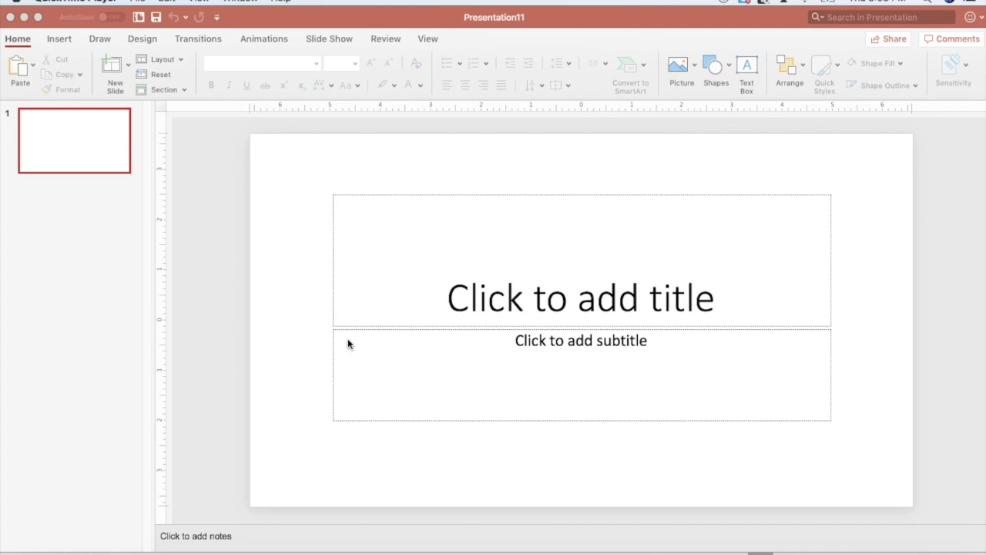
Step: Set the slide size to Letter Paper (8.5x11 in) with portrait slide orientation, scaling the content up
{"action": "left_click", "coordinate": [138, 1]}
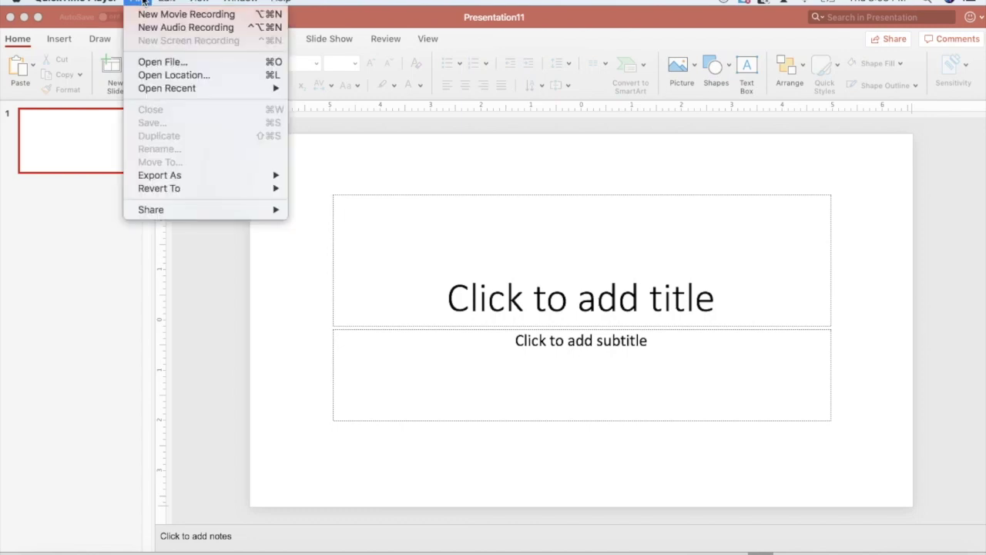
{"action": "left_click", "coordinate": [143, 3]}
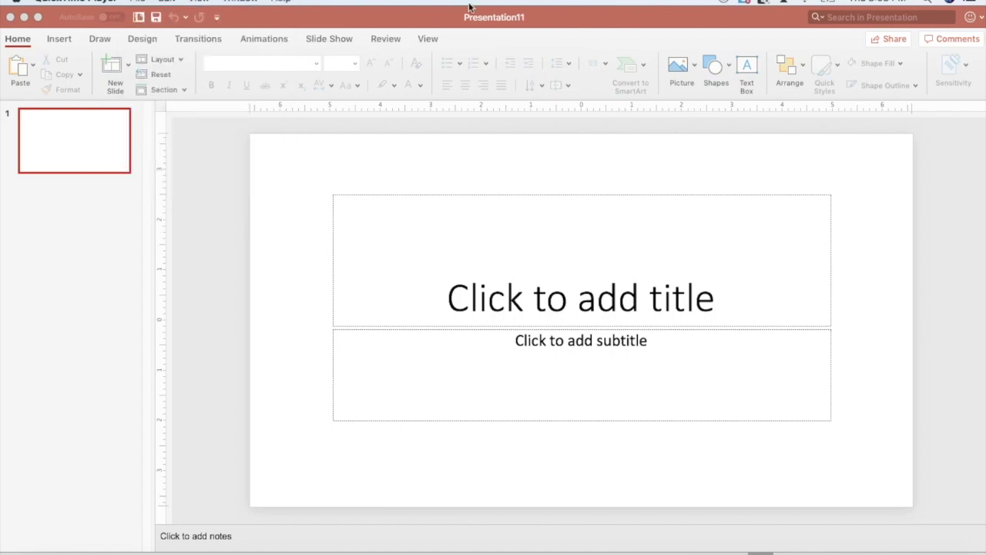
{"action": "left_click", "coordinate": [243, 23]}
{"action": "left_click", "coordinate": [108, 1]}
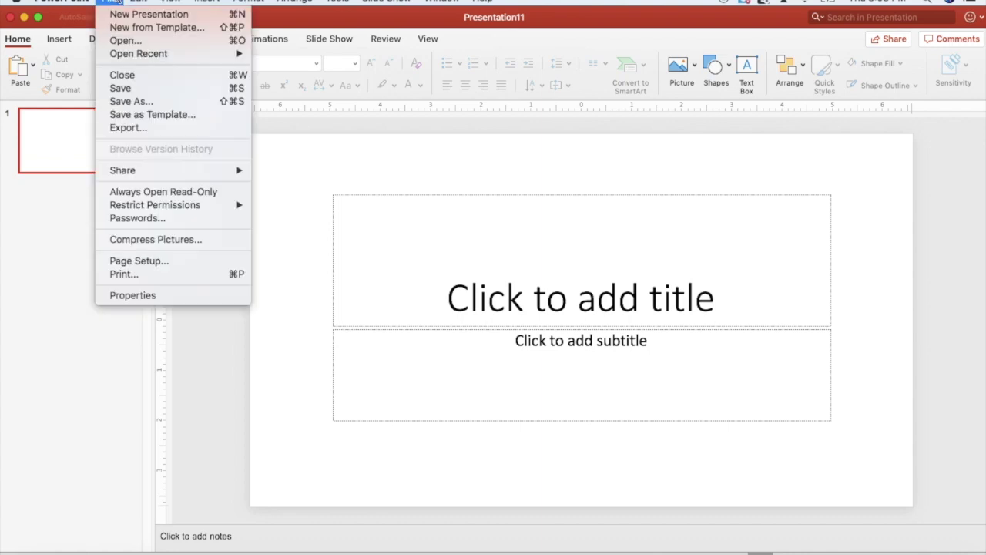
{"action": "left_click", "coordinate": [144, 262]}
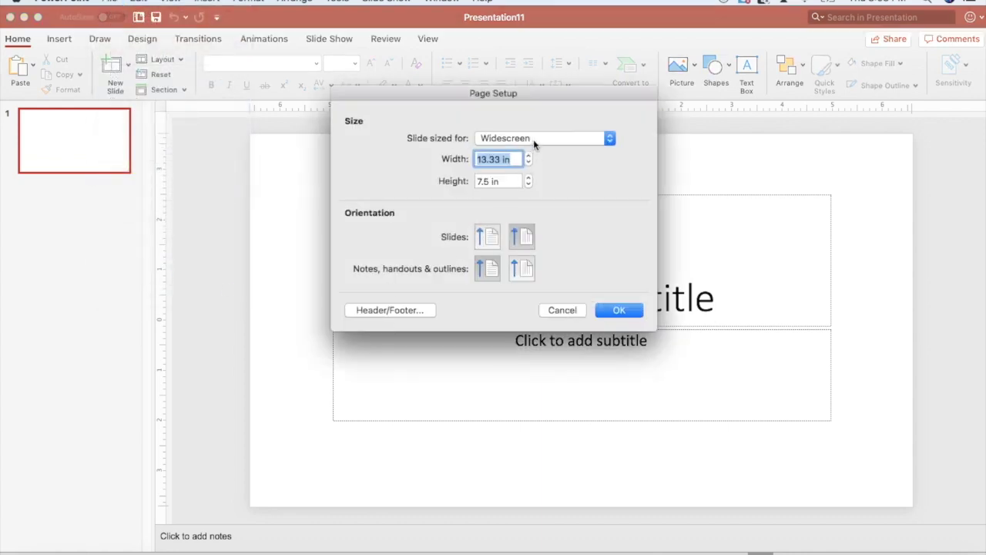
{"action": "left_click", "coordinate": [535, 143]}
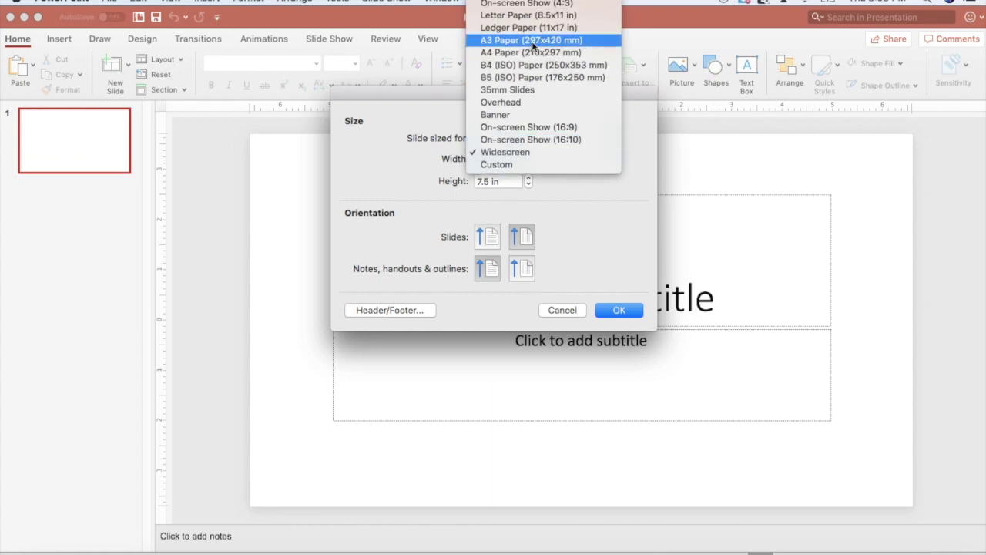
{"action": "left_click", "coordinate": [540, 15]}
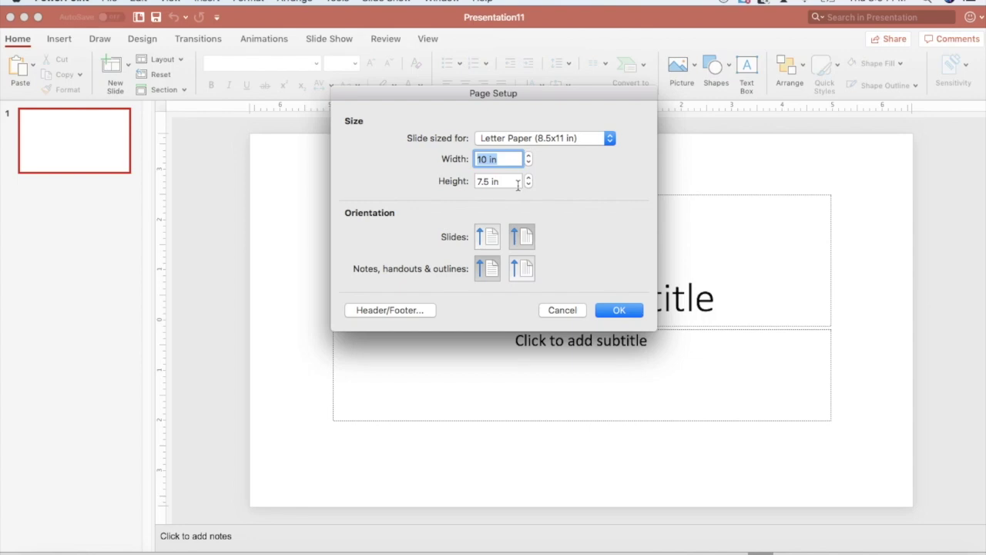
{"action": "left_click", "coordinate": [484, 243]}
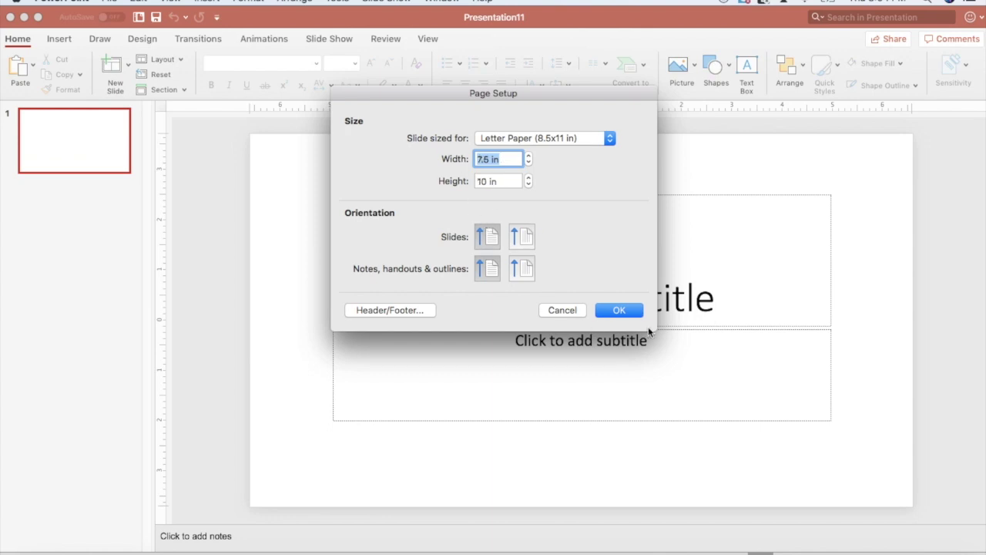
{"action": "left_click", "coordinate": [611, 312]}
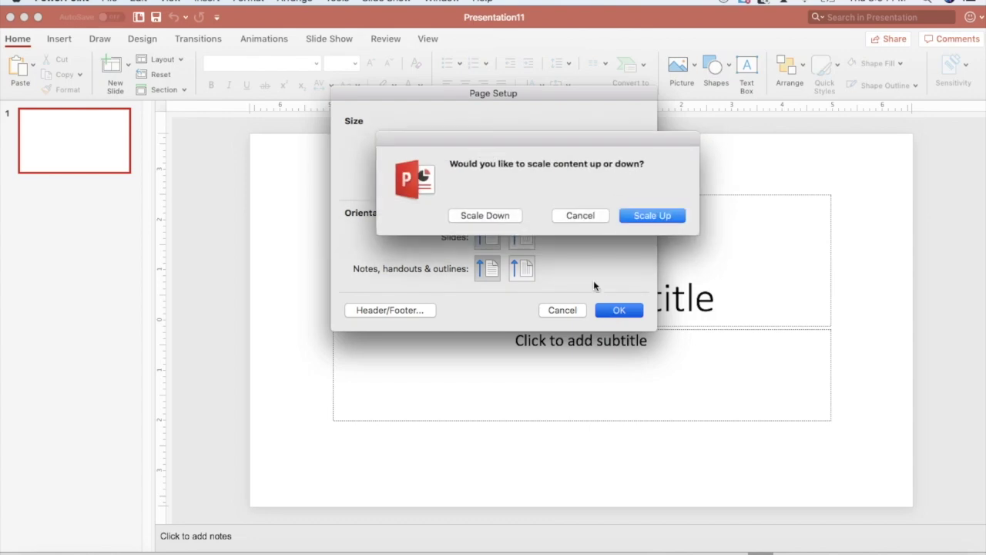
{"action": "left_click", "coordinate": [626, 217]}
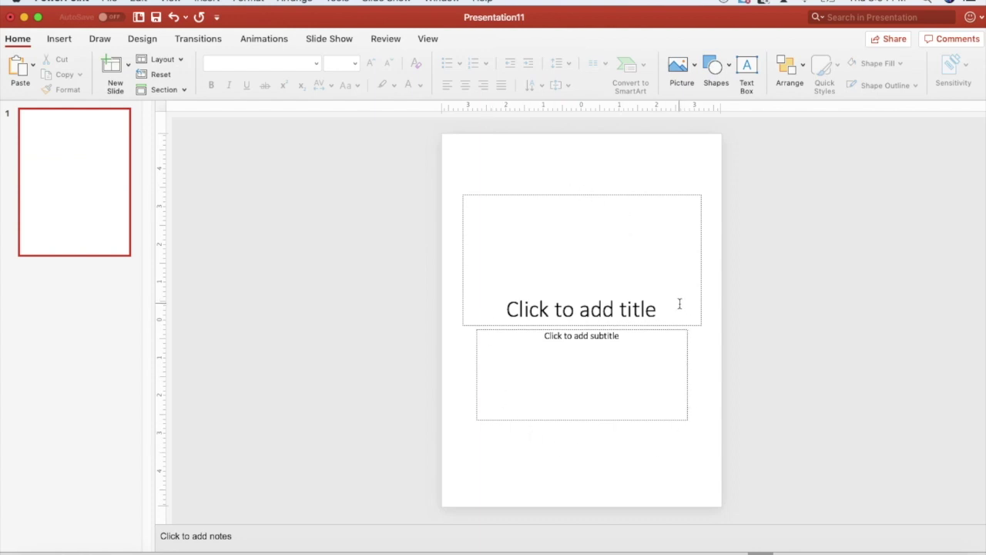
Step: Change the slide's layout to one without any placeholders
{"action": "left_click", "coordinate": [163, 59]}
{"action": "left_click", "coordinate": [244, 219]}
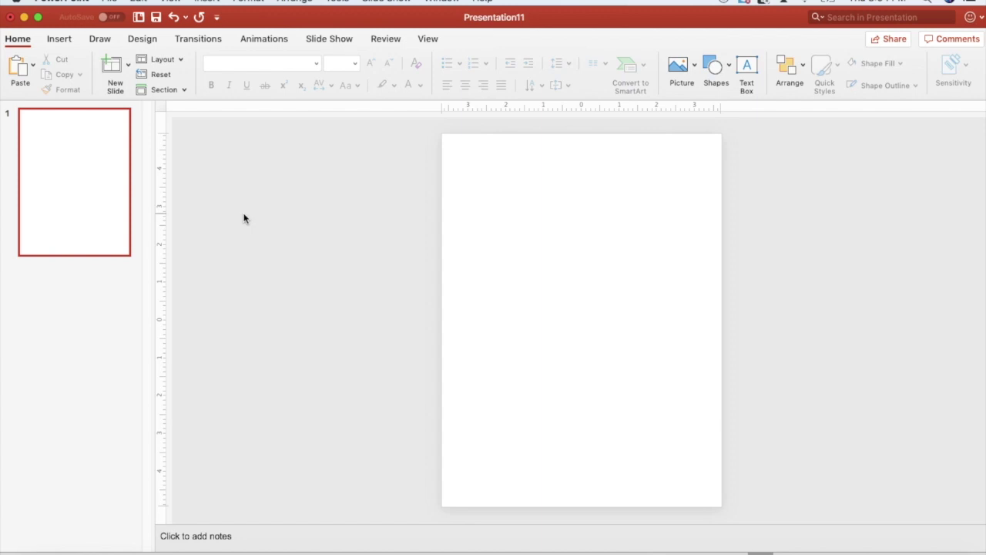
{"action": "left_click", "coordinate": [144, 40]}
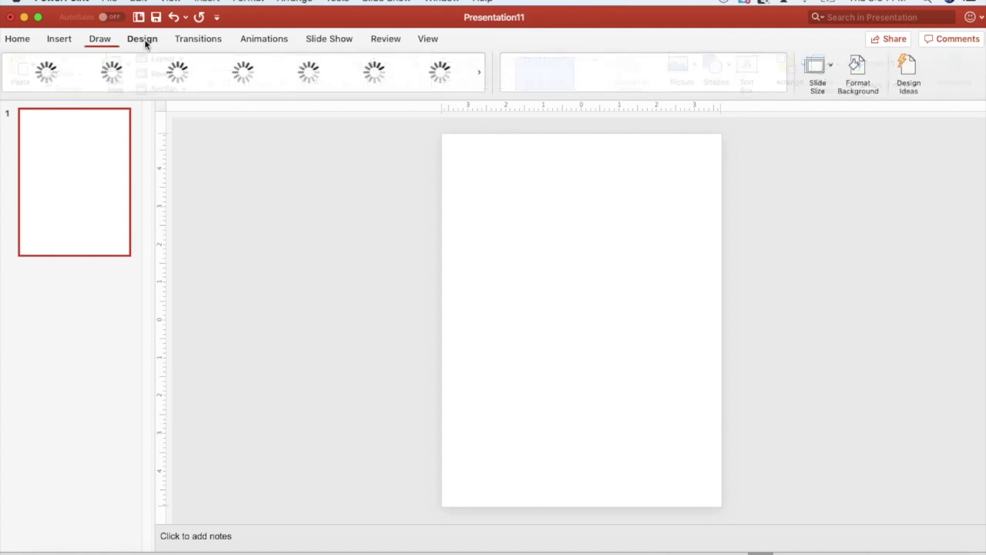
{"action": "left_click", "coordinate": [835, 66]}
{"action": "left_click", "coordinate": [845, 132]}
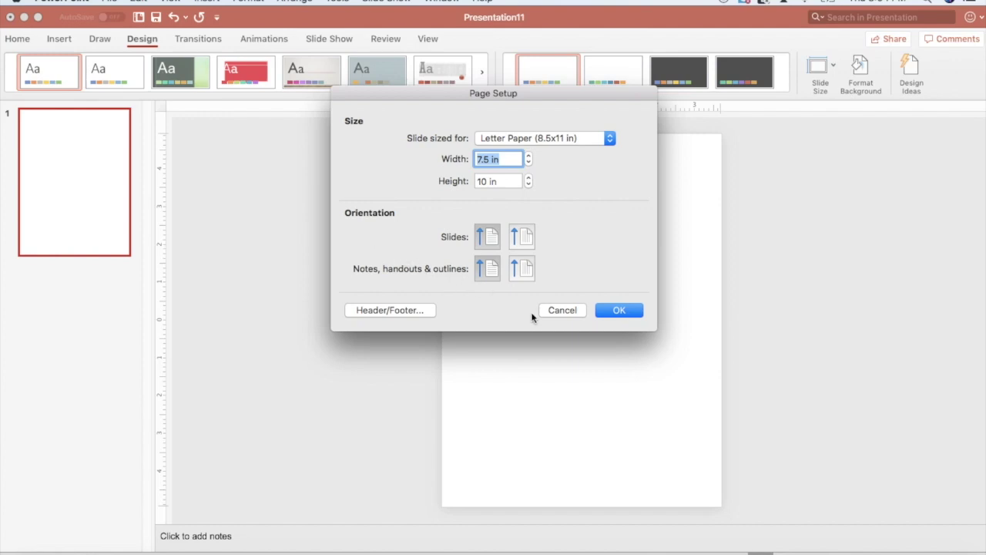
{"action": "left_click", "coordinate": [561, 310]}
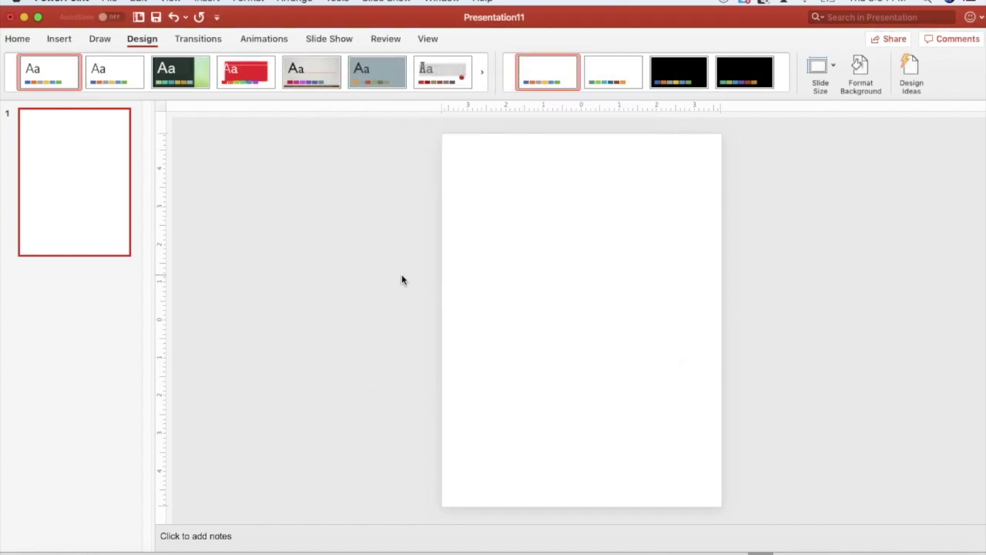
Step: Draw a circle about 2.8 inches in diameter near the upper-left corner of the slide
{"action": "left_click", "coordinate": [59, 40]}
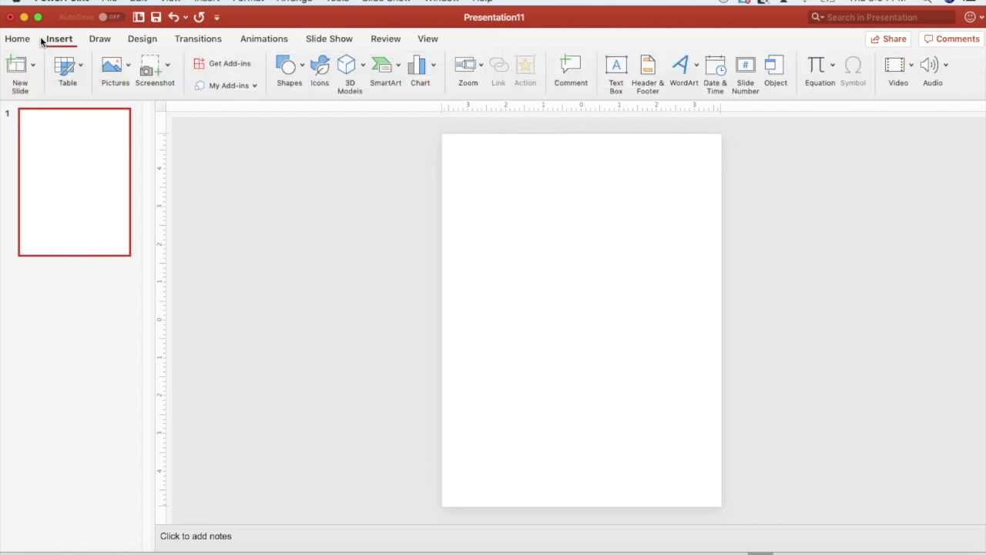
{"action": "left_click", "coordinate": [297, 66]}
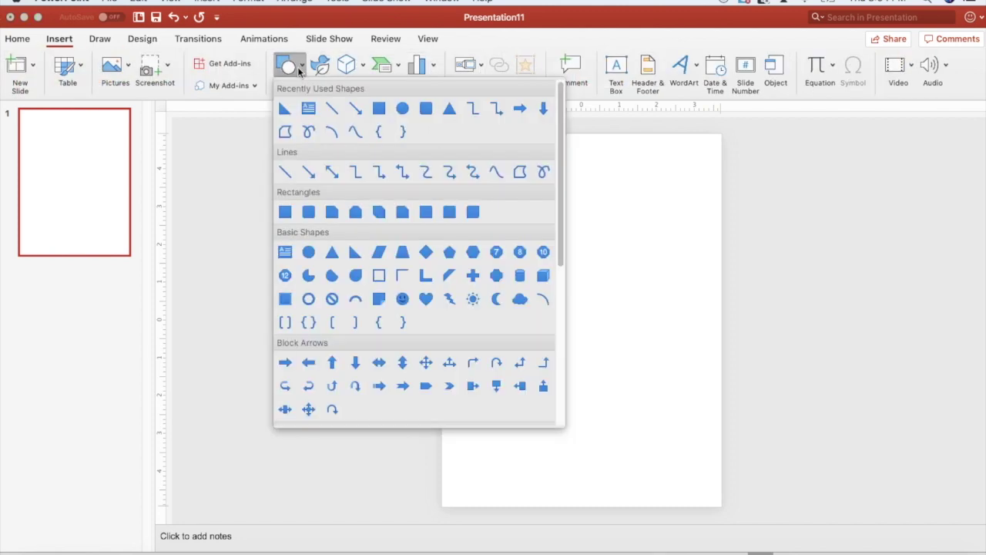
{"action": "left_click", "coordinate": [410, 113]}
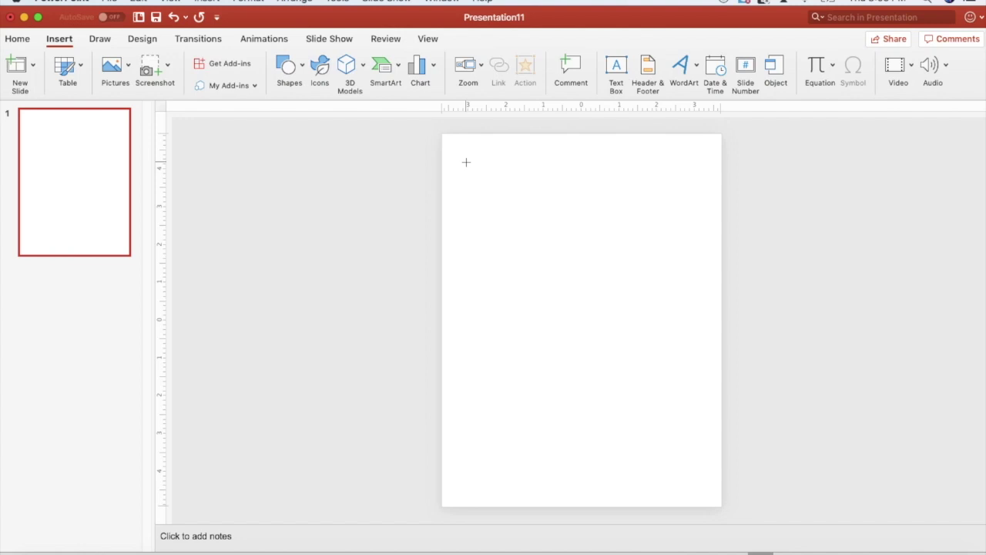
{"action": "left_click_drag", "start_coordinate": [466, 162], "coordinate": [561, 266]}
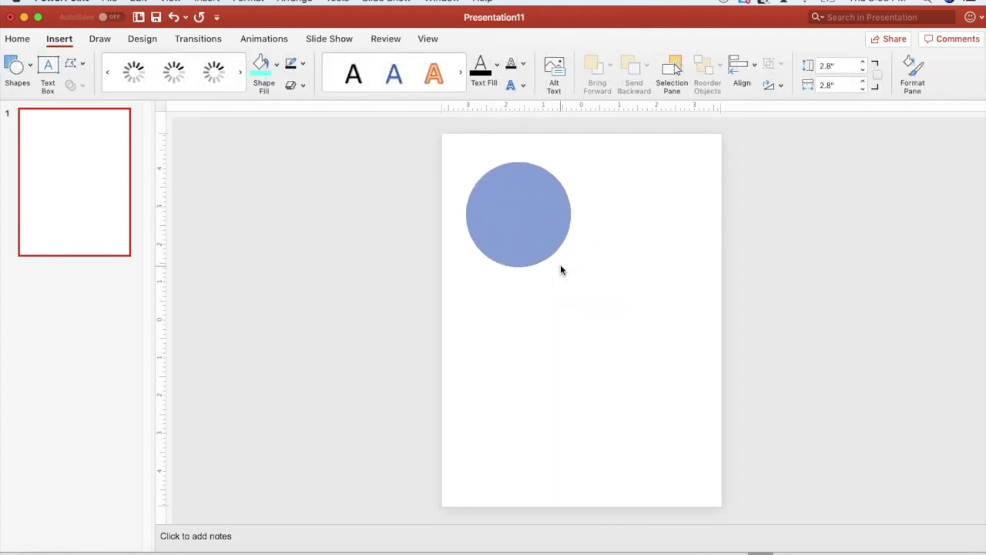
Step: Lock the circle's aspect ratio and set its height and width to 3 inches
{"action": "left_click", "coordinate": [879, 74]}
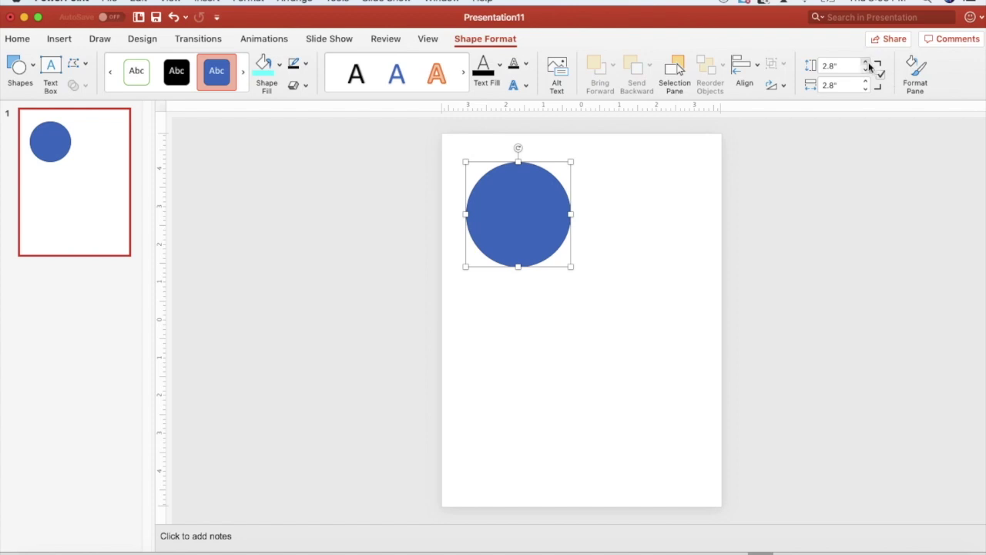
{"action": "left_click", "coordinate": [866, 65]}
{"action": "left_click", "coordinate": [867, 63]}
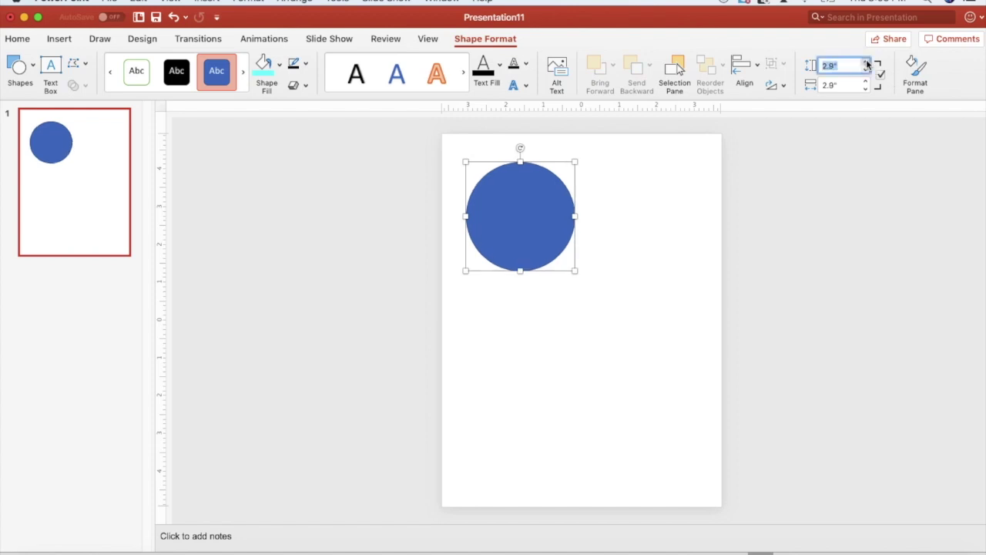
{"action": "left_click", "coordinate": [866, 64]}
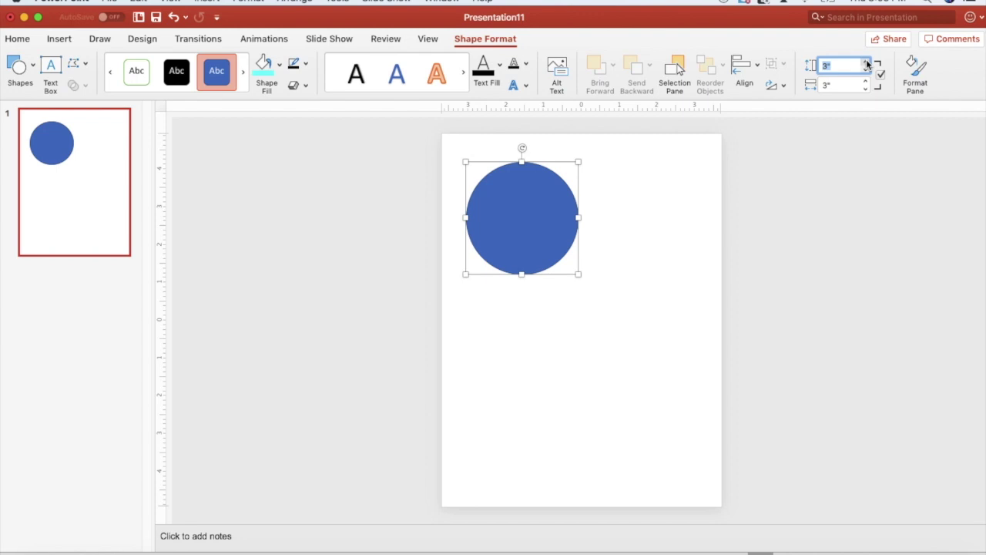
Step: Remove the circle's fill and make its outline black
{"action": "left_click", "coordinate": [279, 65]}
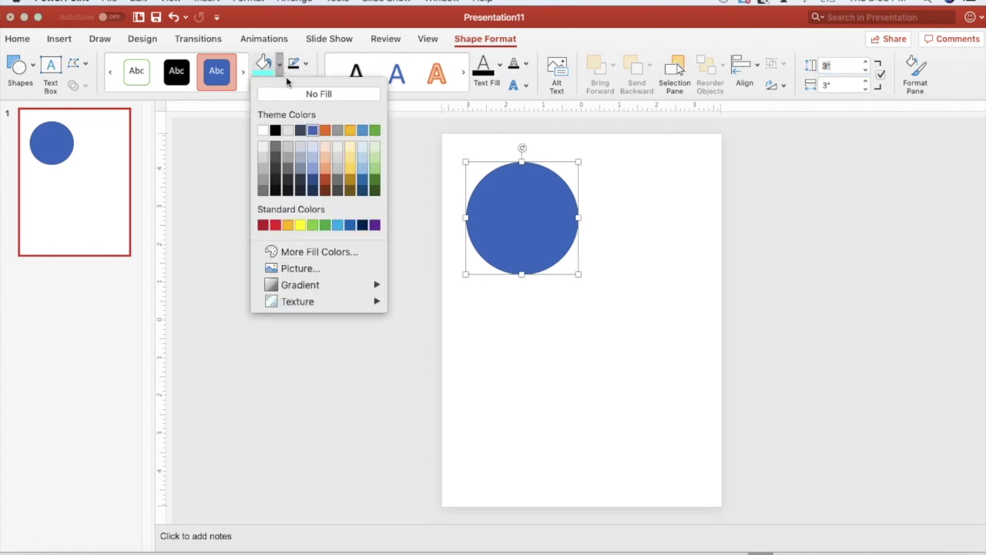
{"action": "left_click", "coordinate": [292, 93]}
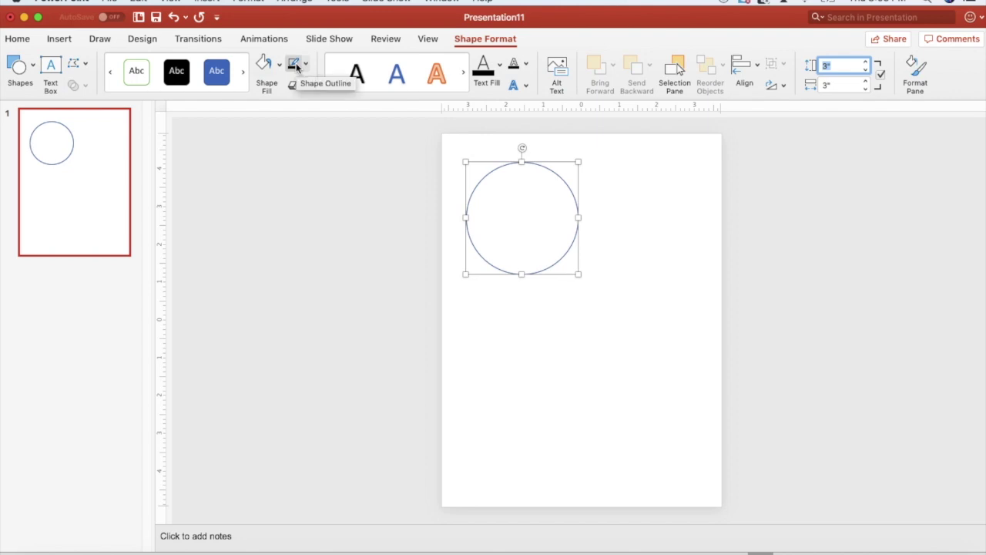
{"action": "left_click", "coordinate": [294, 65]}
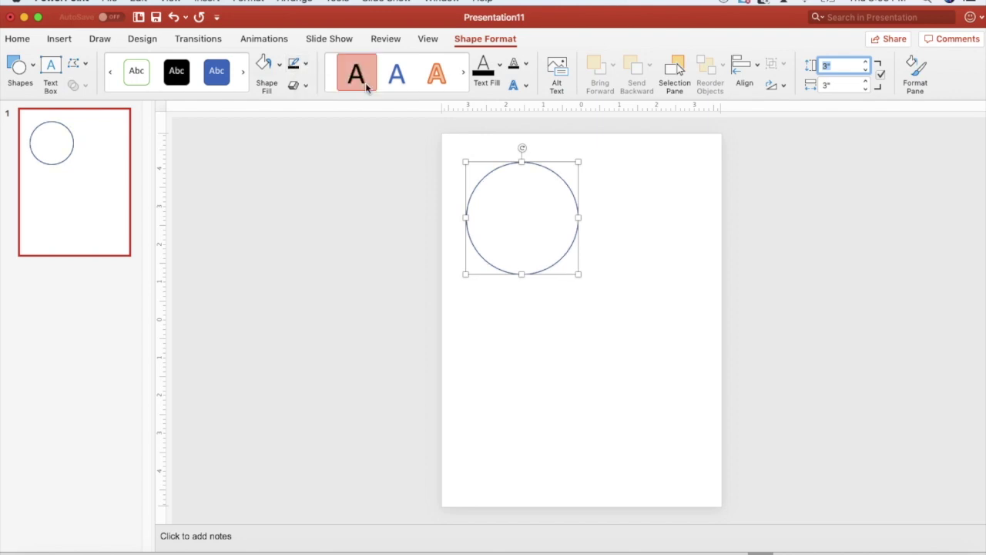
{"action": "left_click", "coordinate": [568, 326]}
{"action": "left_click", "coordinate": [551, 272]}
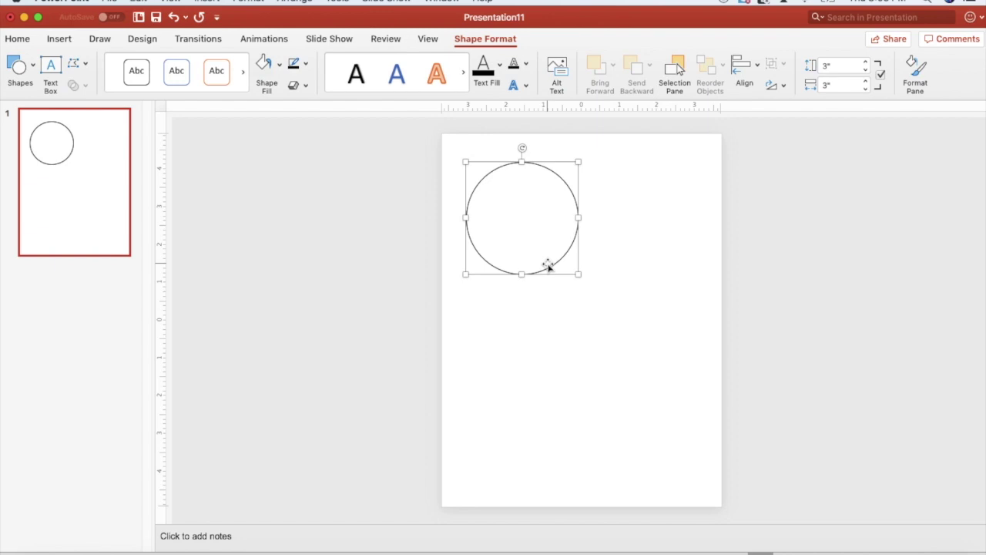
Step: Duplicate the circle and place the copy level with the original and overlapping it, centred horizontally on the slide
{"action": "left_click_drag", "start_coordinate": [548, 266], "coordinate": [609, 267]}
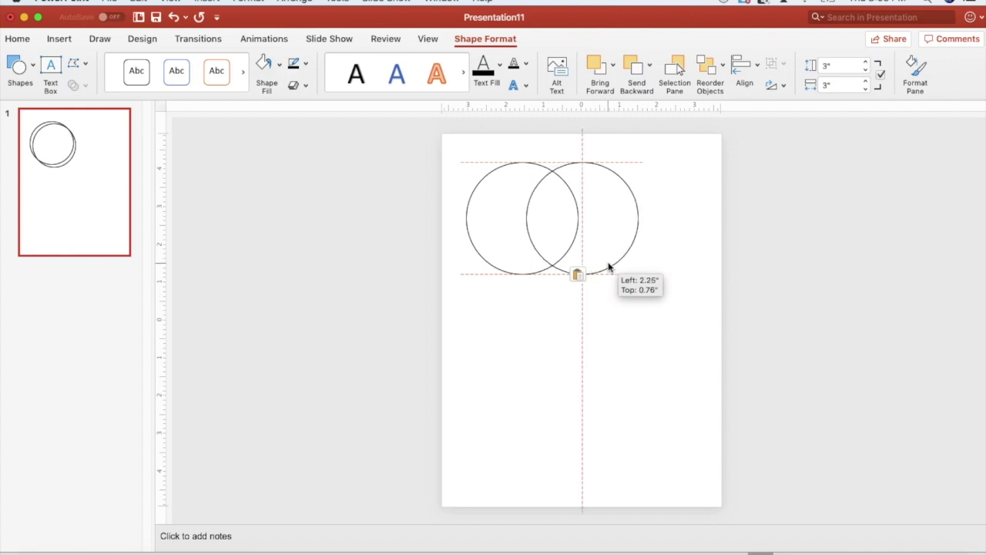
{"action": "left_click_drag", "start_coordinate": [608, 266], "coordinate": [610, 268]}
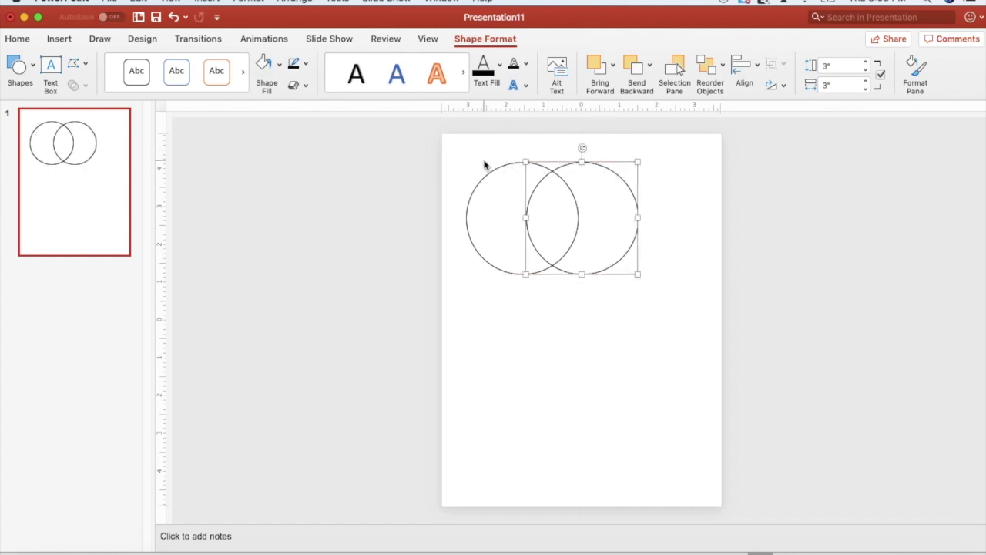
{"action": "left_click", "coordinate": [550, 291]}
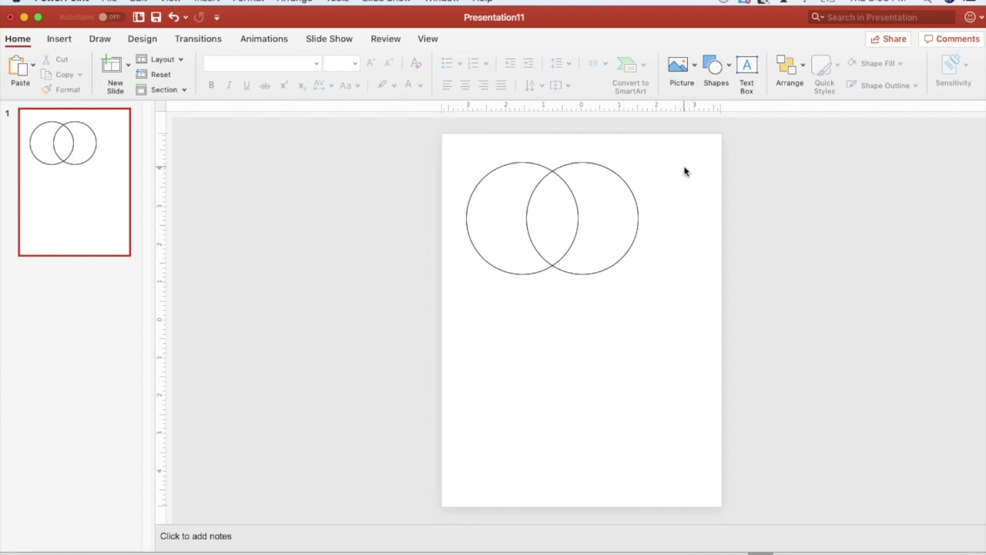
Step: Try aligning the two overlapping circles by their left edges, and undo the alignment
{"action": "left_click", "coordinate": [523, 161]}
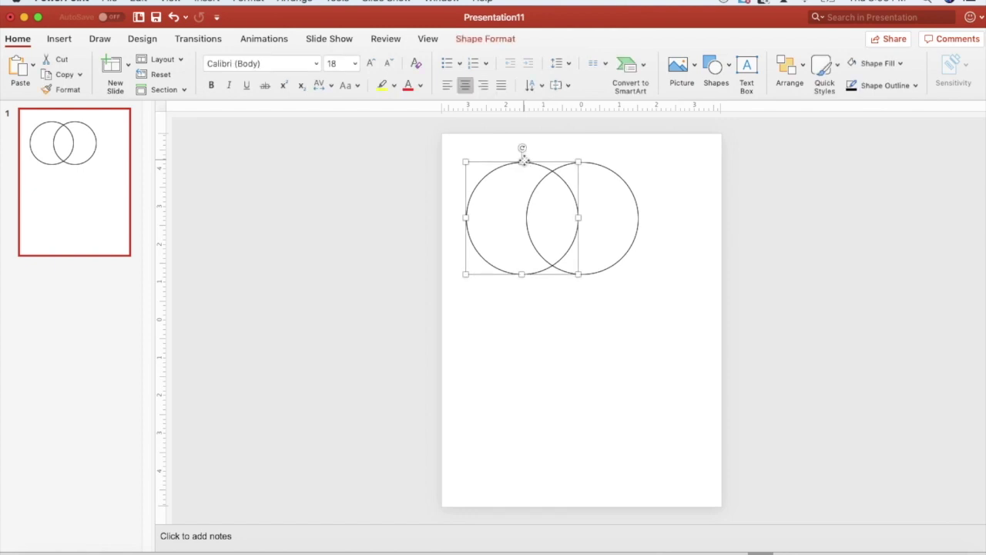
{"action": "left_click", "coordinate": [593, 164], "text": "shift"}
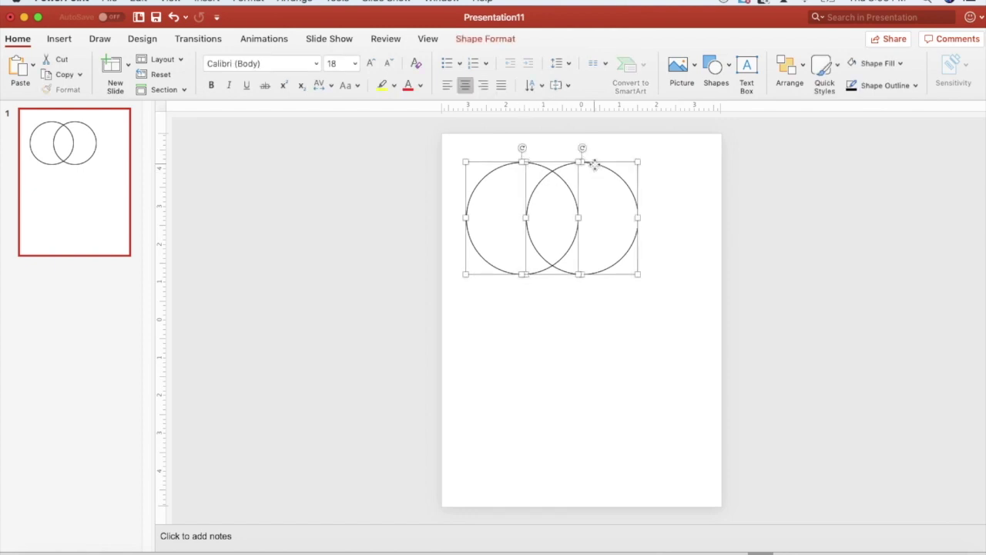
{"action": "left_click", "coordinate": [803, 73]}
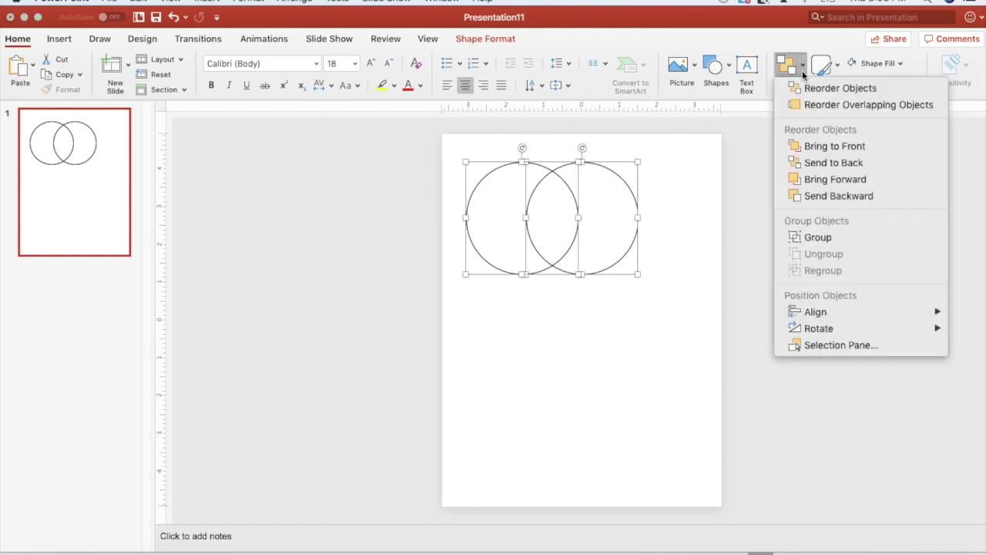
{"action": "mouse_move", "coordinate": [873, 311]}
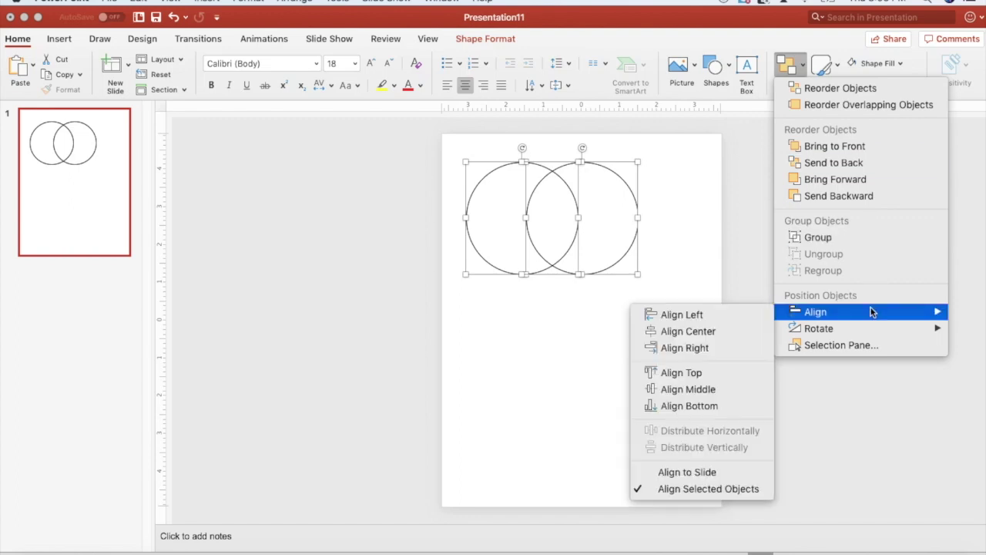
{"action": "left_click", "coordinate": [725, 315]}
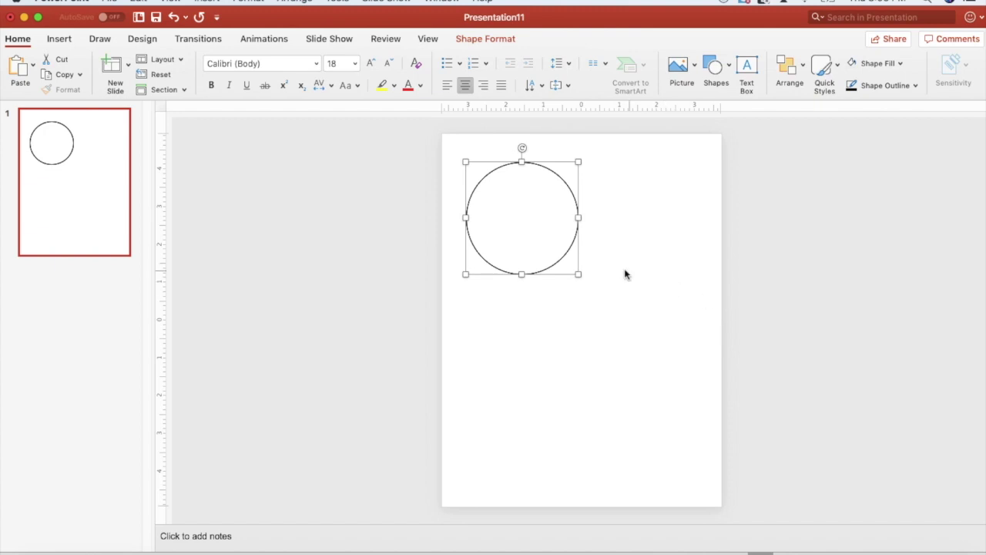
{"action": "left_click", "coordinate": [171, 17]}
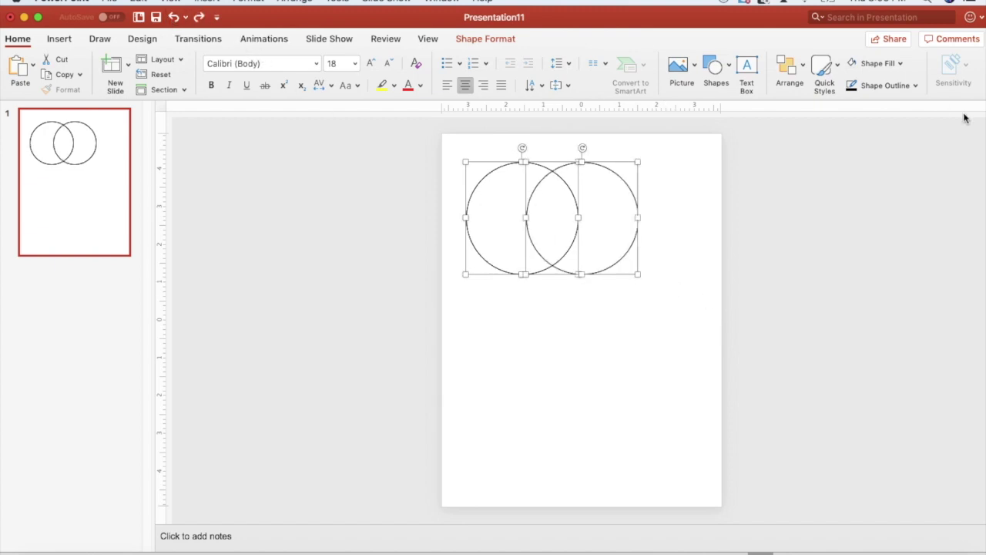
Step: Align the two selected circles to each other with Align Middle
{"action": "left_click", "coordinate": [805, 68]}
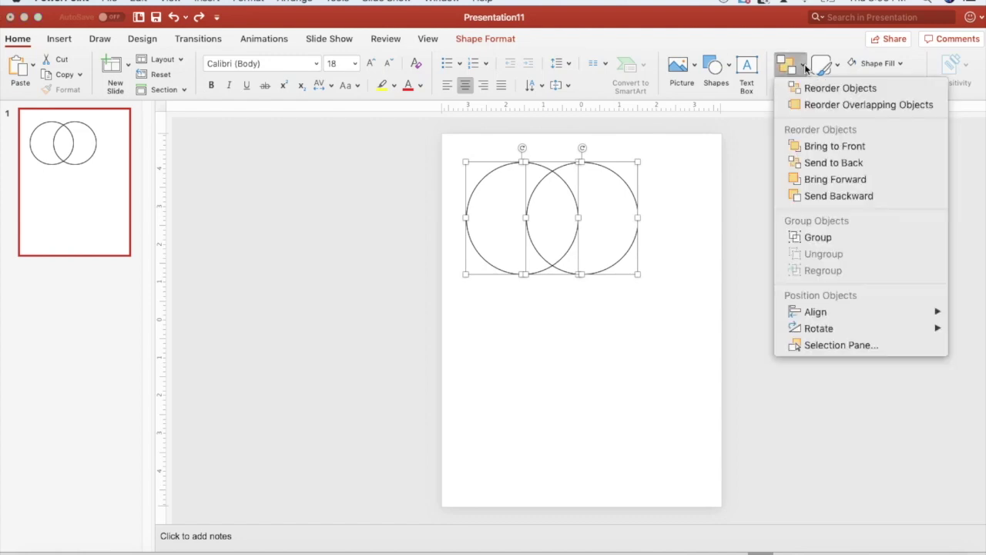
{"action": "mouse_move", "coordinate": [864, 320]}
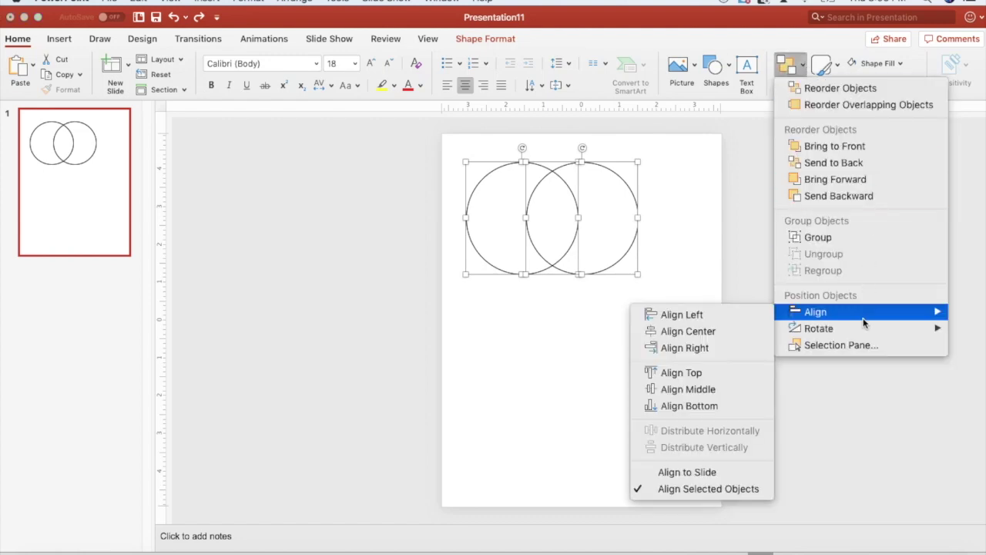
{"action": "left_click", "coordinate": [684, 389]}
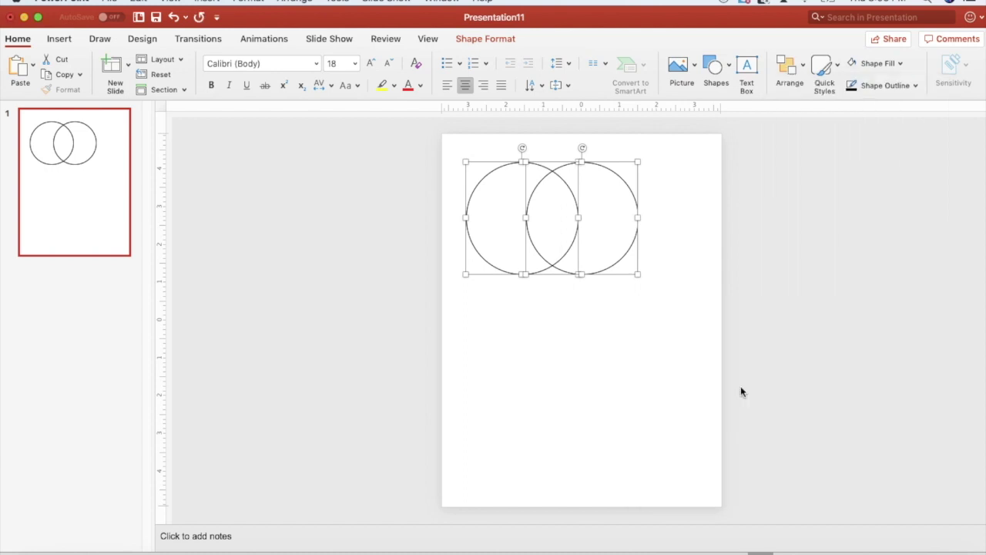
Step: Try aligning the two circles to each other with Align Center, and undo the alignment
{"action": "left_click", "coordinate": [805, 58]}
{"action": "mouse_move", "coordinate": [811, 310]}
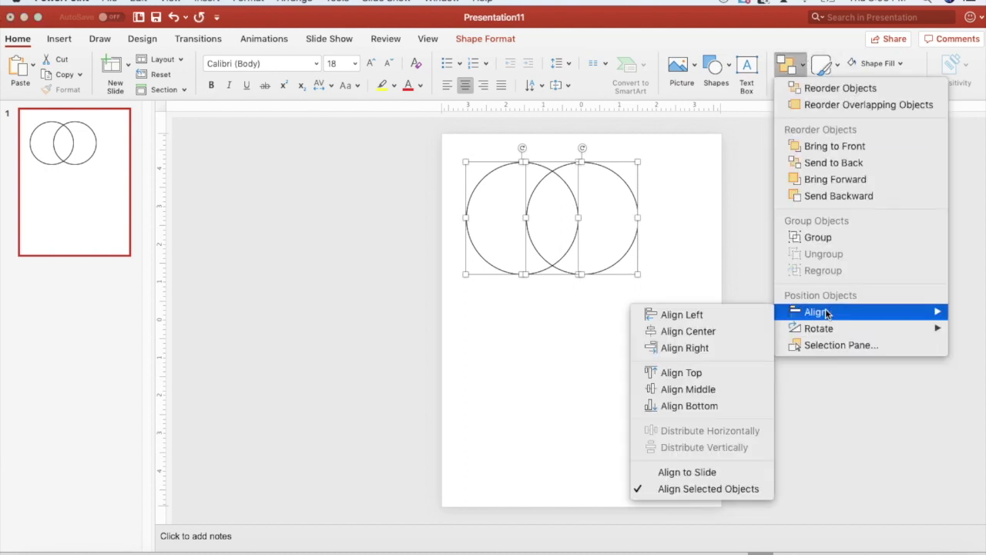
{"action": "left_click", "coordinate": [717, 329]}
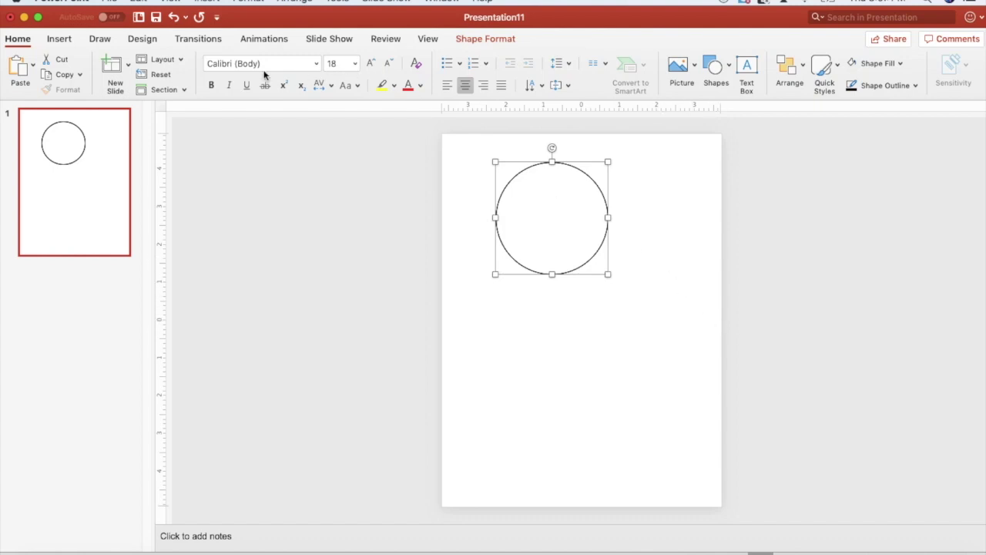
{"action": "left_click", "coordinate": [176, 19]}
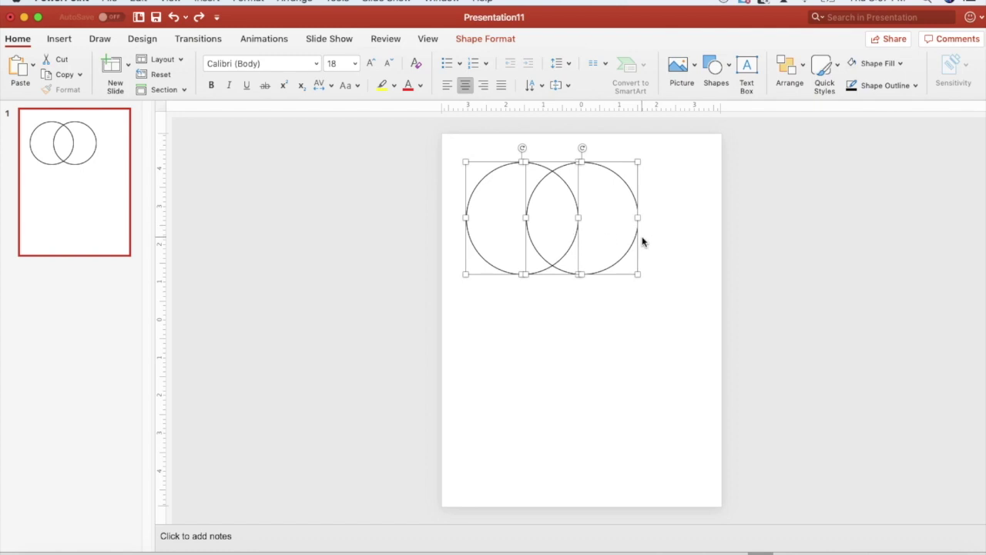
Step: Group the two overlapping circles and centre the group horizontally on the slide
{"action": "left_click", "coordinate": [805, 65]}
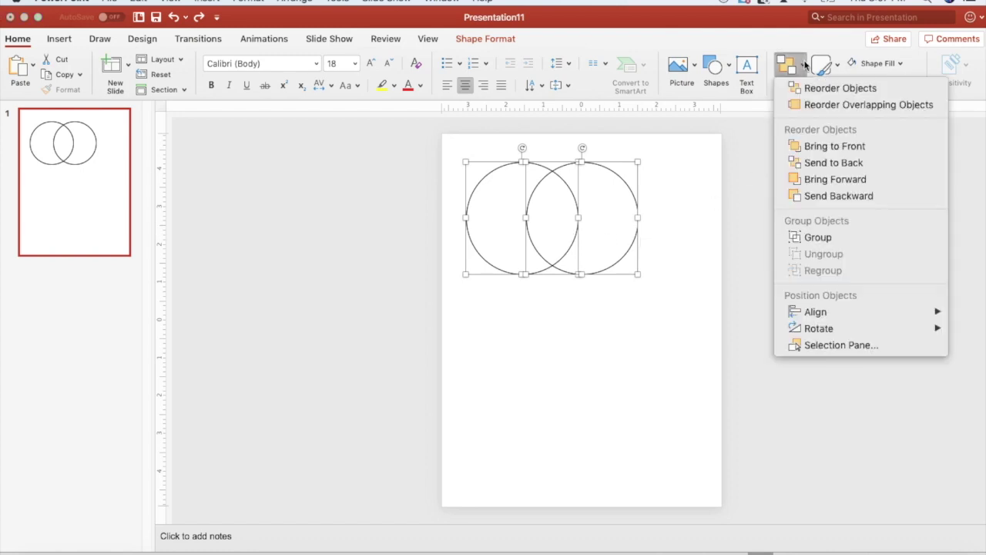
{"action": "left_click", "coordinate": [836, 236]}
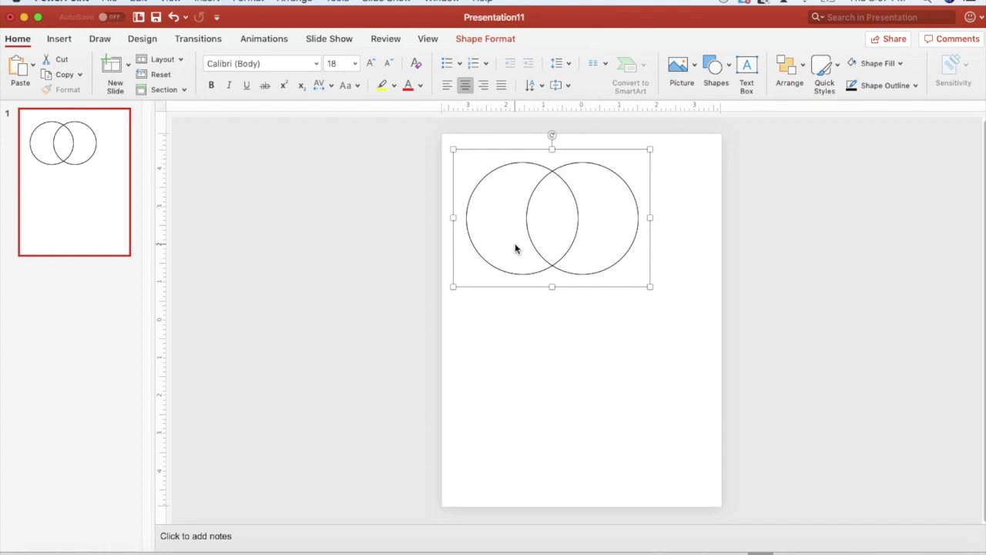
{"action": "left_click", "coordinate": [804, 68]}
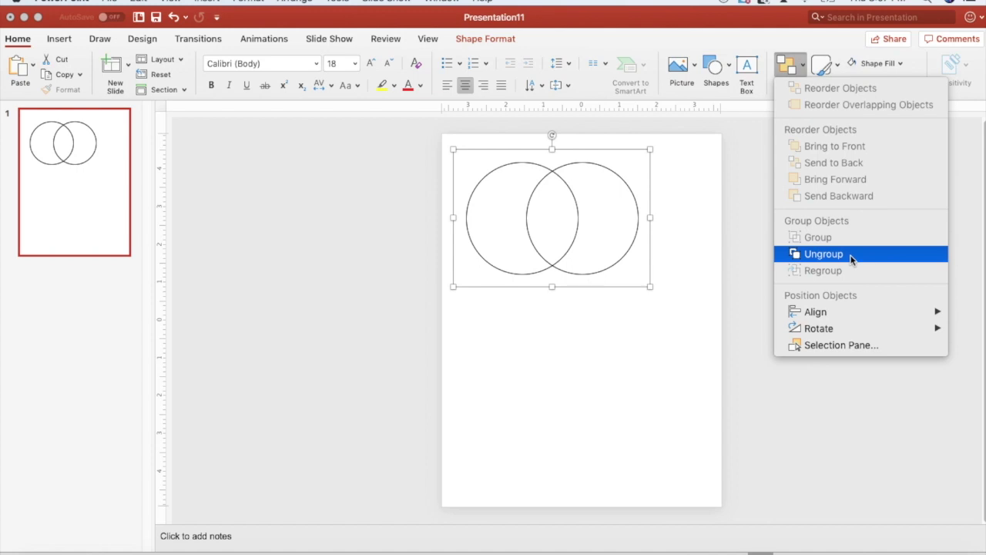
{"action": "mouse_move", "coordinate": [851, 312]}
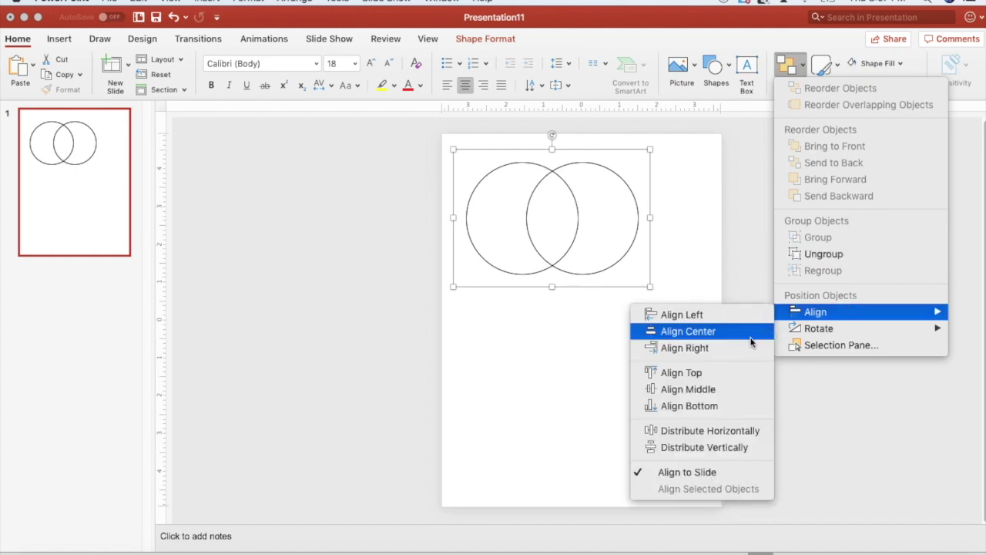
{"action": "left_click", "coordinate": [688, 331]}
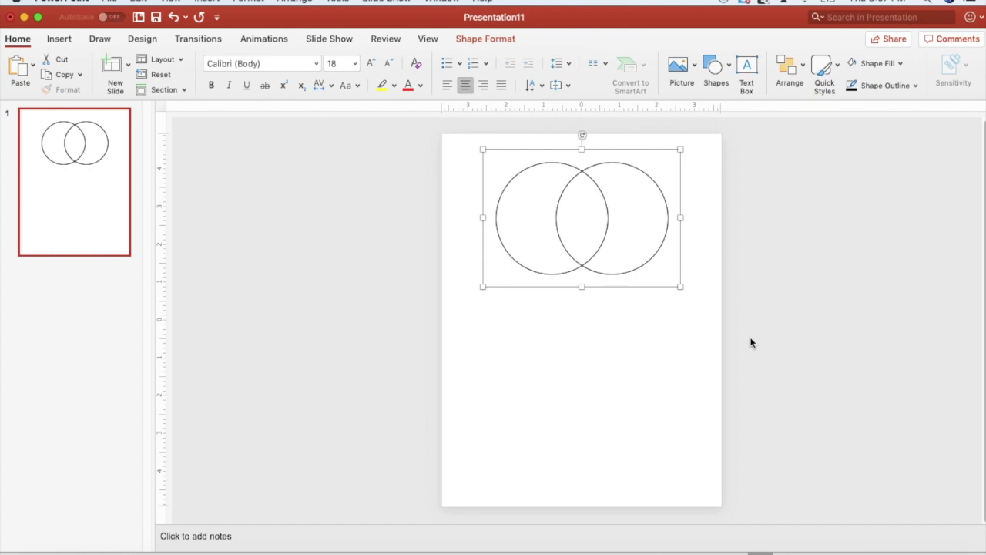
{"action": "left_click", "coordinate": [643, 377]}
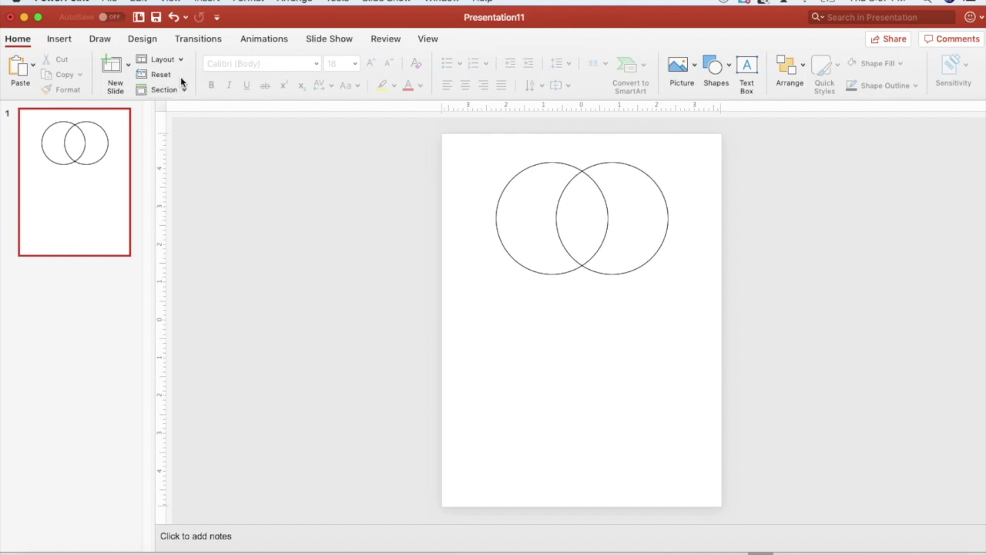
Step: Draw a square centred below the circles, with its aspect ratio locked and its height and width set to 3 inches
{"action": "left_click", "coordinate": [62, 39]}
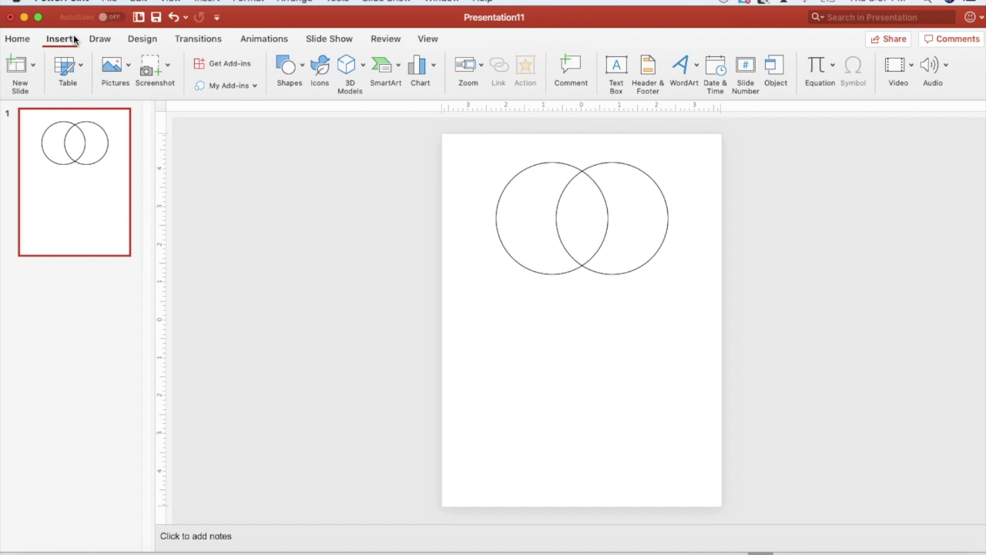
{"action": "left_click", "coordinate": [285, 68]}
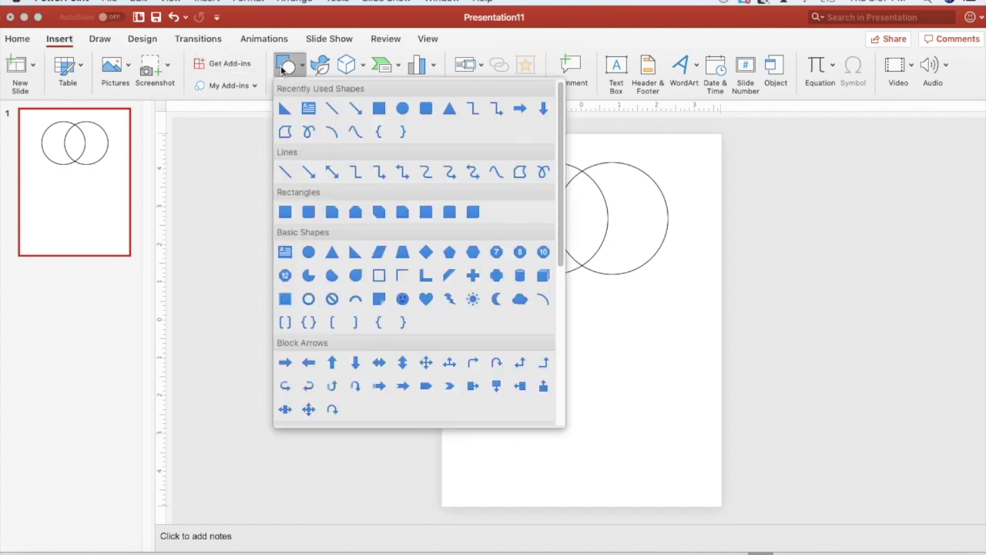
{"action": "left_click", "coordinate": [376, 107]}
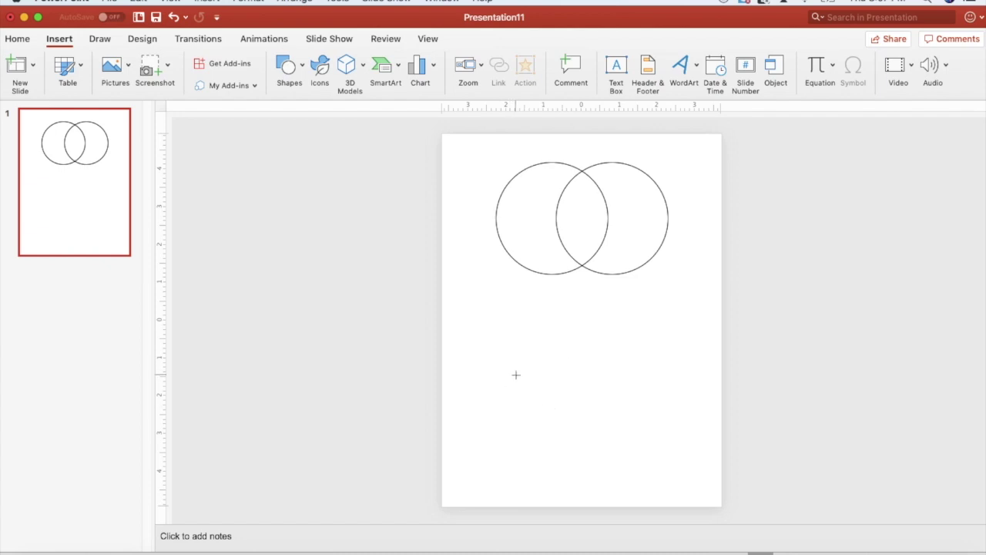
{"action": "left_click_drag", "start_coordinate": [516, 375], "coordinate": [626, 418]}
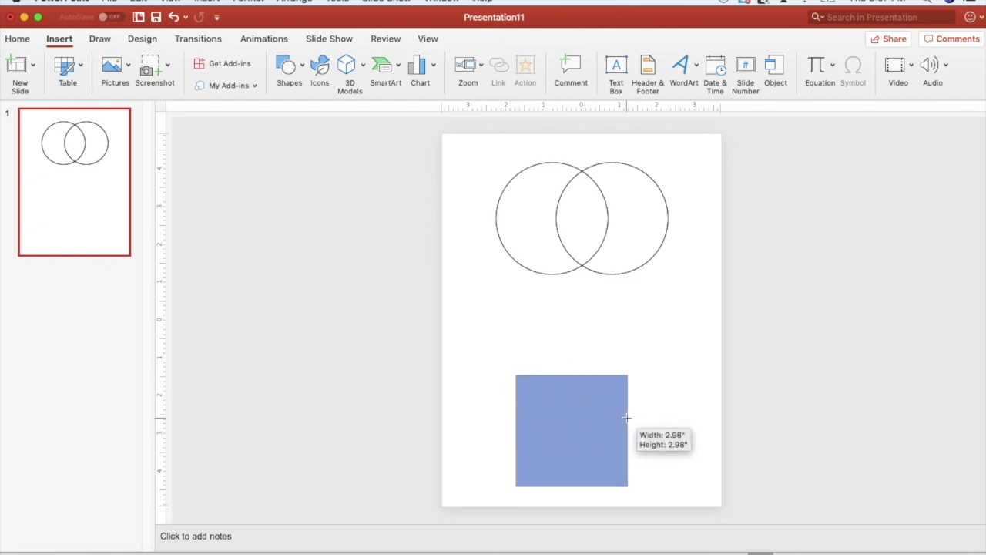
{"action": "mouse_move", "coordinate": [626, 418]}
{"action": "left_mouse_down"}
{"action": "mouse_move", "coordinate": [609, 411]}
{"action": "mouse_move", "coordinate": [609, 419]}
{"action": "mouse_move", "coordinate": [603, 394]}
{"action": "left_mouse_up"}
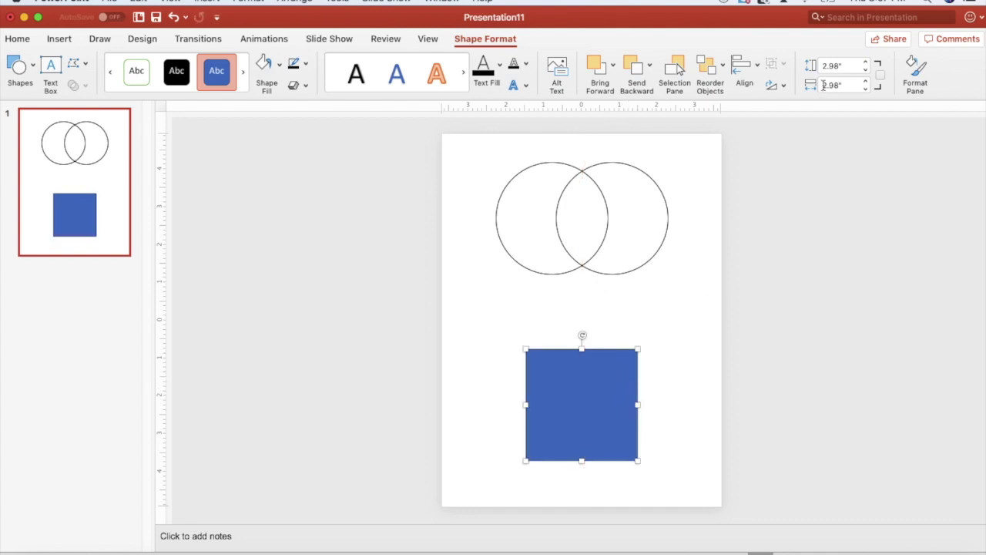
{"action": "left_click", "coordinate": [880, 75]}
{"action": "left_click", "coordinate": [865, 61]}
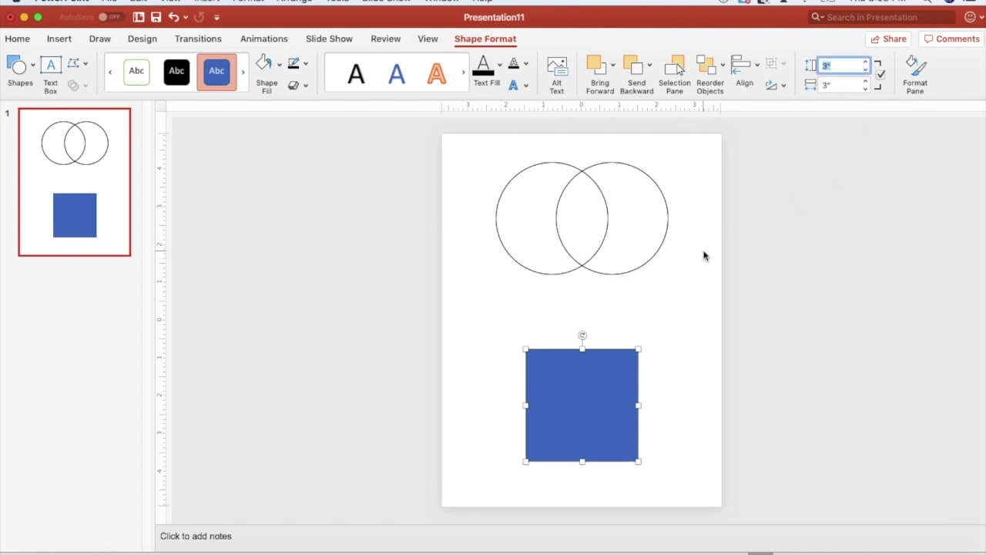
Step: Remove the square's fill and open its detailed fill settings through the additional textures option
{"action": "left_click", "coordinate": [263, 66]}
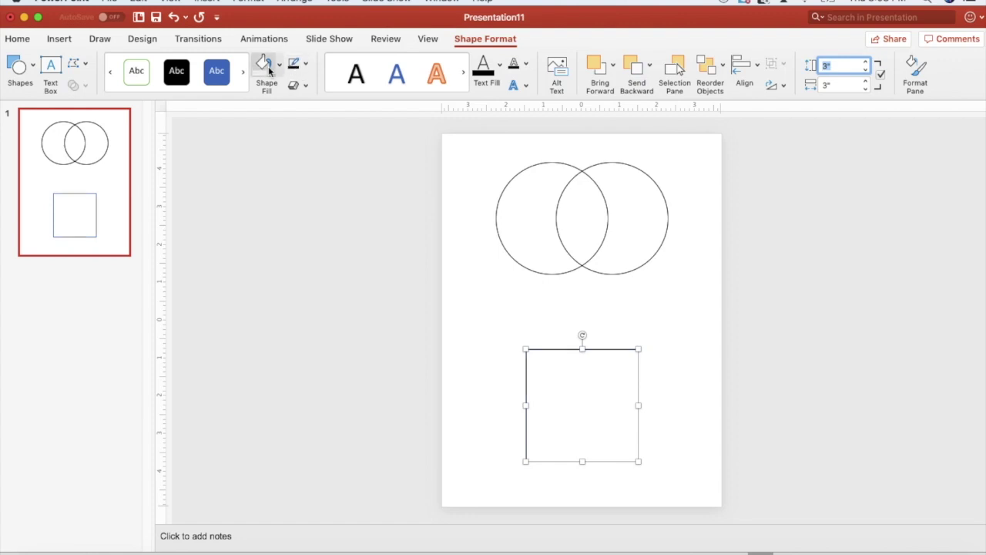
{"action": "left_click", "coordinate": [279, 64]}
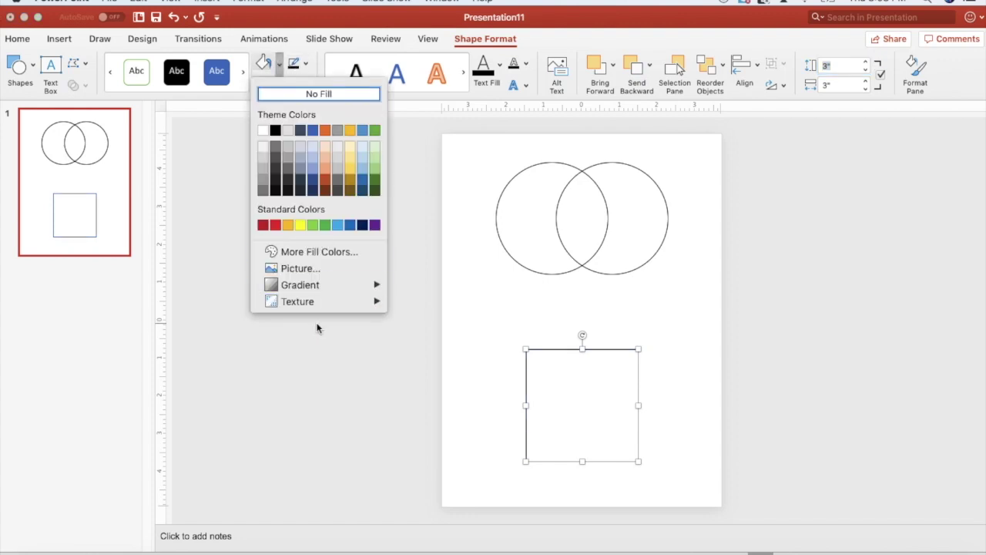
{"action": "mouse_move", "coordinate": [327, 301]}
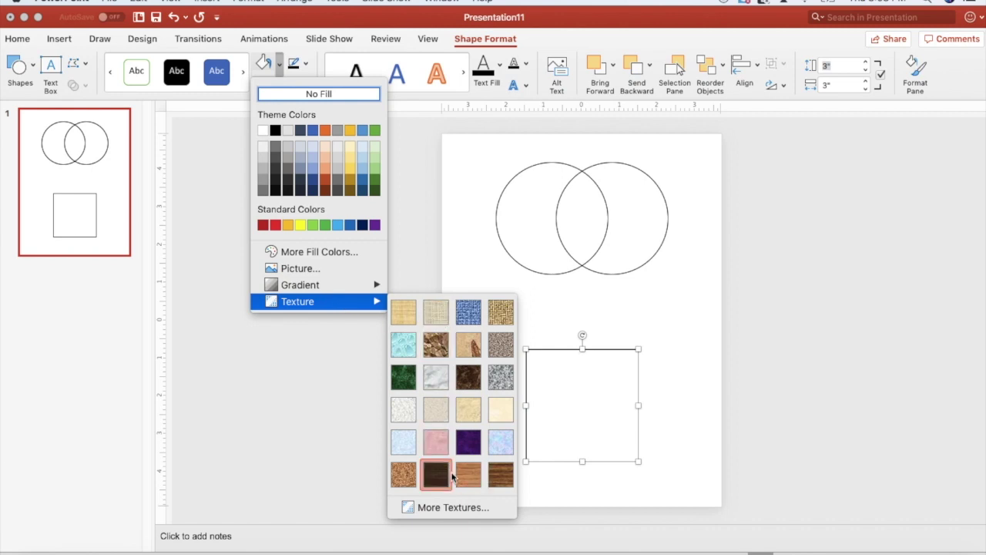
{"action": "left_click", "coordinate": [454, 507]}
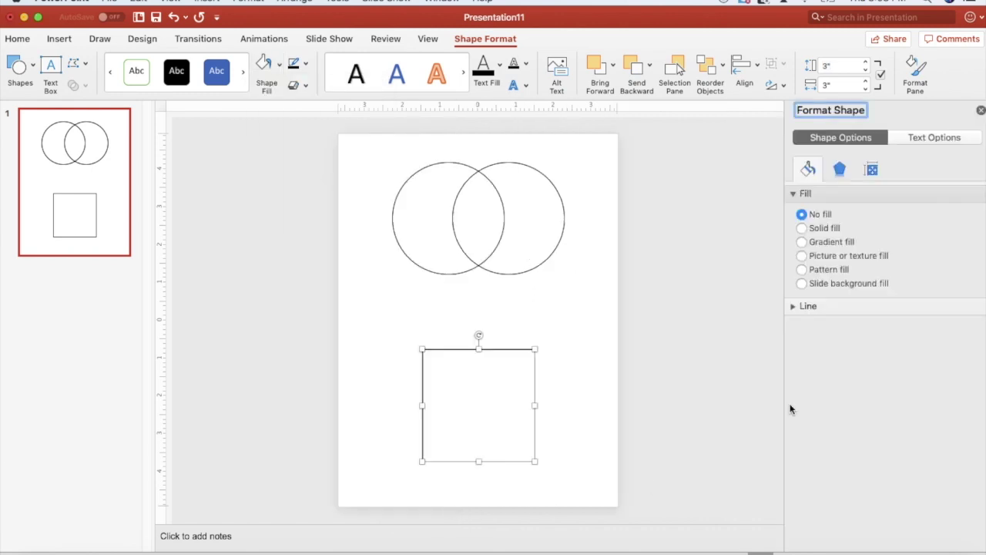
Step: Try the solid, gradient, and picture or texture fill types on the square
{"action": "left_click", "coordinate": [803, 230]}
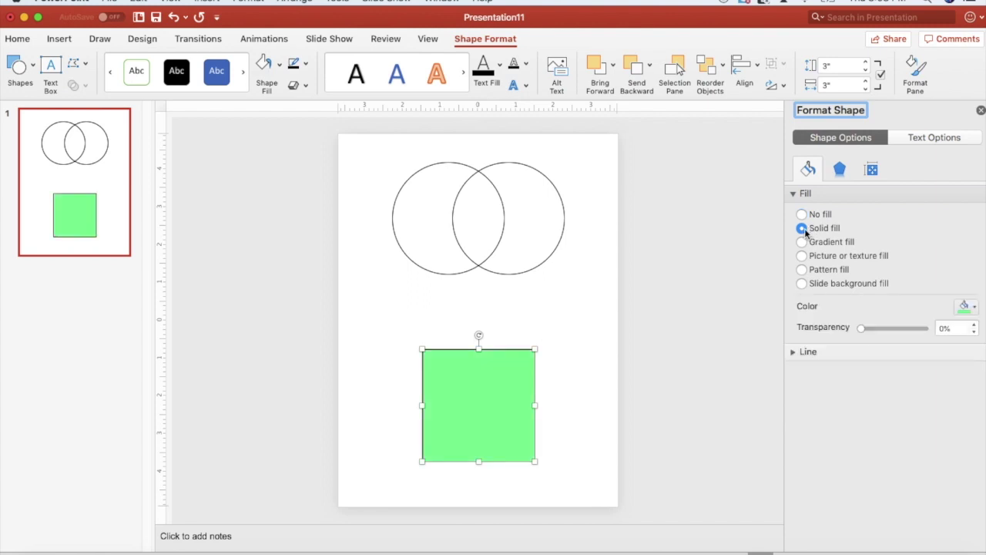
{"action": "left_click", "coordinate": [802, 242]}
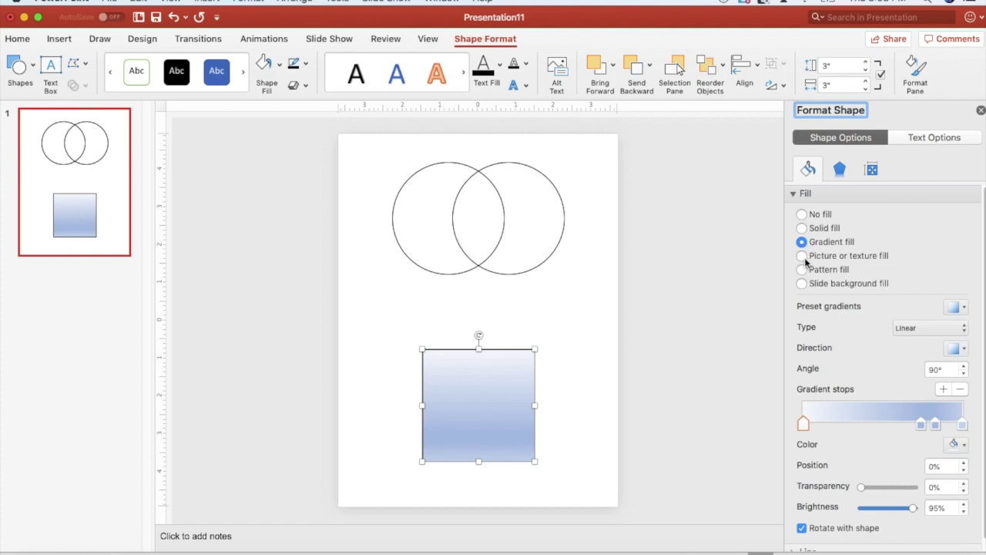
{"action": "left_click", "coordinate": [803, 257]}
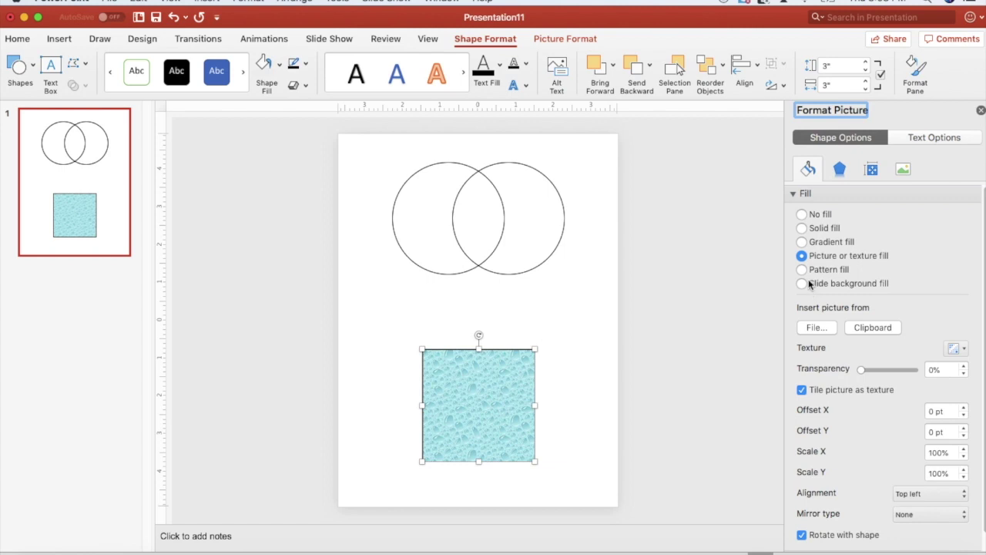
Step: Try the green marble texture and the striped brown wood texture on the square
{"action": "left_click", "coordinate": [956, 350]}
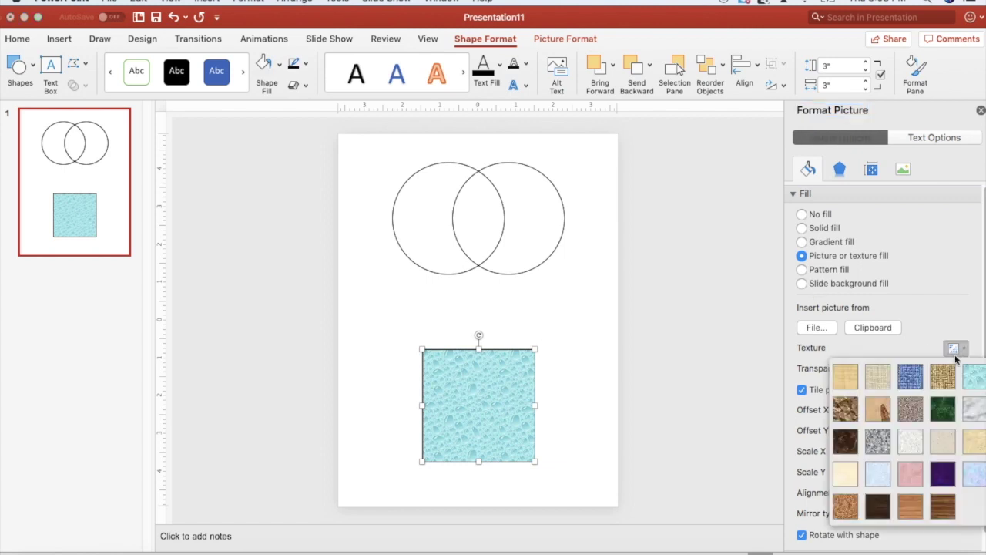
{"action": "left_click", "coordinate": [942, 409]}
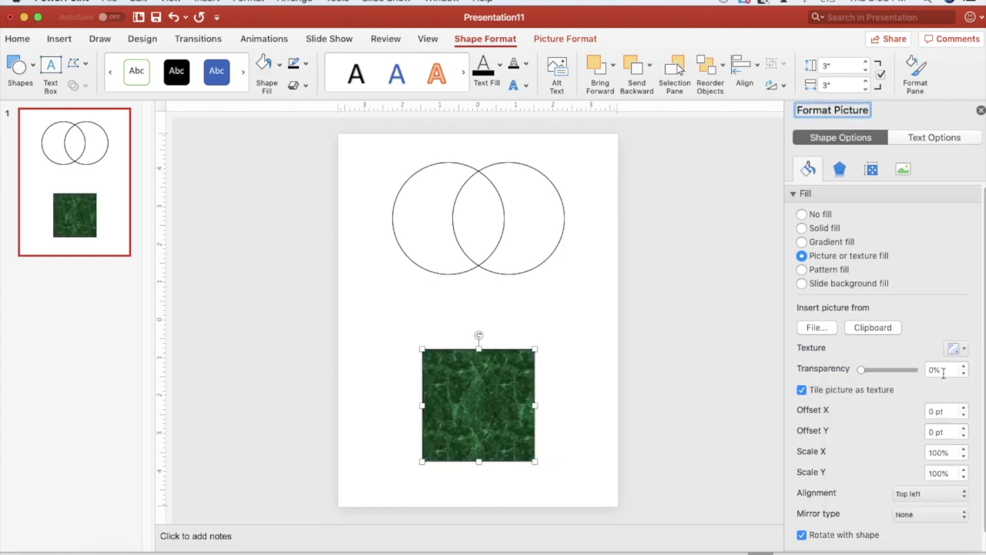
{"action": "left_click", "coordinate": [956, 348]}
{"action": "left_click", "coordinate": [955, 501]}
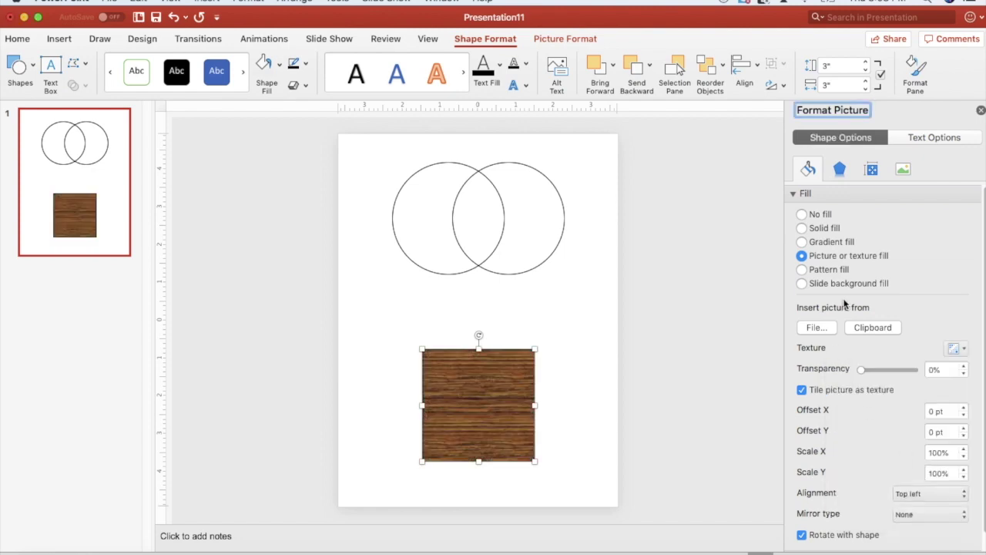
Step: Switch the square to a pattern fill and try several patterns, including diagonal stripes and horizontal brick
{"action": "left_click", "coordinate": [802, 270]}
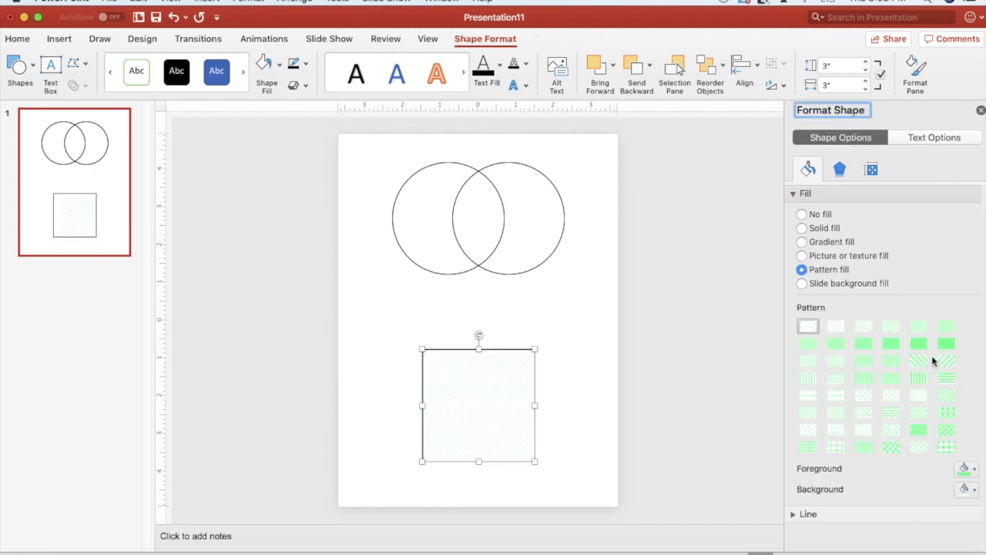
{"action": "left_click", "coordinate": [918, 344]}
{"action": "left_click", "coordinate": [918, 360]}
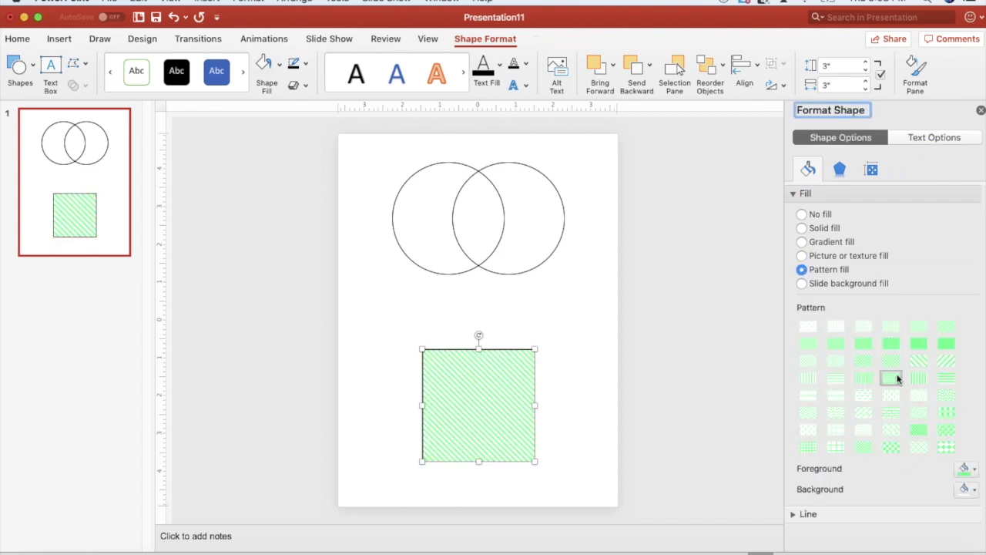
{"action": "left_click", "coordinate": [891, 378]}
{"action": "left_click", "coordinate": [891, 412]}
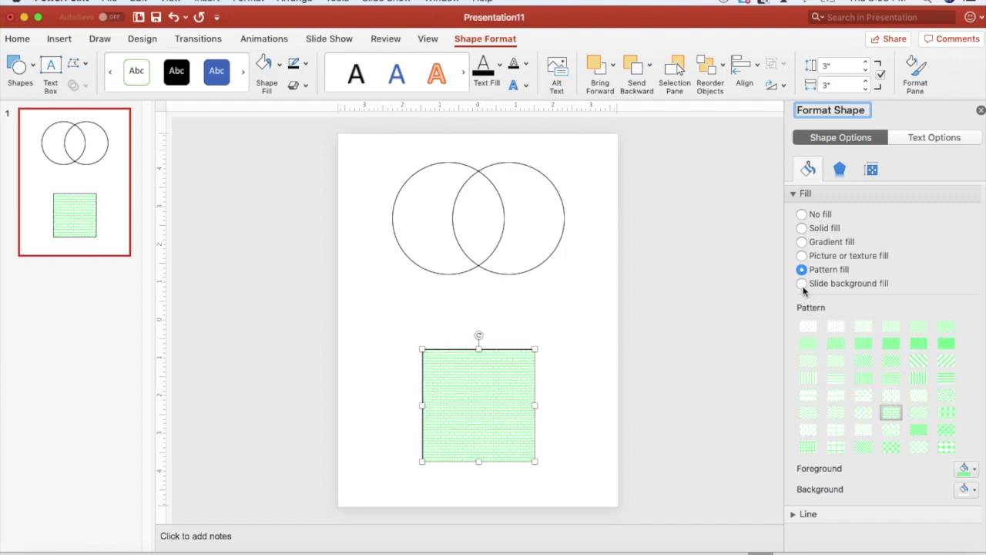
Step: Try the slide background fill on the square, expand its line settings, and return to the pattern fill
{"action": "left_click", "coordinate": [801, 284]}
{"action": "left_click", "coordinate": [813, 306]}
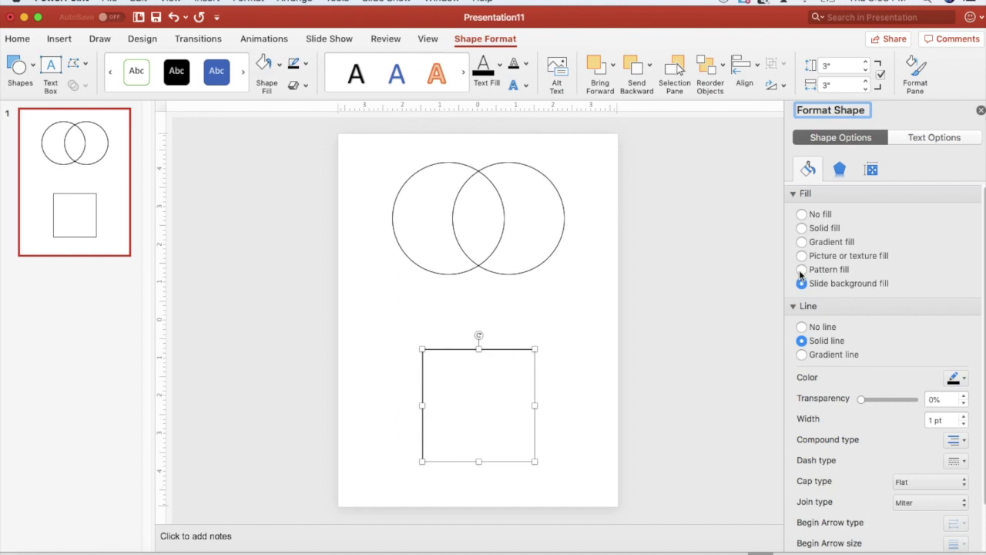
{"action": "left_click", "coordinate": [801, 270]}
Step: Fill the square with the dark brown wood texture
{"action": "left_click", "coordinate": [802, 256]}
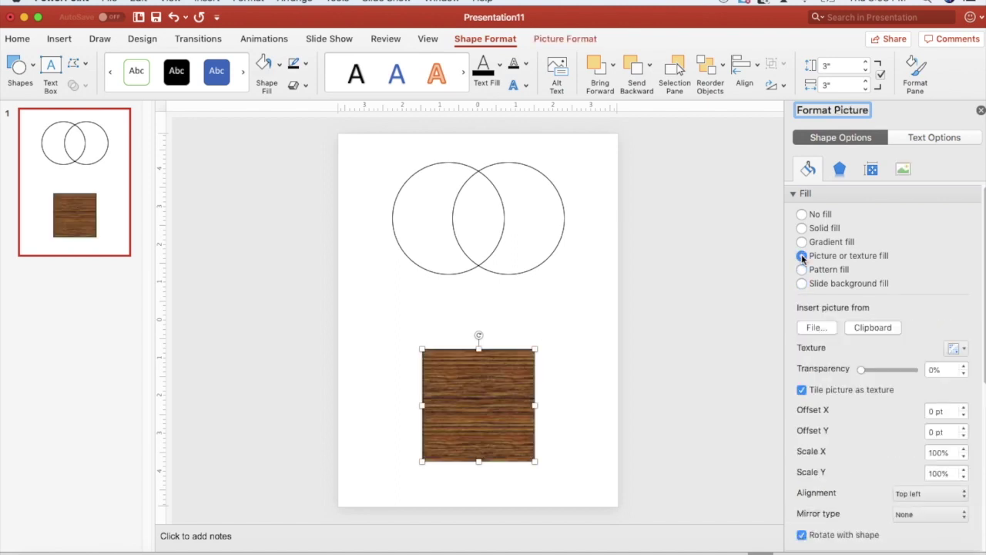
{"action": "left_click", "coordinate": [963, 350]}
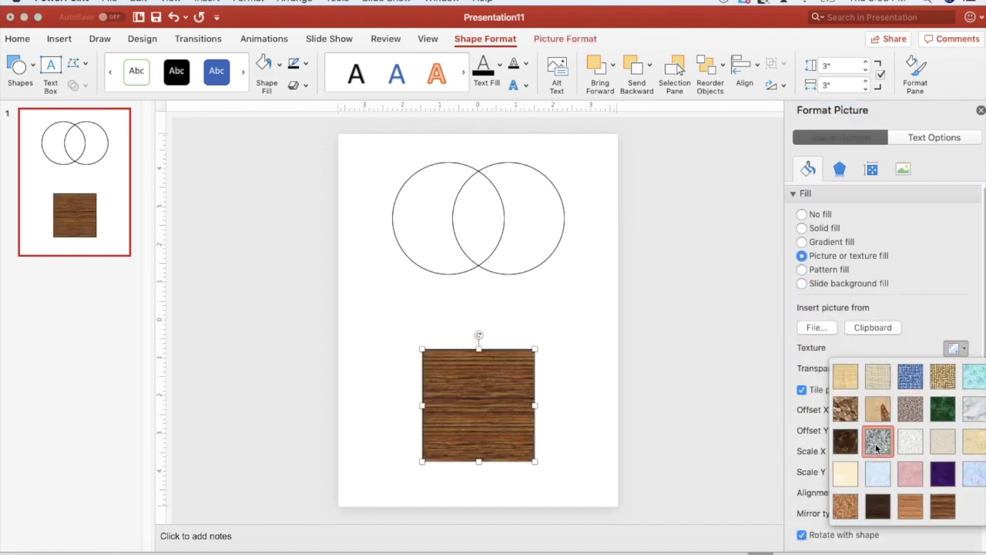
{"action": "left_click", "coordinate": [877, 506]}
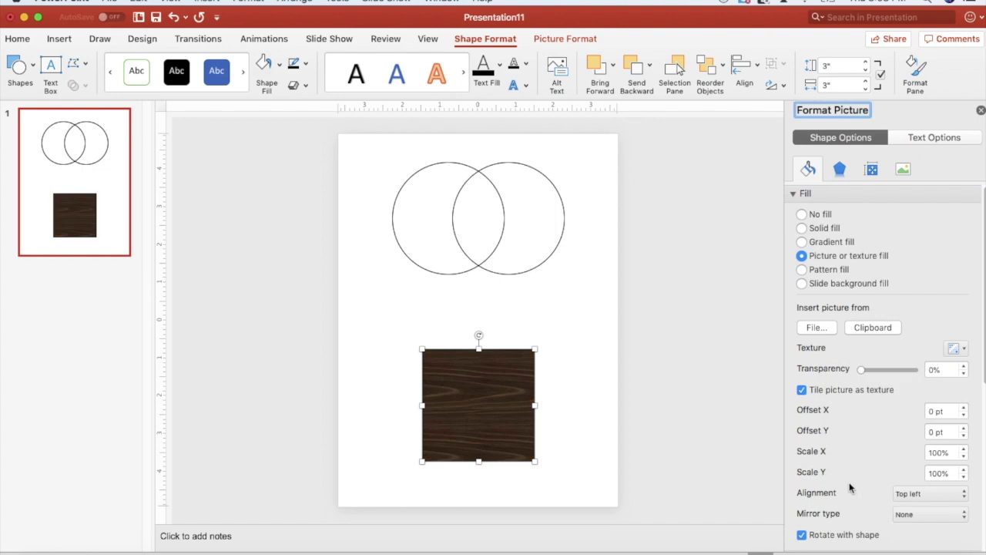
Step: Draw an isosceles triangle about 3.33 inches wide and 2.87 inches high, and centre it on the square's top edge
{"action": "left_click", "coordinate": [544, 398]}
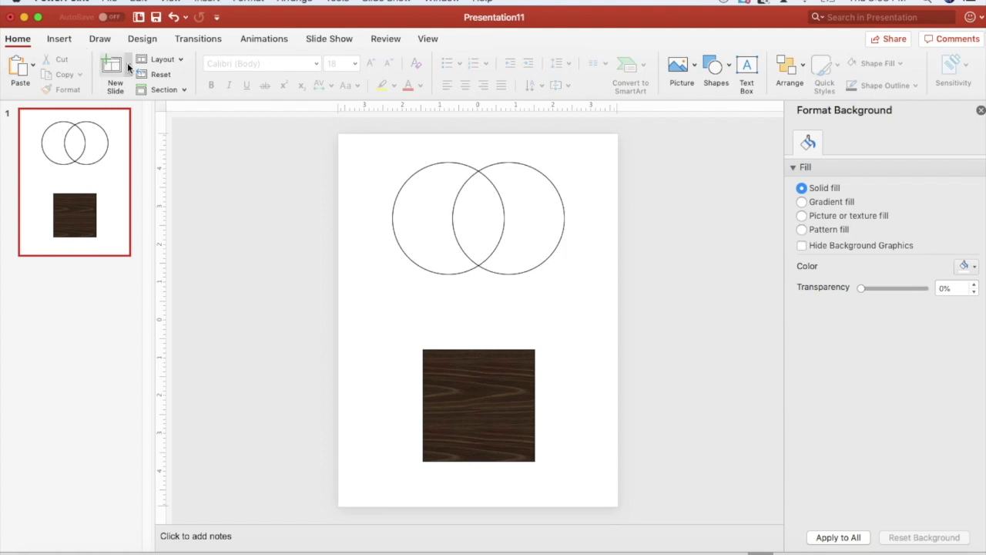
{"action": "left_click", "coordinate": [51, 40]}
{"action": "left_click", "coordinate": [361, 68]}
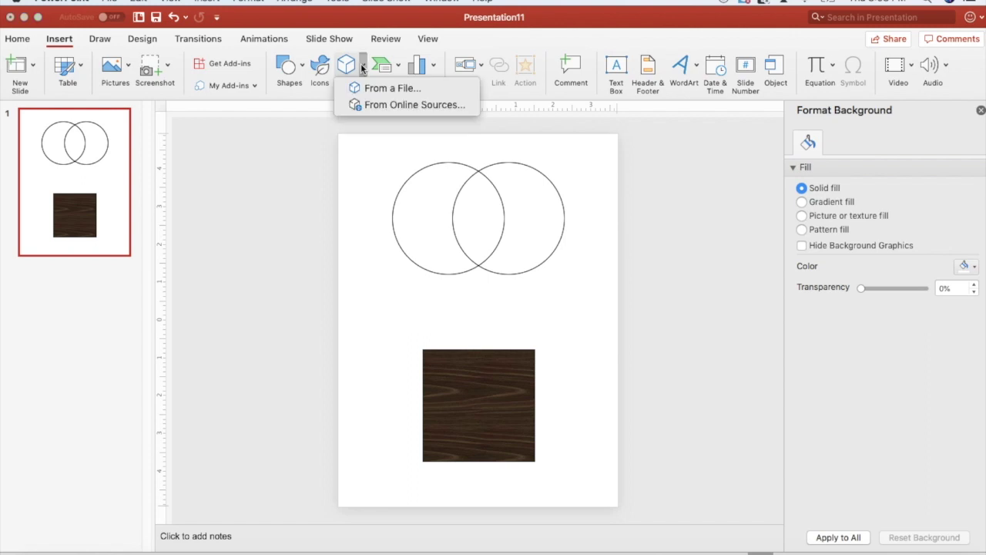
{"action": "left_click", "coordinate": [299, 69]}
{"action": "left_click", "coordinate": [300, 68]}
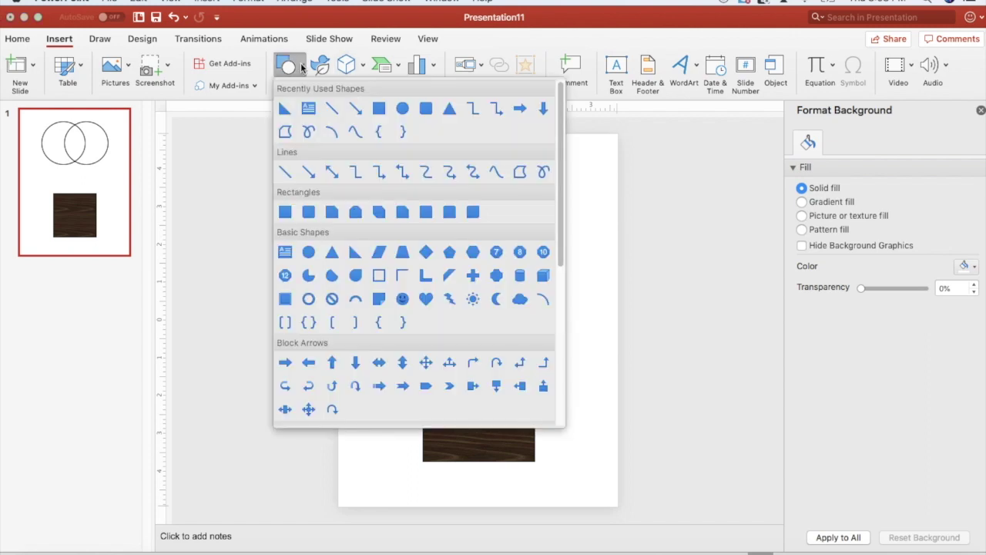
{"action": "left_click", "coordinate": [451, 109]}
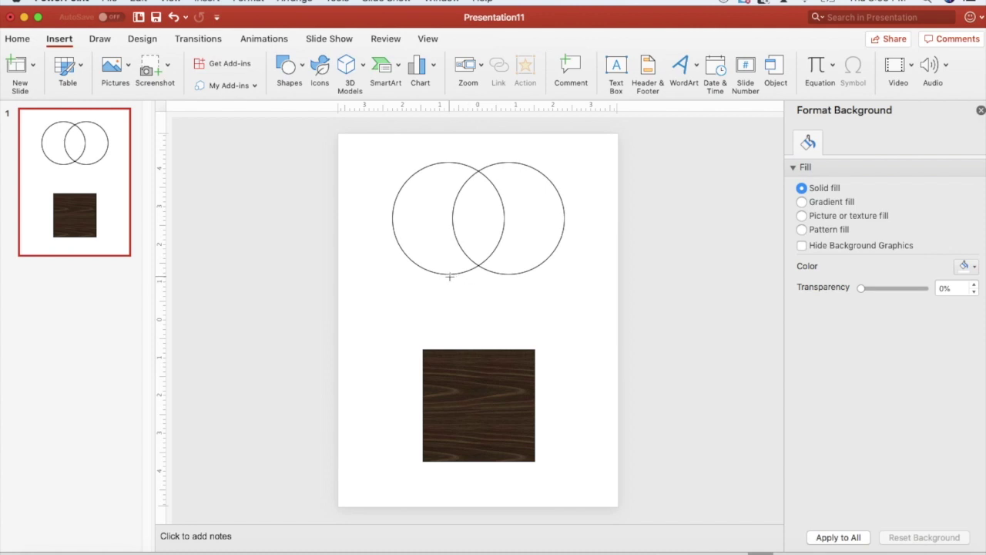
{"action": "left_click_drag", "start_coordinate": [449, 275], "coordinate": [572, 346]}
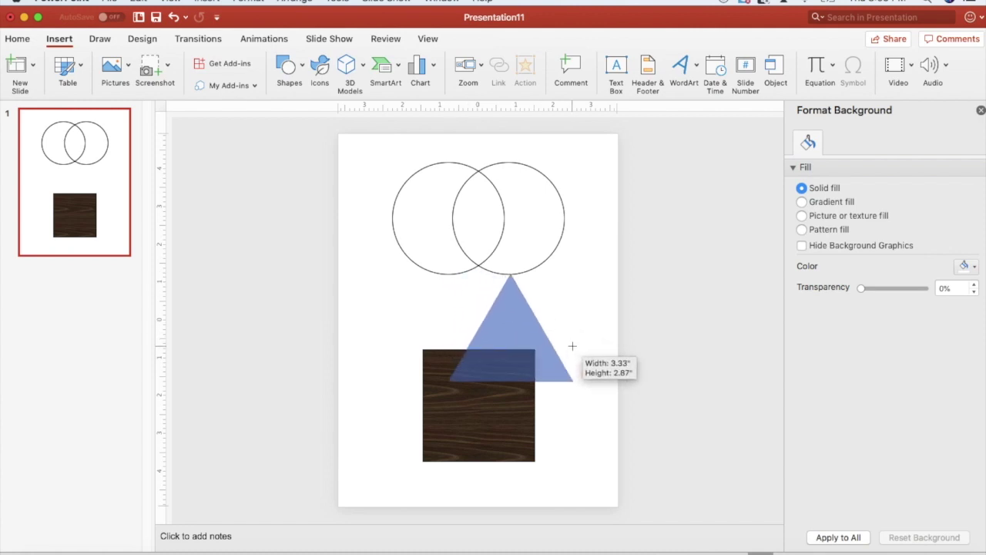
{"action": "left_click_drag", "start_coordinate": [513, 334], "coordinate": [489, 309]}
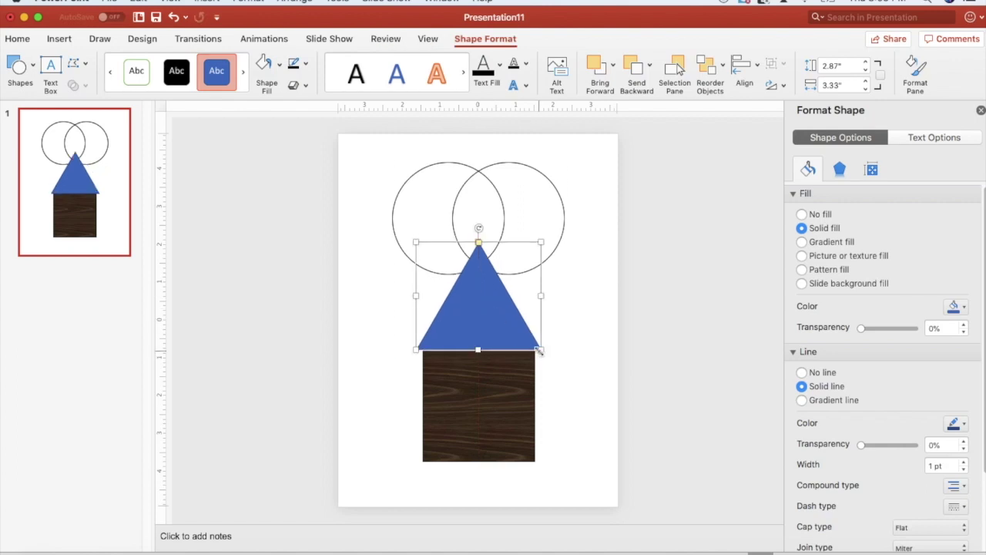
Step: Widen the triangle to 4.5 inches and reposition it centred over the square, 1.5 inches from the left and 3.13 inches from the top
{"action": "left_click", "coordinate": [865, 81]}
{"action": "left_click", "coordinate": [865, 82]}
{"action": "left_click", "coordinate": [865, 81]}
{"action": "left_click", "coordinate": [865, 82]}
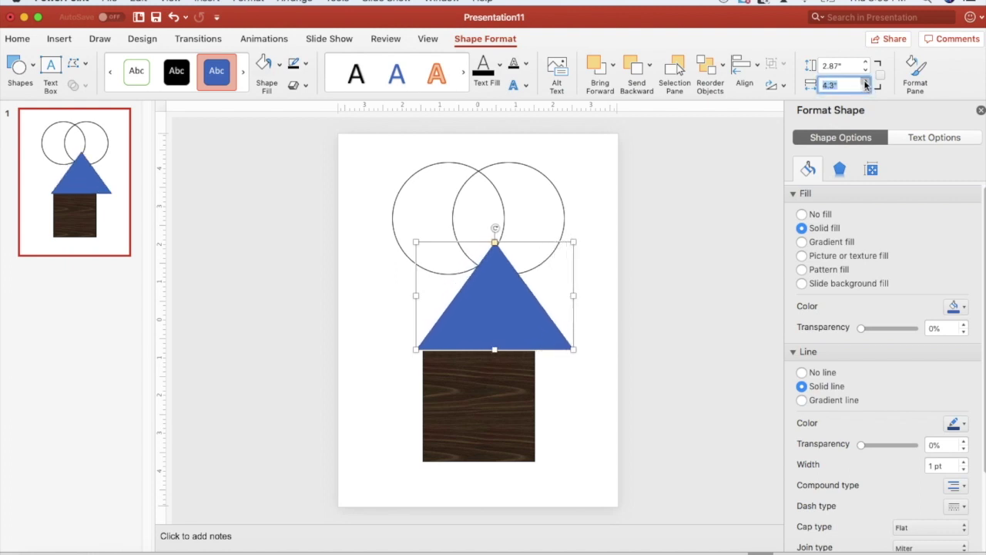
{"action": "left_click", "coordinate": [865, 82]}
{"action": "left_click_drag", "start_coordinate": [516, 303], "coordinate": [503, 311]}
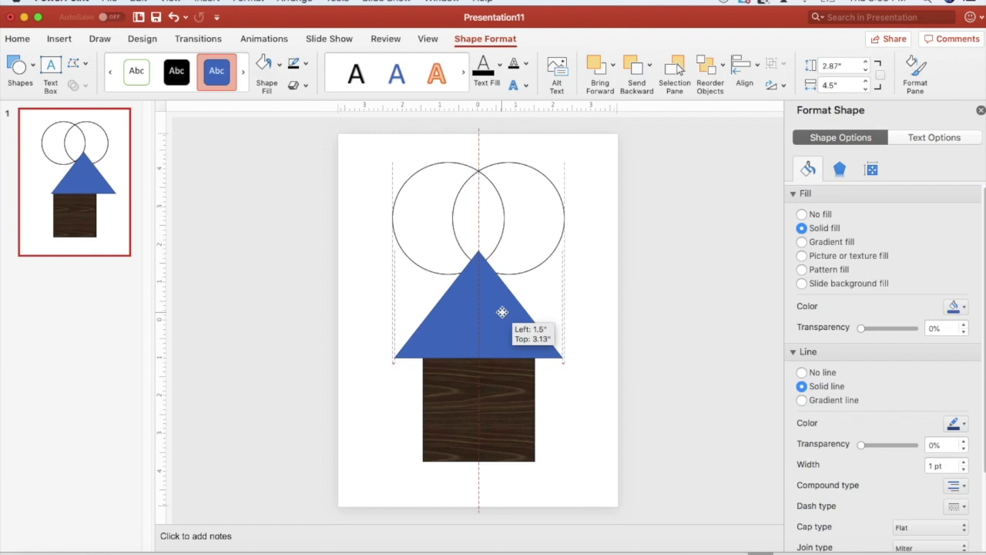
{"action": "left_click_drag", "start_coordinate": [502, 311], "coordinate": [502, 312]}
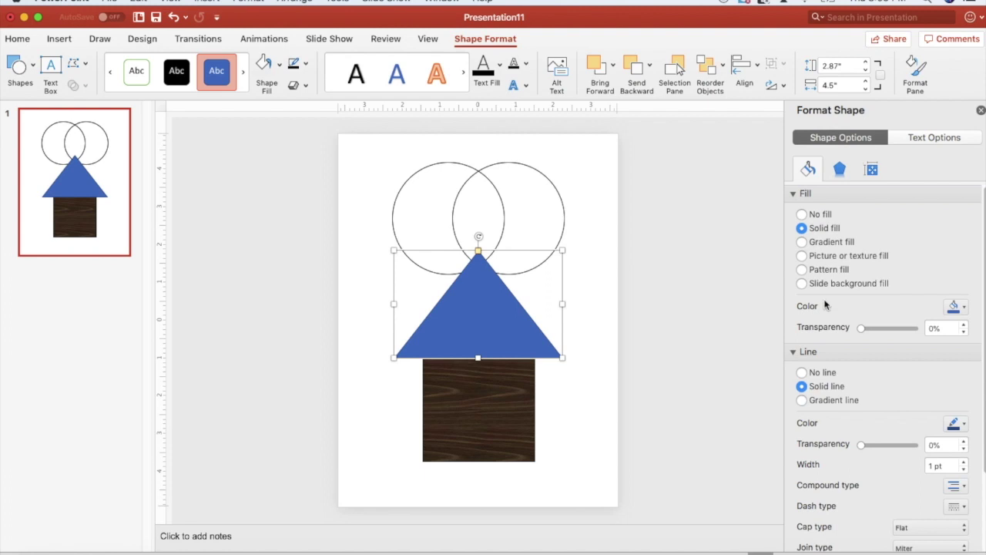
Step: Switch the triangle to a gradient fill and look through the preset gradients and direction options
{"action": "left_click", "coordinate": [802, 242]}
{"action": "left_click", "coordinate": [801, 228]}
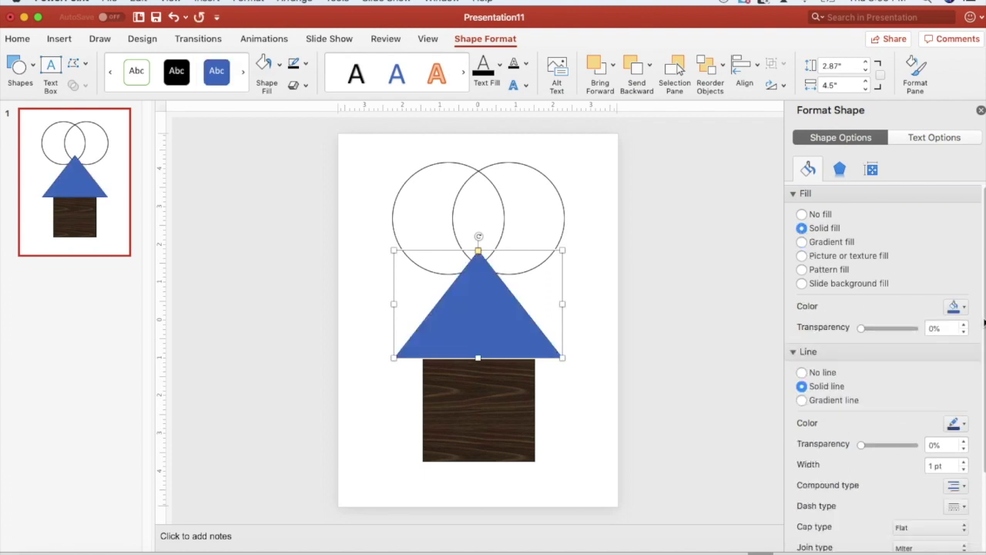
{"action": "left_click", "coordinate": [802, 242]}
{"action": "left_click", "coordinate": [962, 307]}
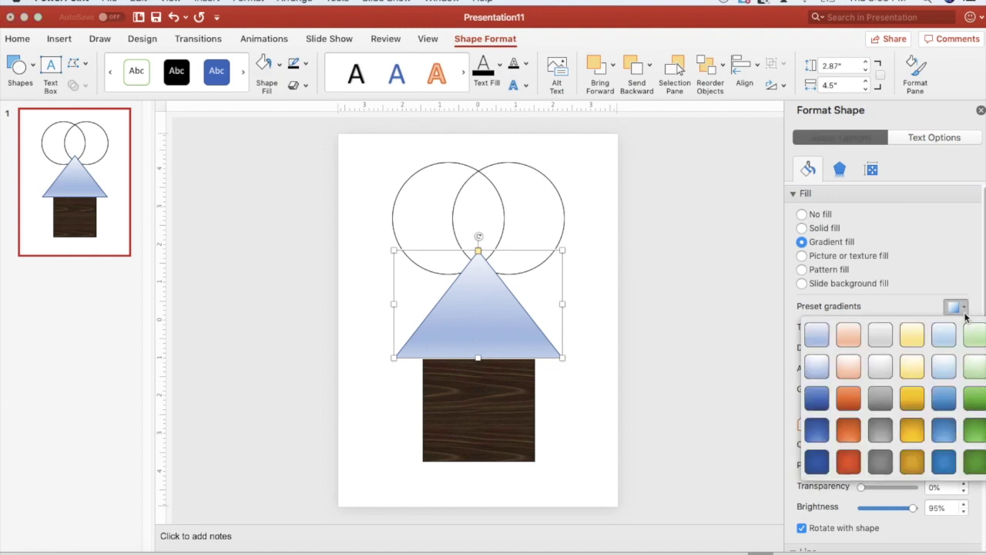
{"action": "left_click", "coordinate": [961, 307]}
{"action": "left_click", "coordinate": [961, 349]}
{"action": "left_click", "coordinate": [961, 349]}
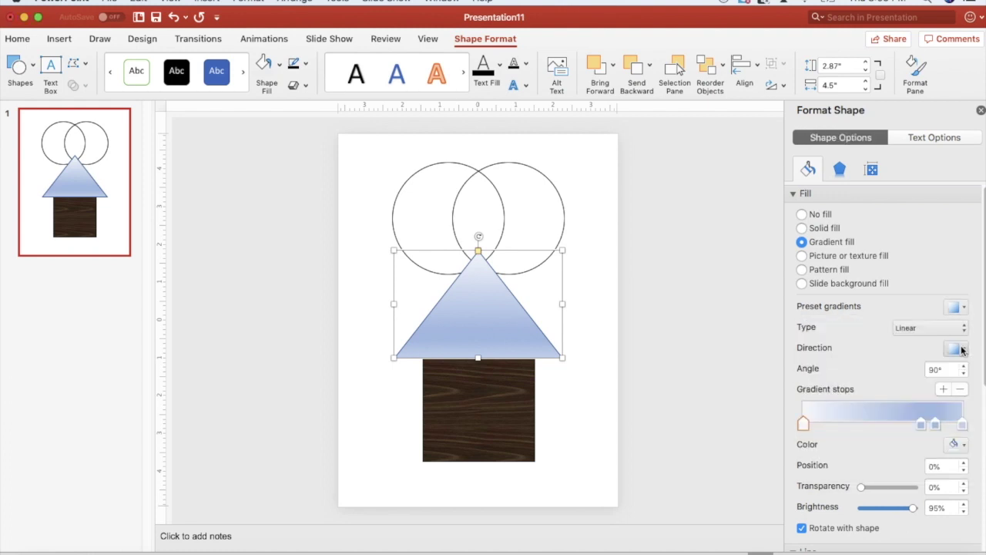
{"action": "left_click", "coordinate": [961, 349]}
{"action": "left_click", "coordinate": [961, 349]}
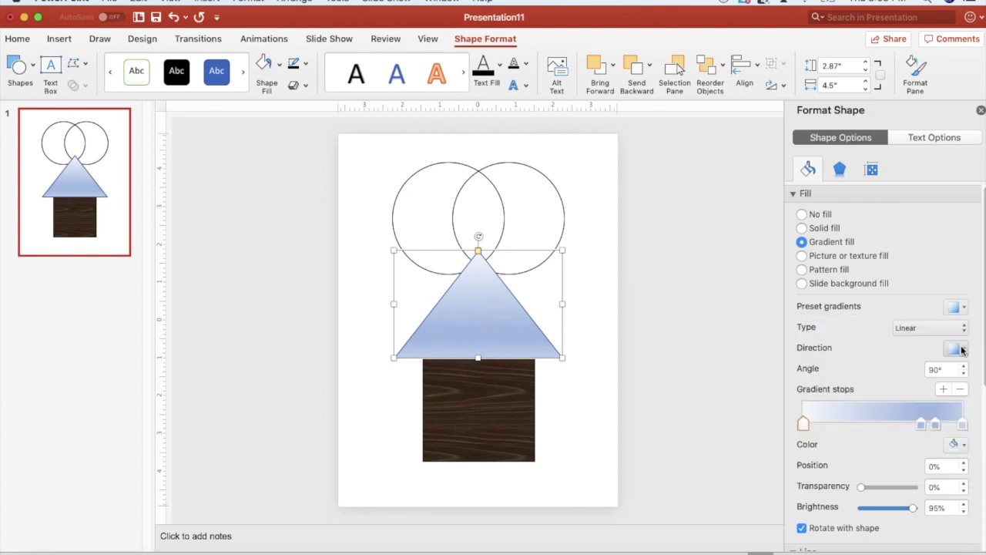
Step: Colour the triangle's first gradient stop red and shift the neighbouring light blue stop closer to it
{"action": "left_click", "coordinate": [954, 446]}
{"action": "left_click", "coordinate": [881, 400]}
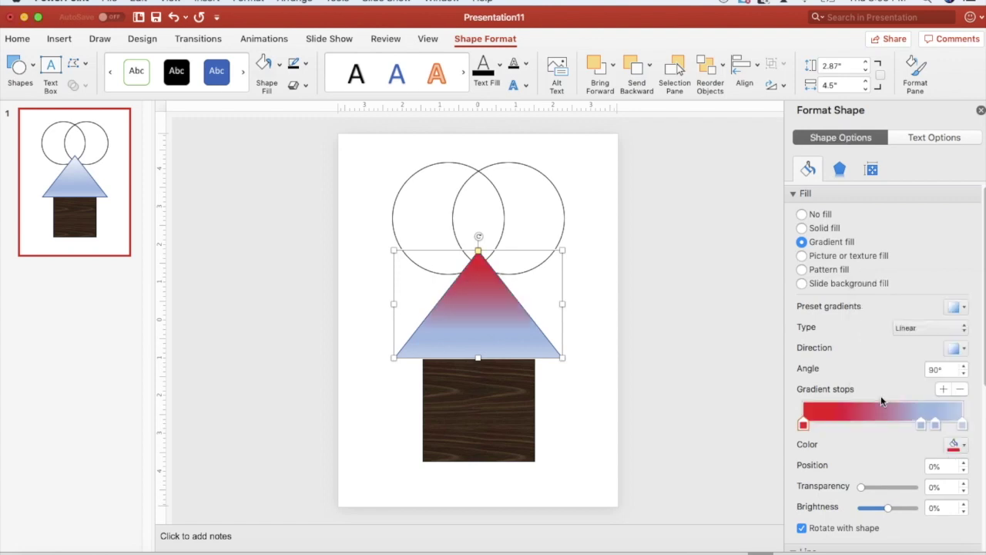
{"action": "left_click_drag", "start_coordinate": [921, 424], "coordinate": [886, 423]}
Step: Add a blue gradient stop in the middle of the light blue section and move the light blue stop nearest red to 37%
{"action": "left_click", "coordinate": [911, 414]}
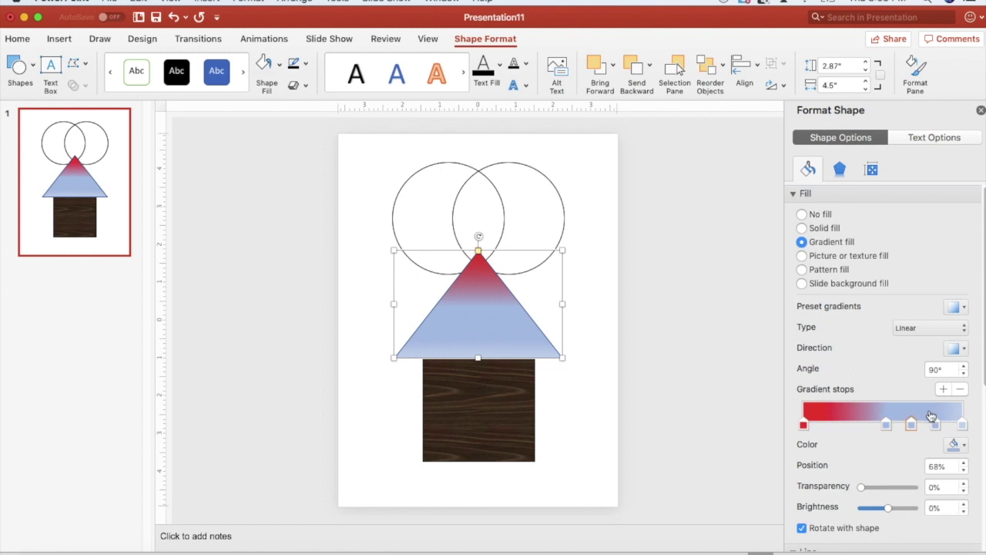
{"action": "left_click", "coordinate": [962, 445]}
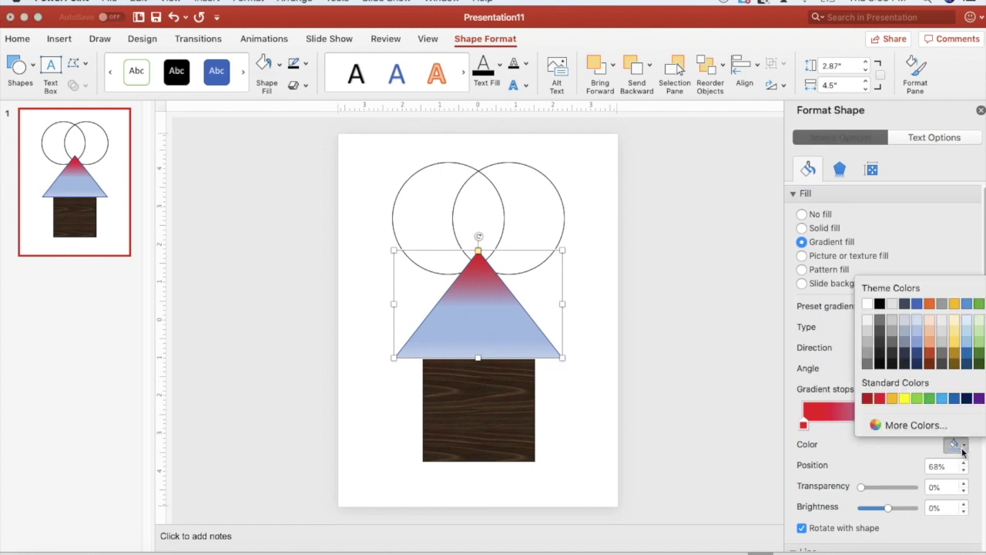
{"action": "left_click", "coordinate": [953, 398]}
{"action": "left_click_drag", "start_coordinate": [911, 424], "coordinate": [854, 424]}
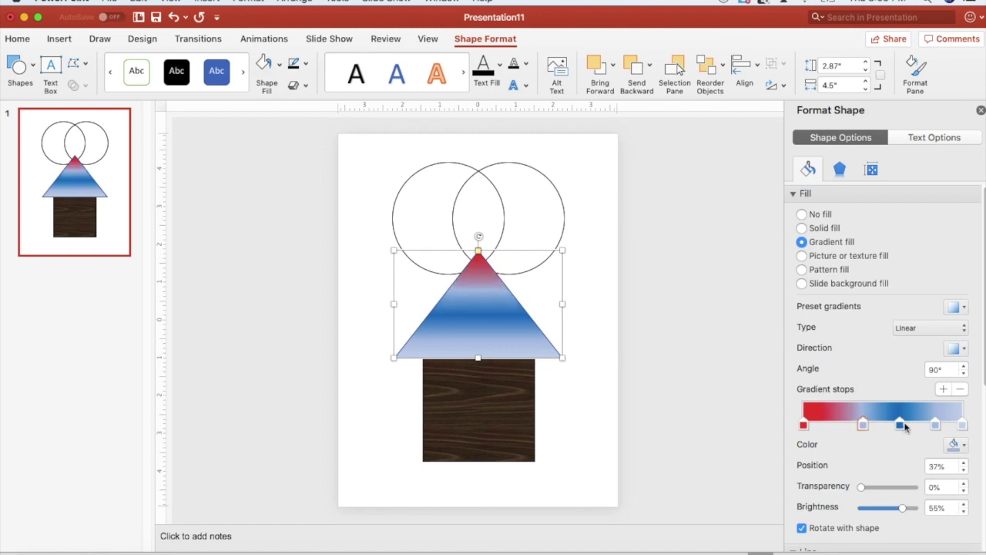
Step: Colour the 83% gradient stop purple and move the blue stop to 45%
{"action": "left_click", "coordinate": [935, 424]}
{"action": "left_click", "coordinate": [953, 445]}
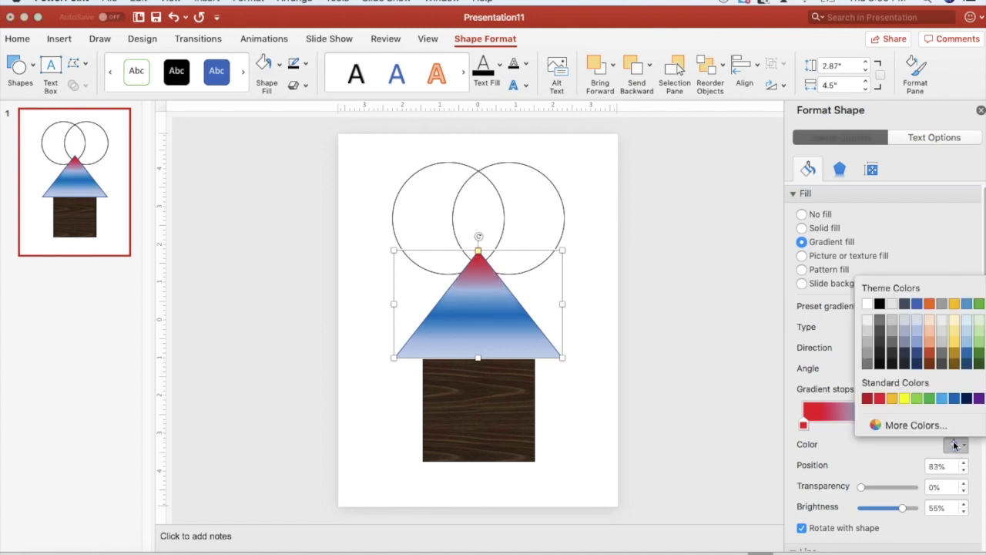
{"action": "left_click", "coordinate": [979, 398]}
{"action": "left_click_drag", "start_coordinate": [852, 423], "coordinate": [871, 428]}
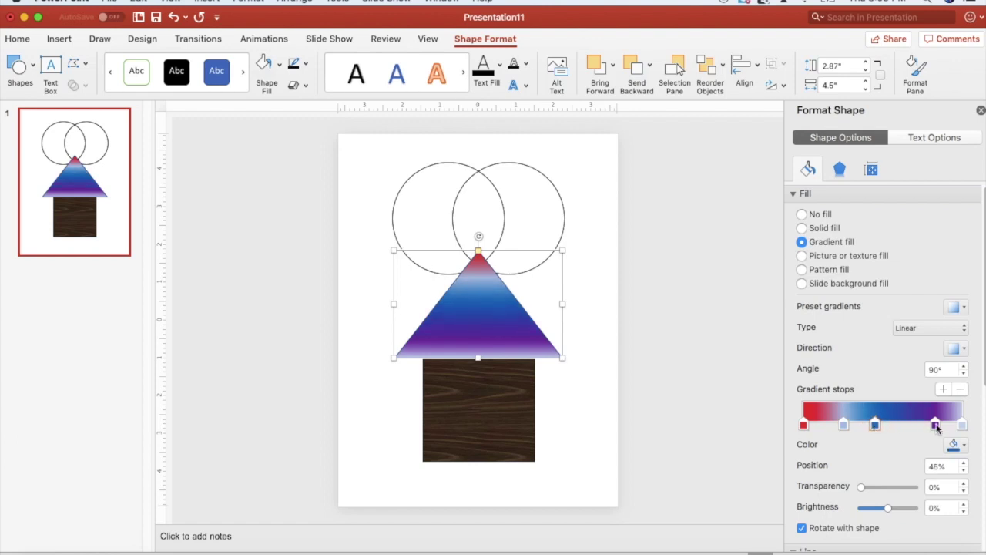
Step: Move the purple stop closer to the blue one and colour the end stop green at 90%
{"action": "mouse_move", "coordinate": [935, 425]}
{"action": "left_mouse_down"}
{"action": "mouse_move", "coordinate": [908, 425]}
{"action": "mouse_move", "coordinate": [946, 425]}
{"action": "left_mouse_up"}
{"action": "left_click", "coordinate": [955, 444]}
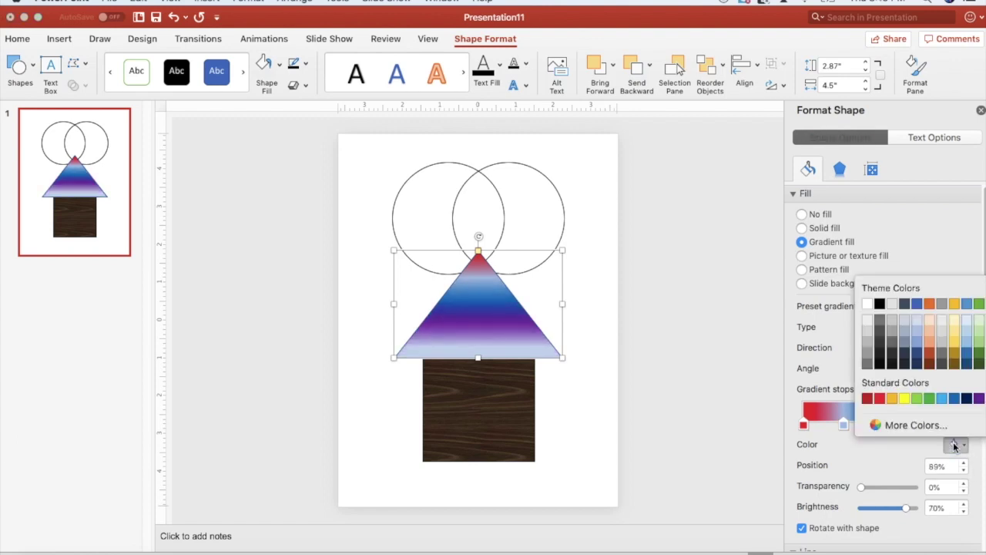
{"action": "left_click", "coordinate": [929, 398]}
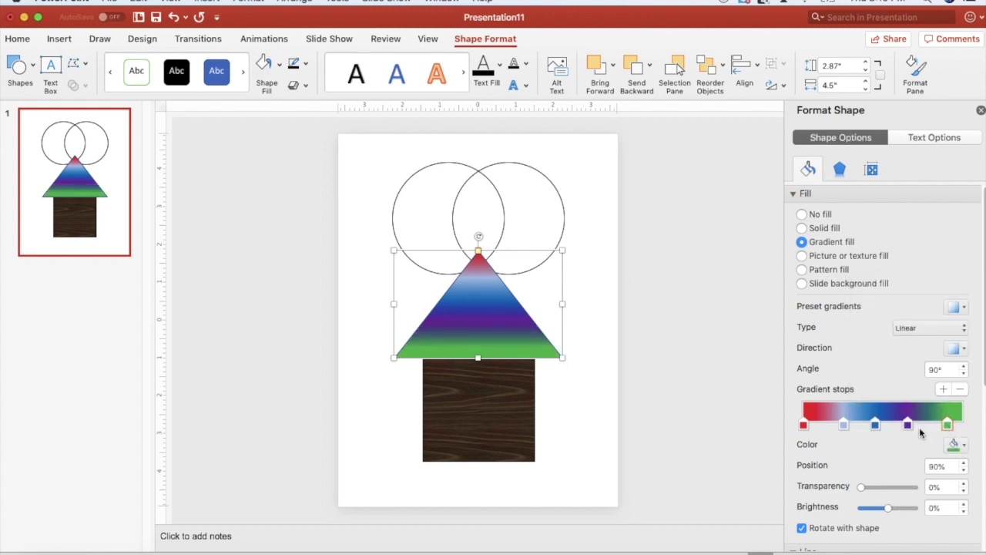
Step: Even out the spacing of the purple, light blue and blue gradient stops, placing the blue one at 48%
{"action": "left_click_drag", "start_coordinate": [908, 424], "coordinate": [912, 424]}
{"action": "left_click", "coordinate": [844, 424]}
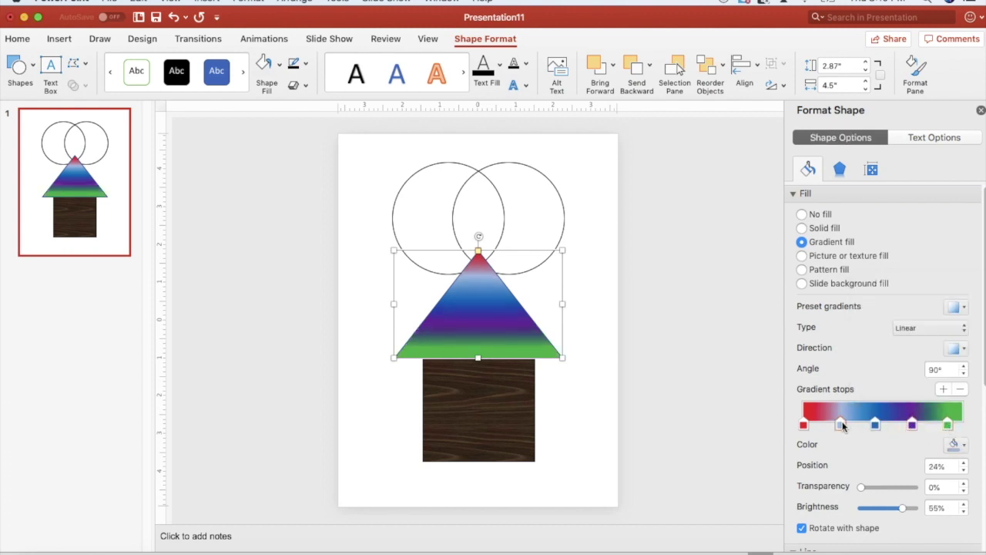
{"action": "left_click_drag", "start_coordinate": [874, 426], "coordinate": [879, 426]}
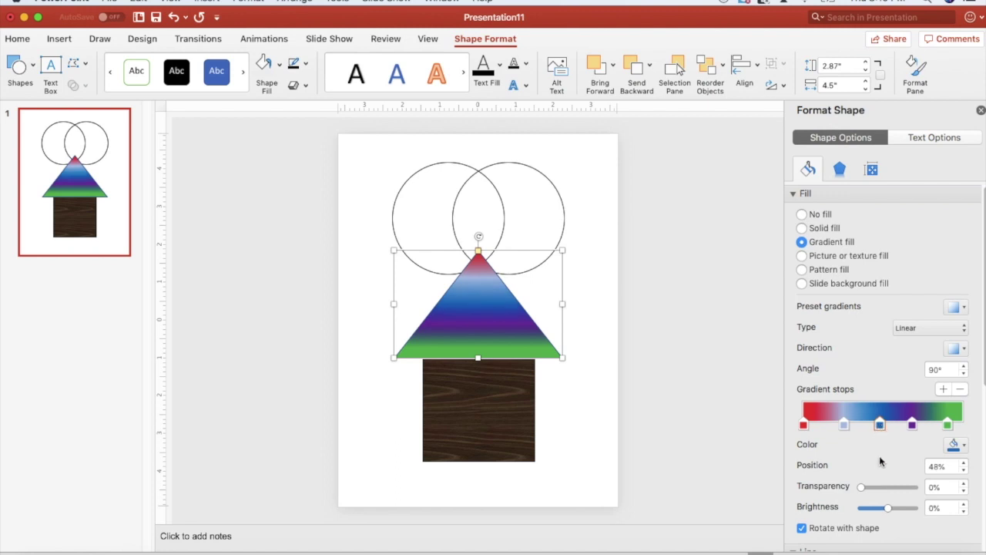
Step: Try several angles for the triangle's gradient, settle on 140°, and deselect the triangle
{"action": "left_click", "coordinate": [964, 368]}
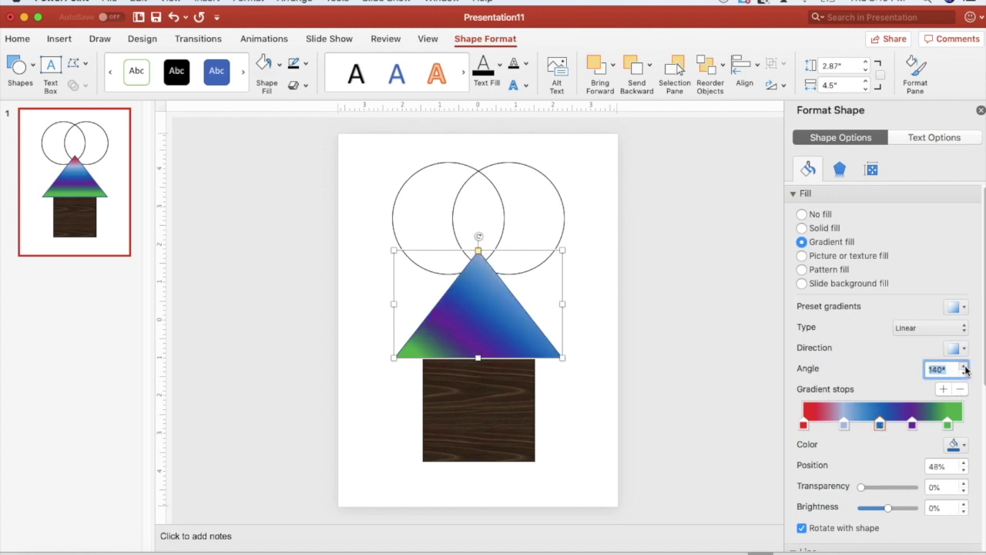
{"action": "left_click", "coordinate": [963, 368]}
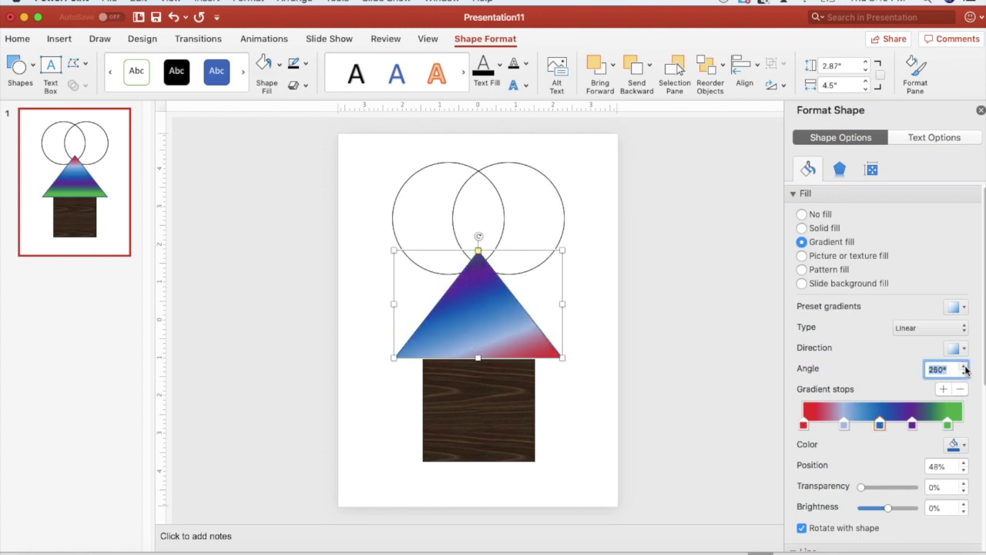
{"action": "left_click", "coordinate": [964, 374]}
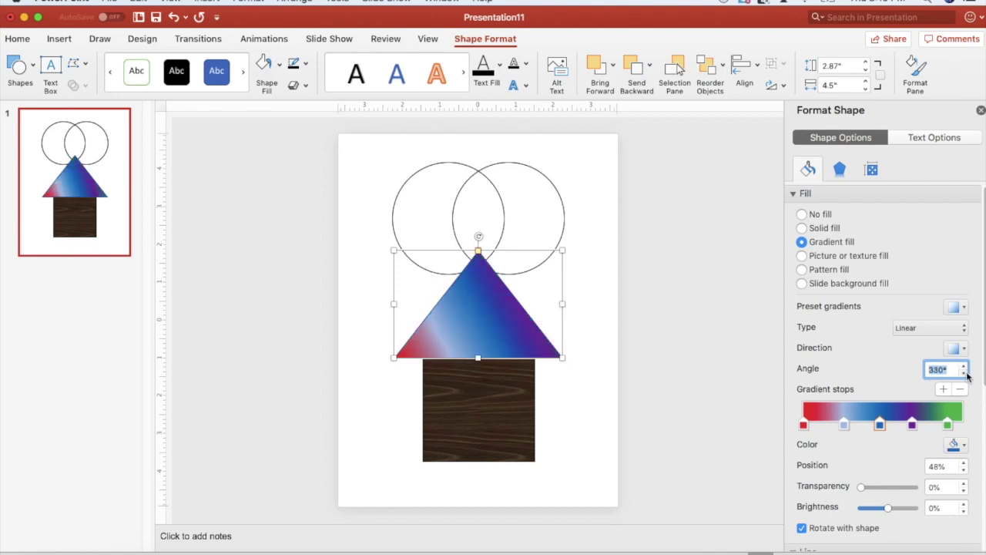
{"action": "left_click", "coordinate": [964, 375]}
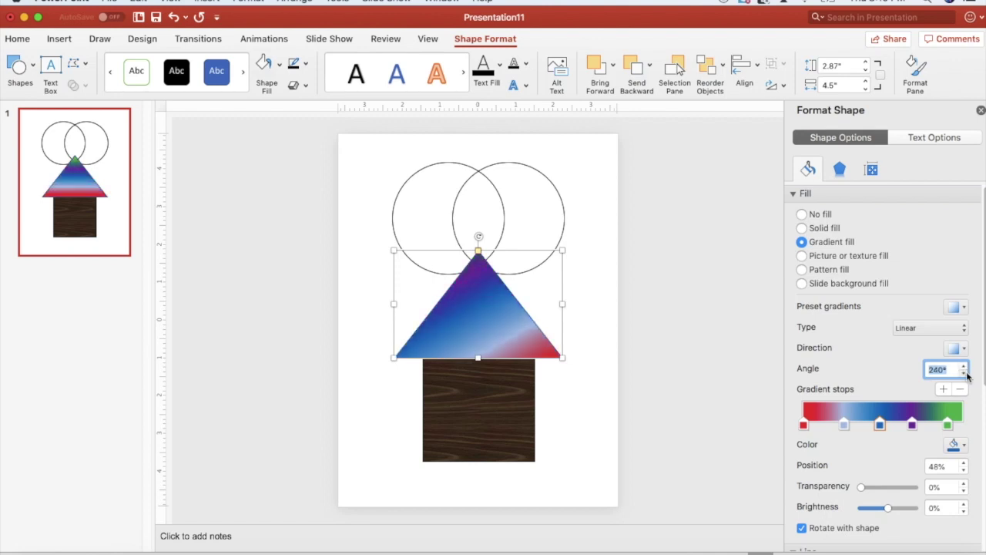
{"action": "left_click", "coordinate": [964, 374]}
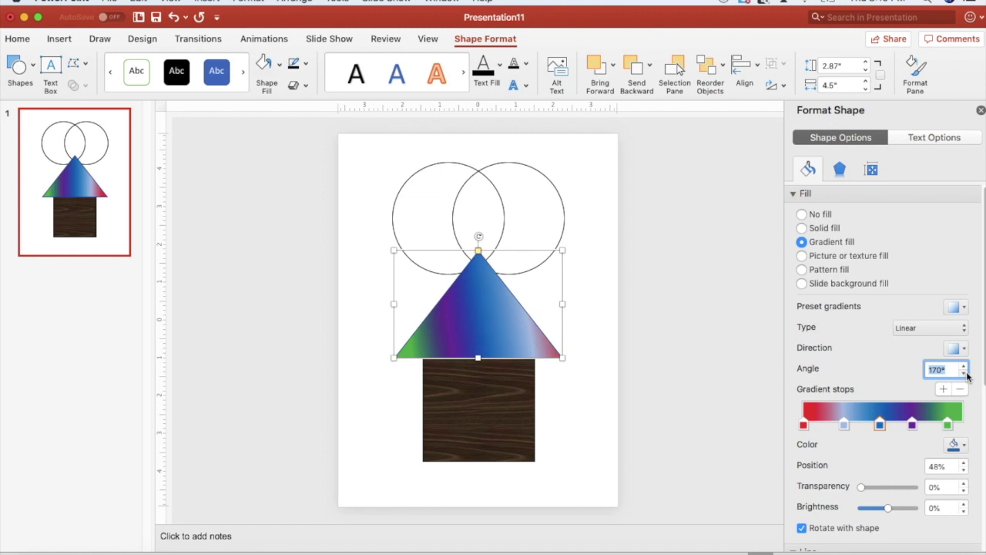
{"action": "left_click", "coordinate": [603, 473]}
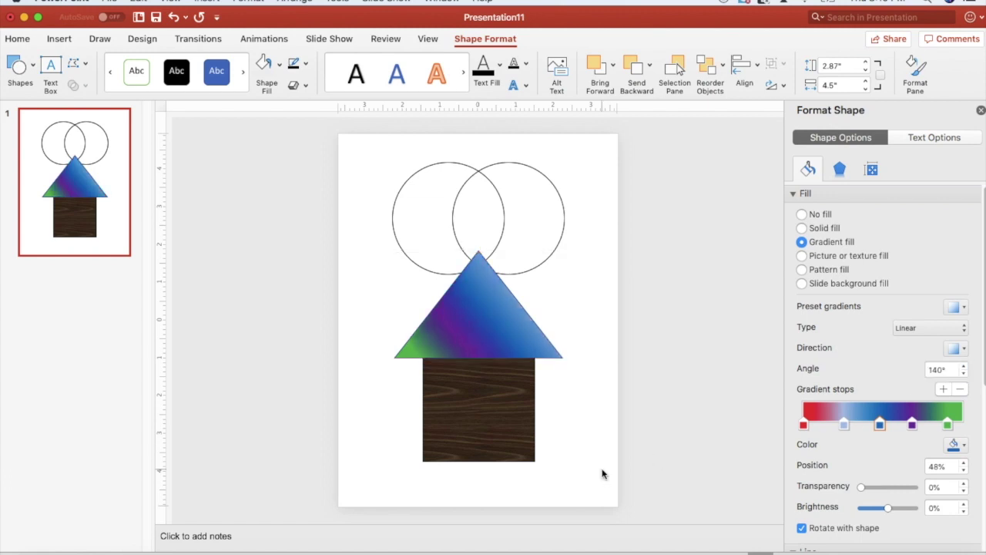
{"action": "left_click", "coordinate": [284, 323]}
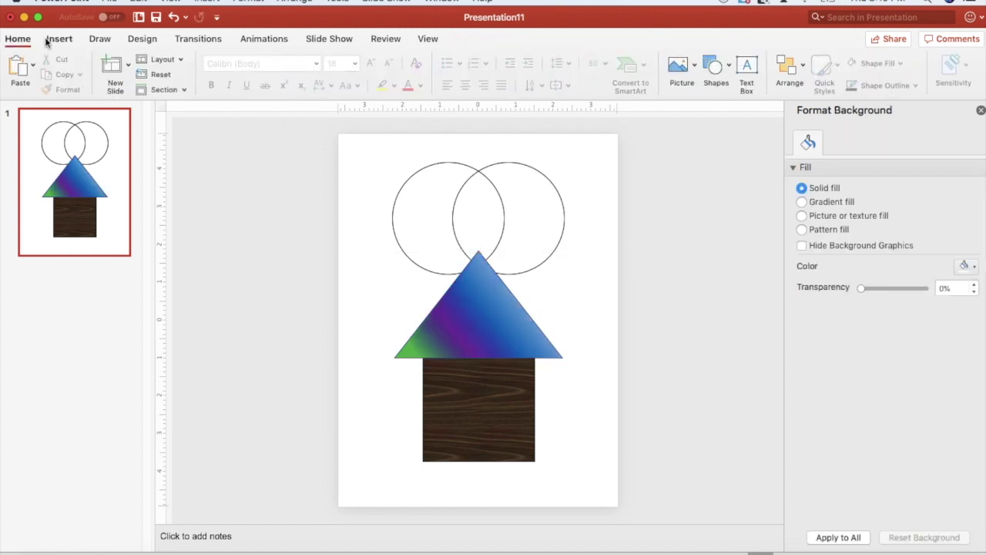
Step: Draw an upright rounded rectangle about 0.72 inches wide and 1.65 inches high on the left part of the wood-textured square
{"action": "left_click", "coordinate": [48, 40]}
{"action": "left_click", "coordinate": [285, 65]}
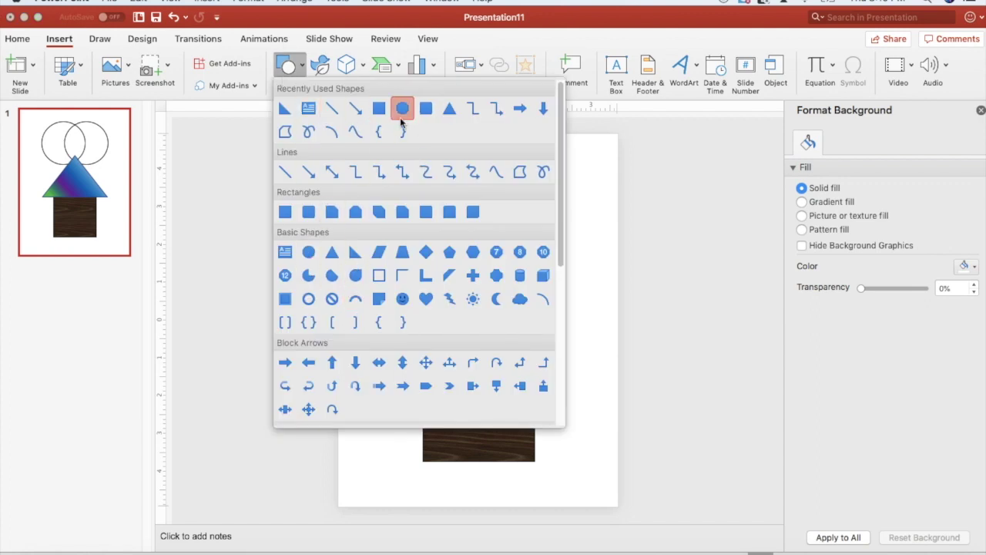
{"action": "left_click", "coordinate": [427, 108]}
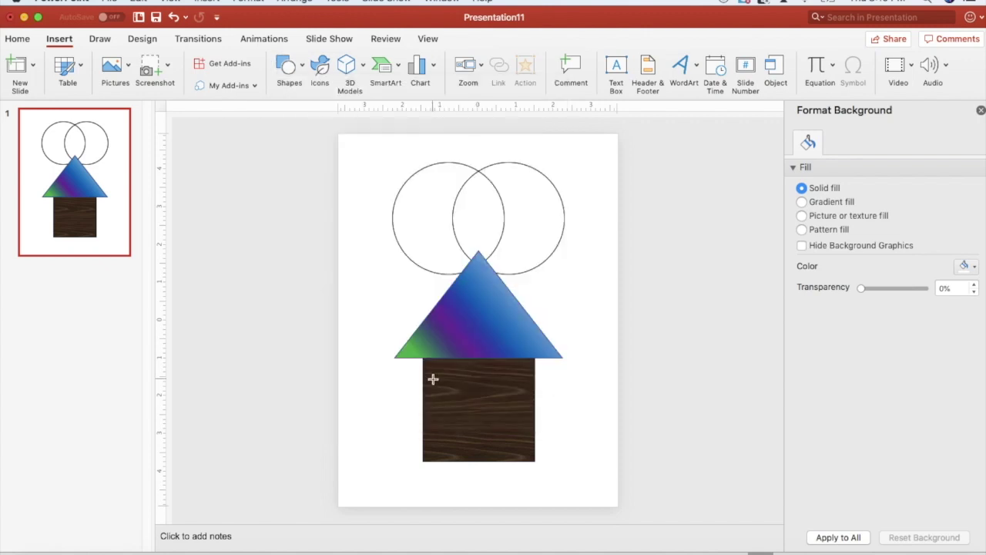
{"action": "left_click_drag", "start_coordinate": [433, 379], "coordinate": [485, 437]}
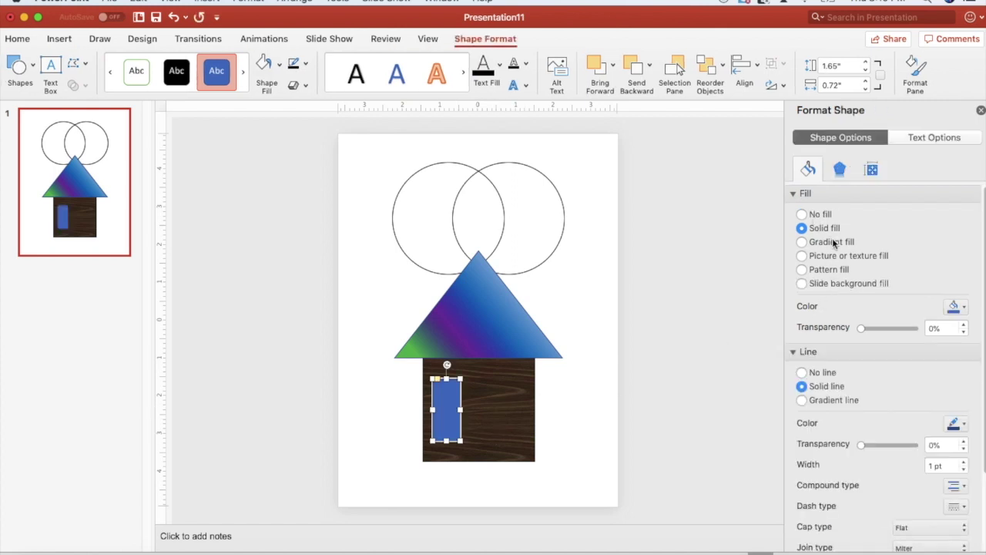
Step: Try a dark gray solid fill on the rounded rectangle, settle on a pale blue theme color, and deselect it
{"action": "left_click", "coordinate": [963, 307]}
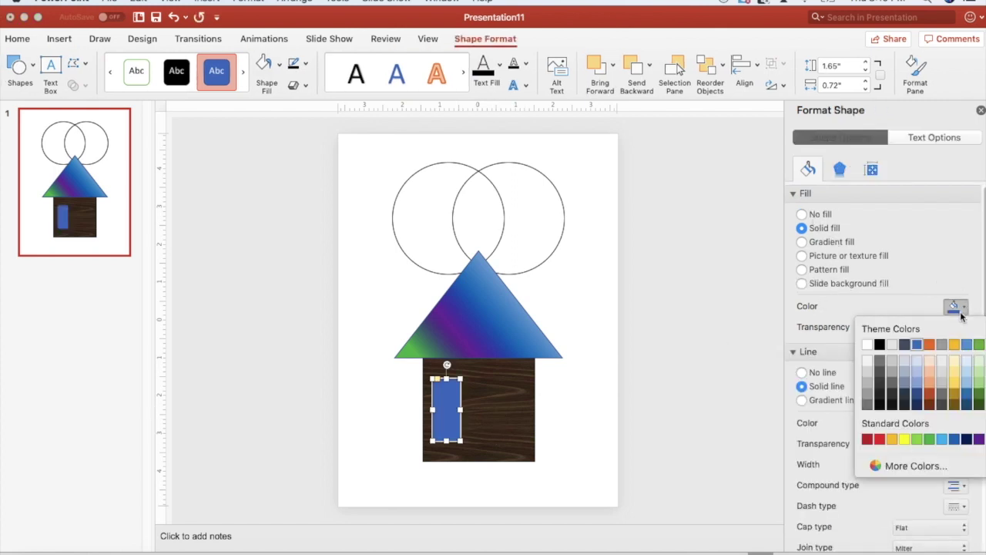
{"action": "left_click", "coordinate": [892, 394]}
{"action": "left_click", "coordinate": [955, 308]}
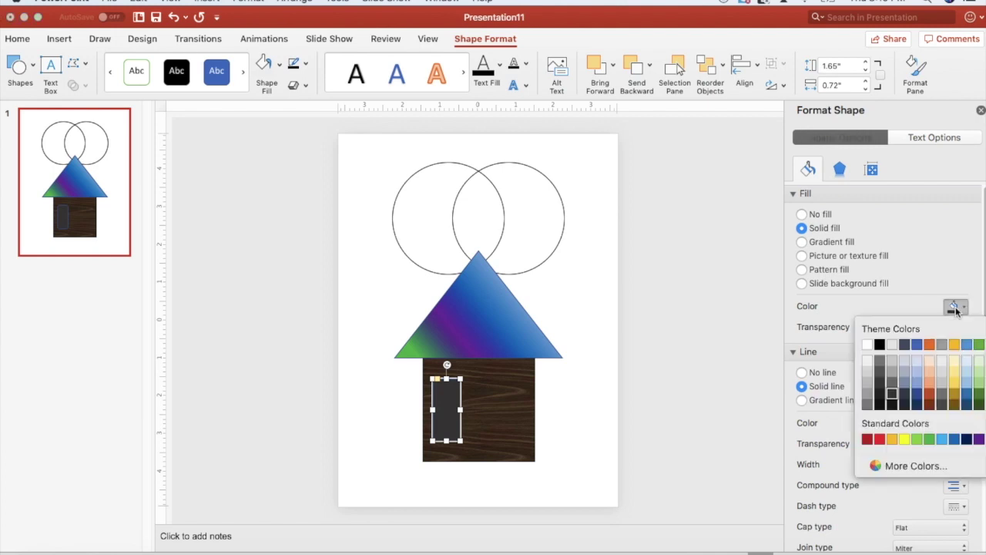
{"action": "left_click", "coordinate": [913, 372]}
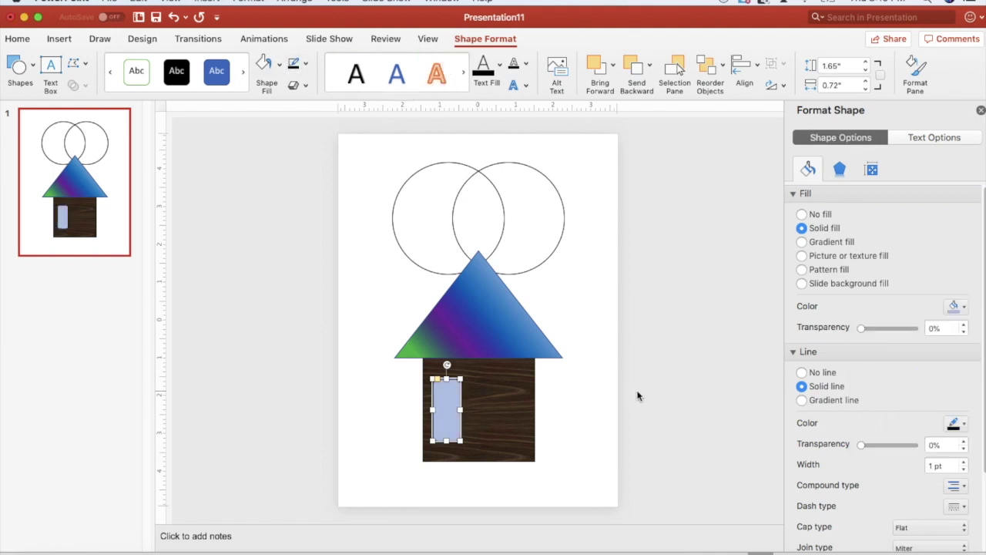
{"action": "left_click", "coordinate": [685, 365]}
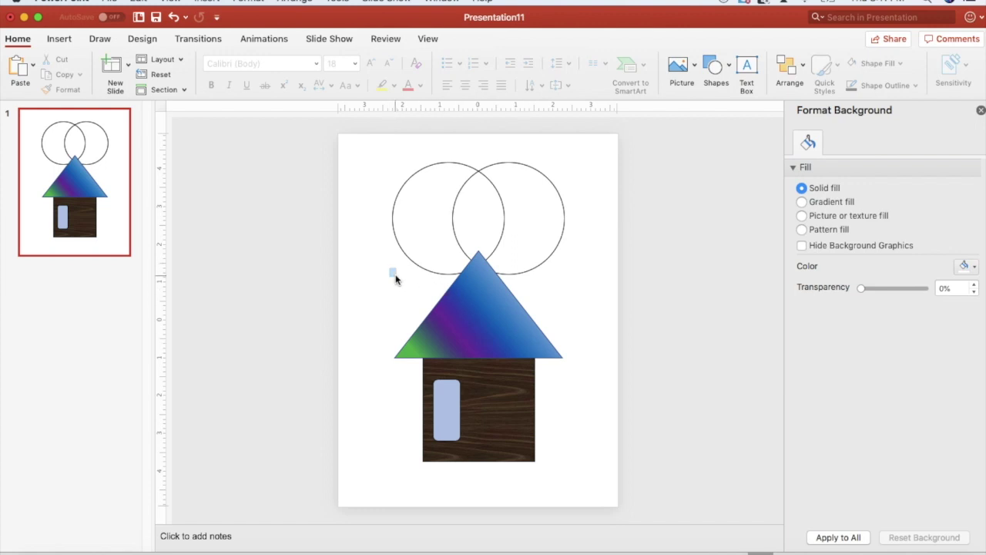
Step: Select the triangle, the wood-textured square and the rounded rectangle together, and group them into one object
{"action": "left_click_drag", "start_coordinate": [389, 268], "coordinate": [591, 482]}
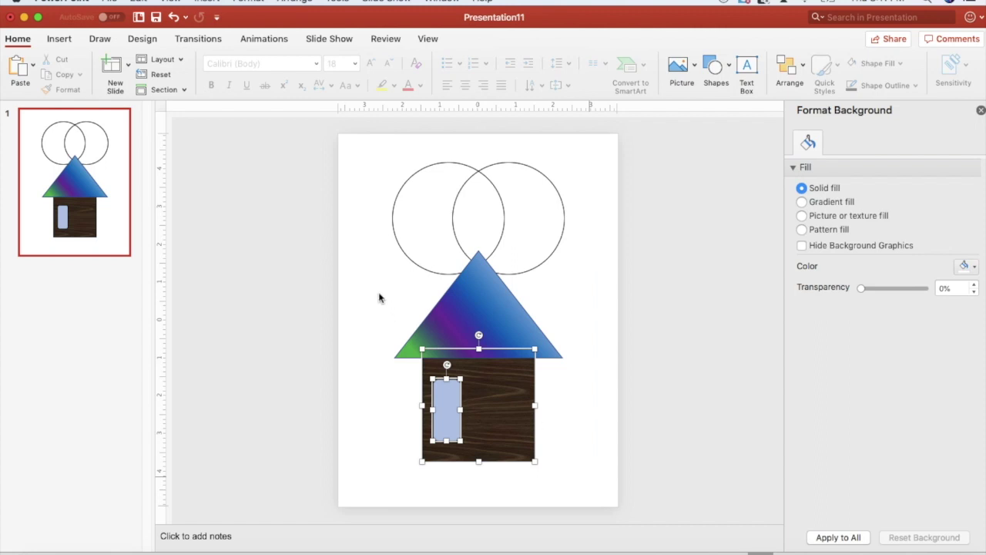
{"action": "left_click_drag", "start_coordinate": [374, 232], "coordinate": [560, 421]}
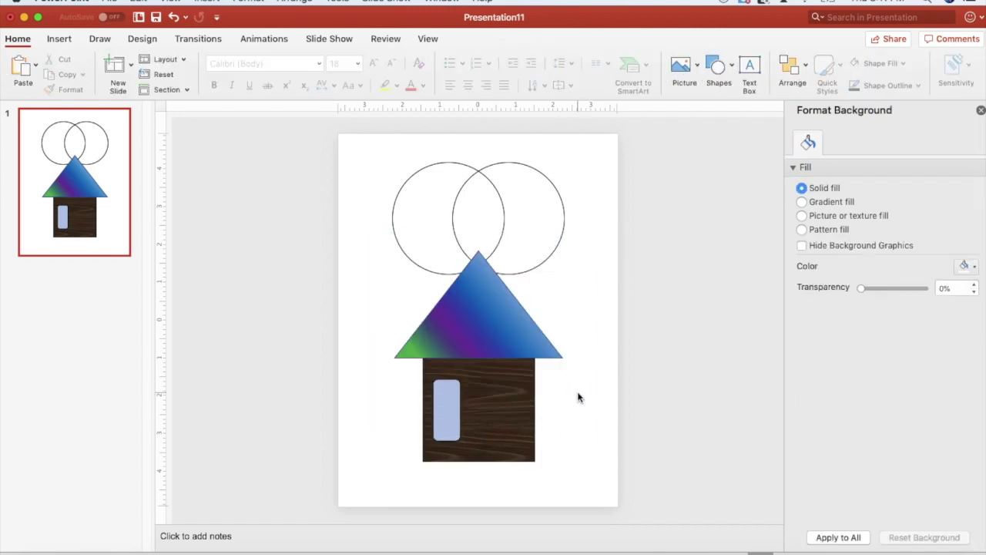
{"action": "left_click_drag", "start_coordinate": [374, 233], "coordinate": [576, 481]}
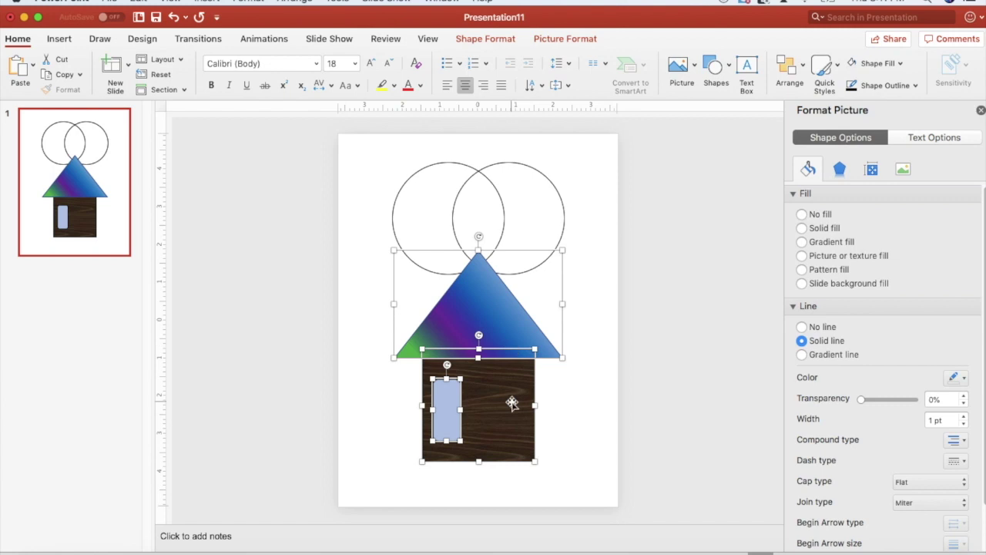
{"action": "left_click", "coordinate": [801, 73]}
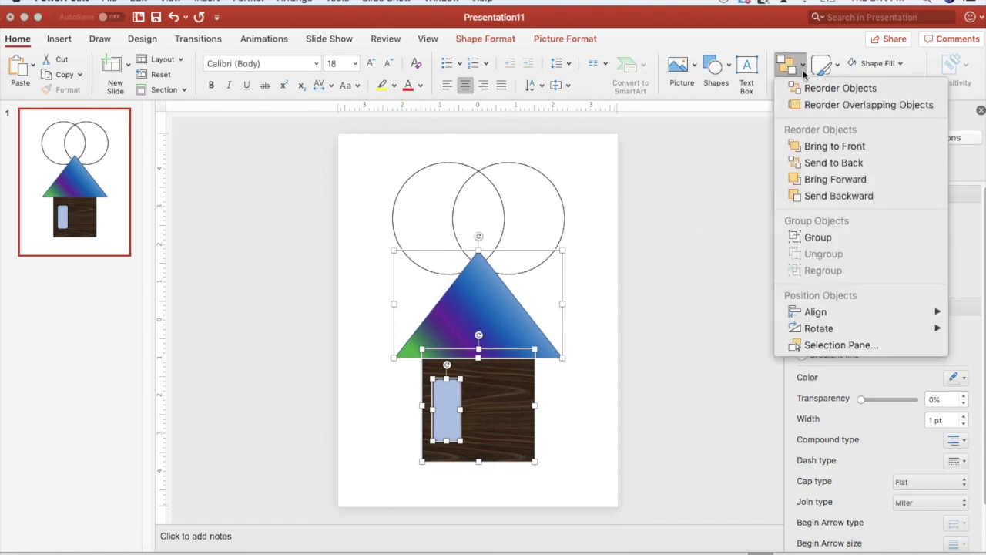
{"action": "left_click", "coordinate": [801, 237]}
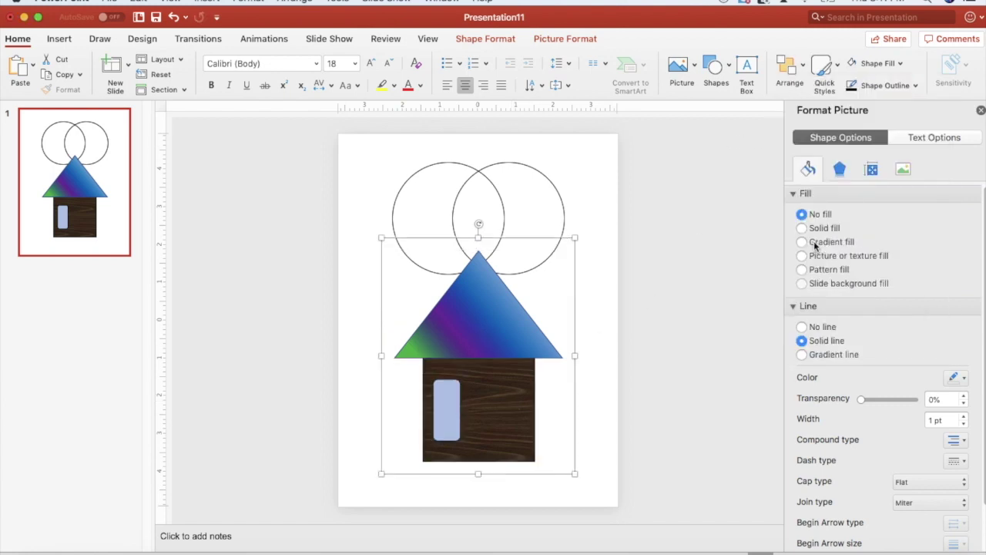
Step: Move the grouped house shapes leftward on the slide, and ungroup them into separate shapes
{"action": "left_click", "coordinate": [551, 287]}
{"action": "left_click", "coordinate": [524, 316]}
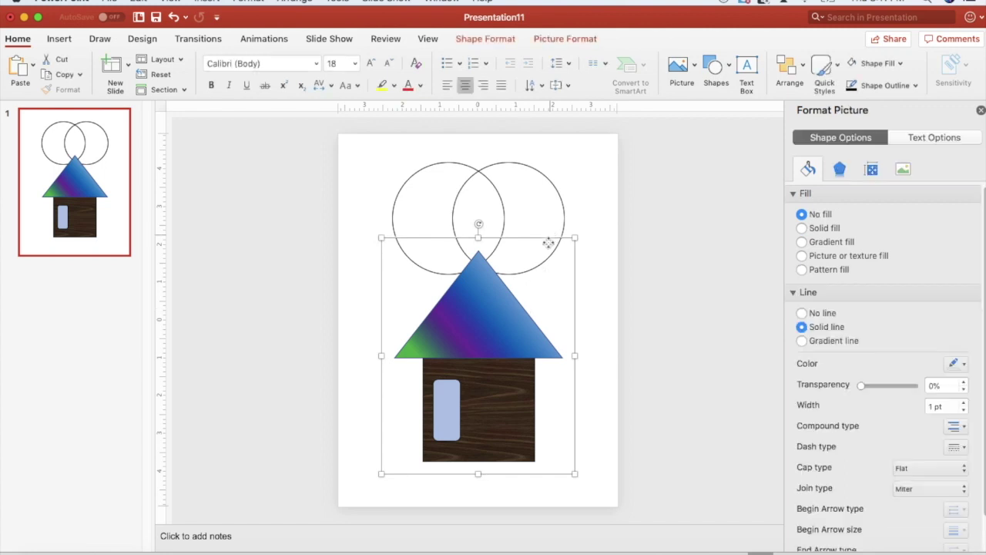
{"action": "left_click_drag", "start_coordinate": [549, 233], "coordinate": [524, 238]}
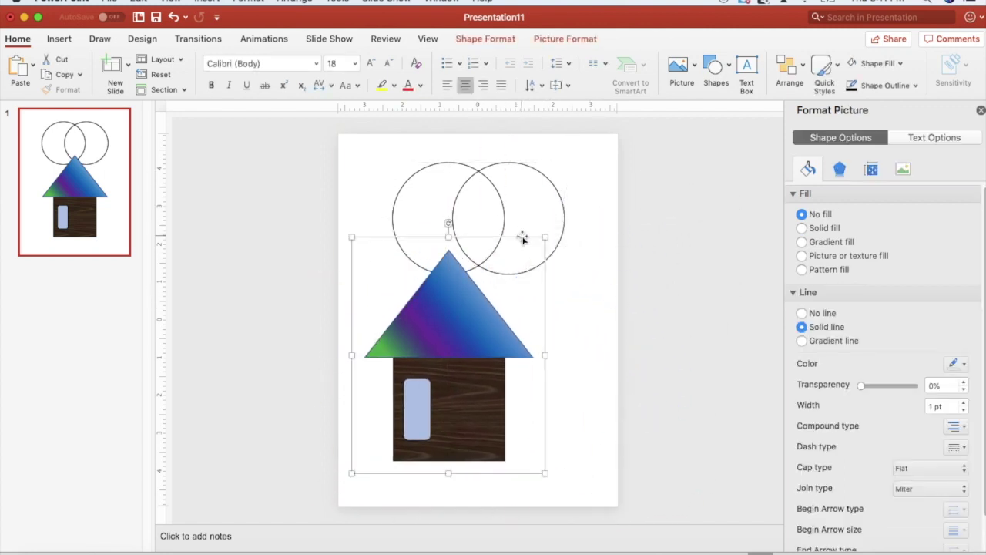
{"action": "left_click", "coordinate": [789, 66]}
{"action": "left_click", "coordinate": [838, 254]}
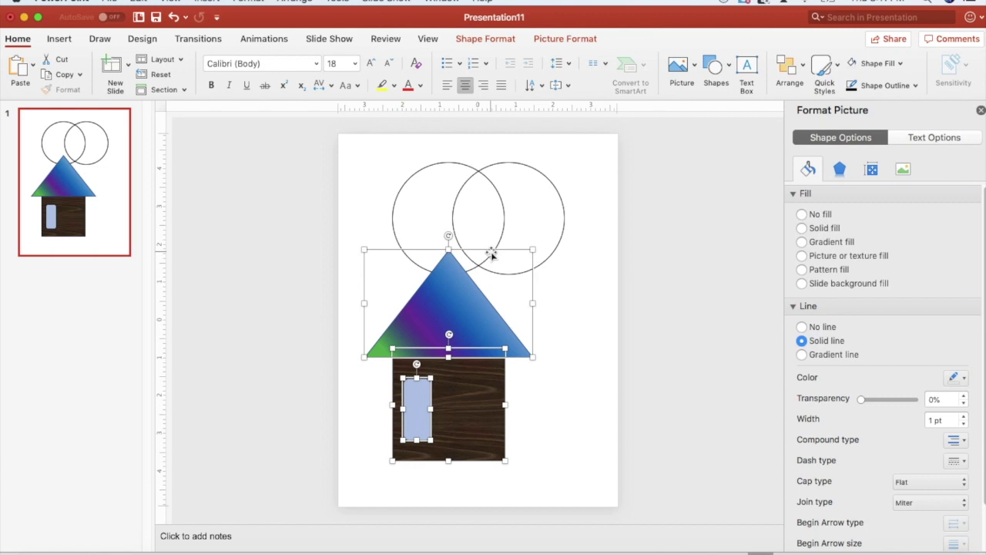
Step: Delete all the house shapes and the pair of circles from the slide, and close the formatting pane
{"action": "key", "text": "Delete"}
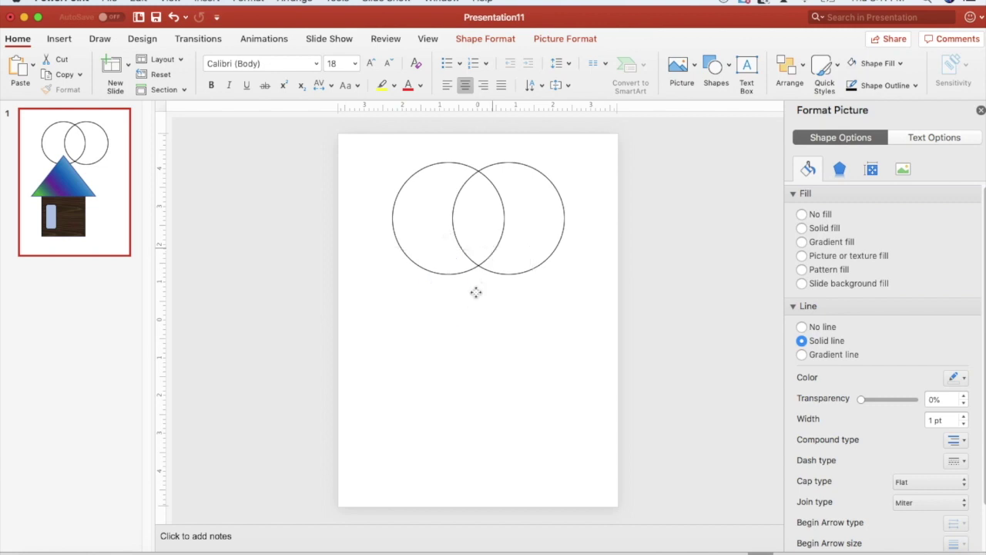
{"action": "left_click", "coordinate": [495, 264]}
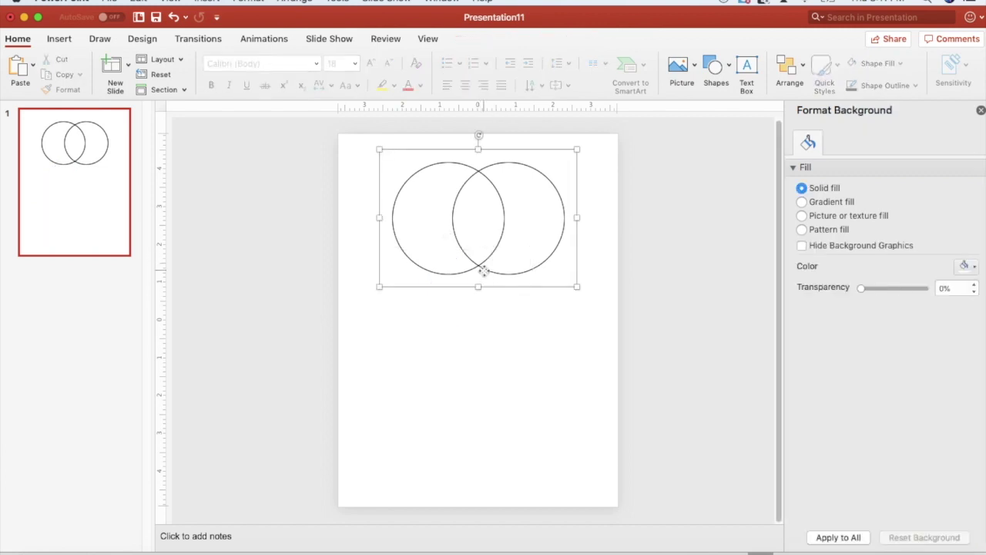
{"action": "key", "text": "Delete"}
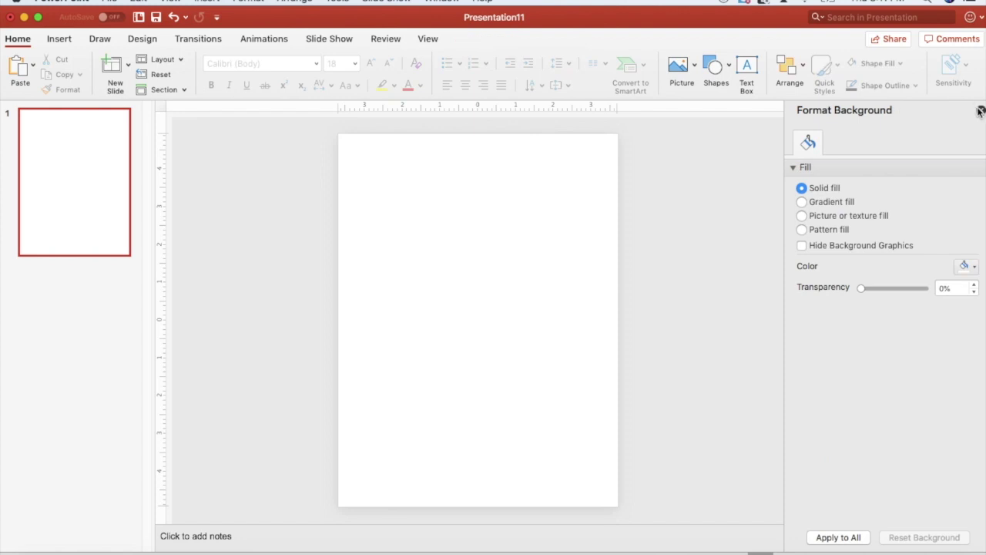
{"action": "left_click", "coordinate": [980, 112]}
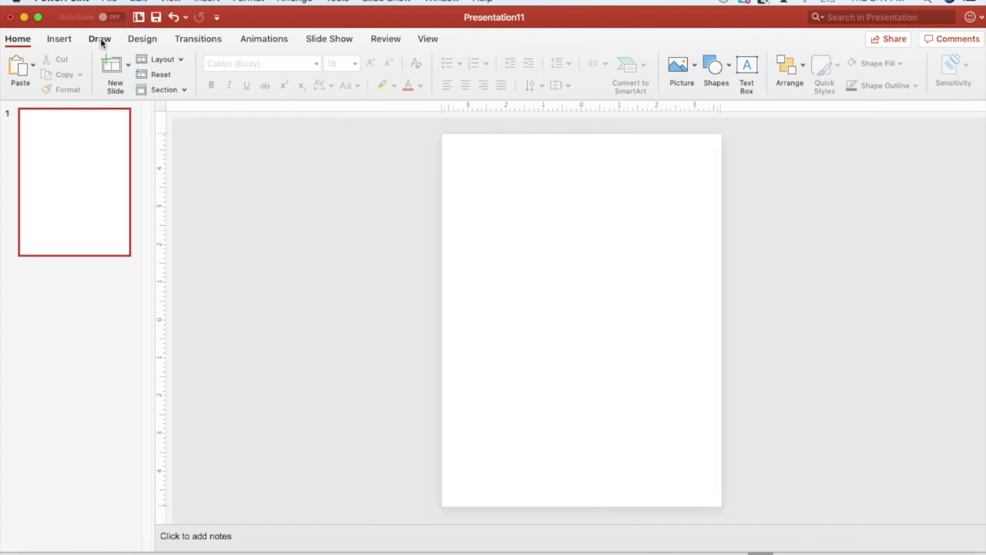
Step: Draw a rectangle about 7.17 inches wide and 9.69 inches high, leaving a narrow margin around the slide's edges
{"action": "left_click", "coordinate": [56, 43]}
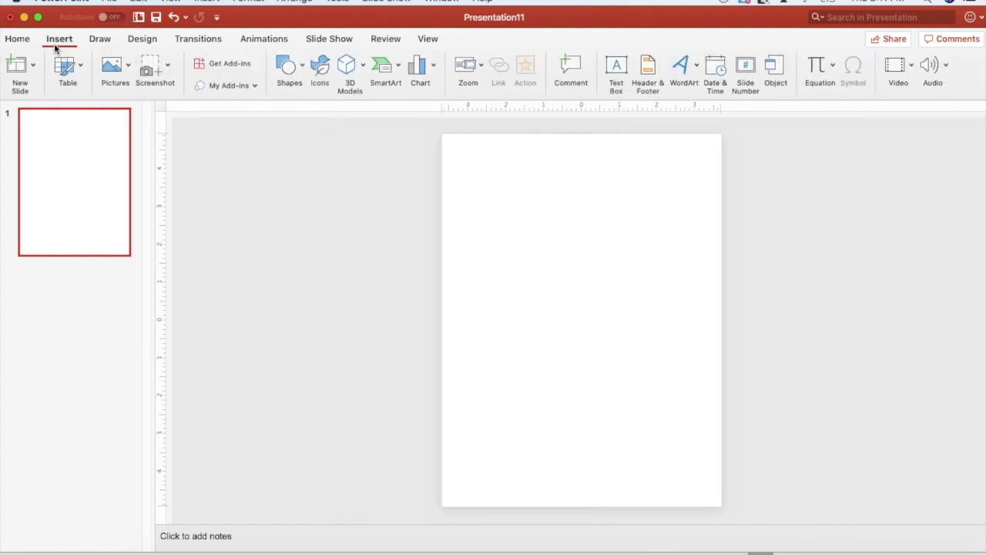
{"action": "left_click", "coordinate": [297, 68]}
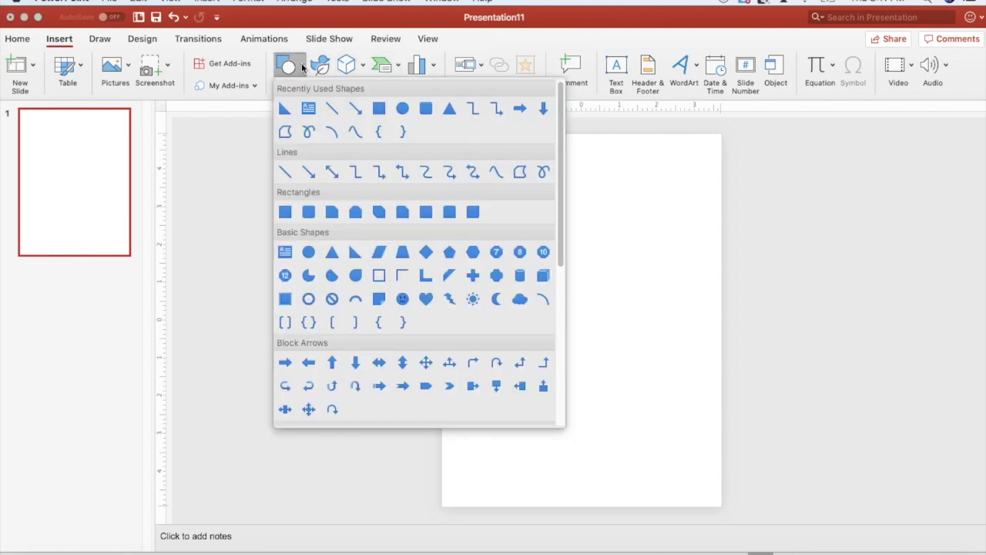
{"action": "left_click", "coordinate": [379, 107]}
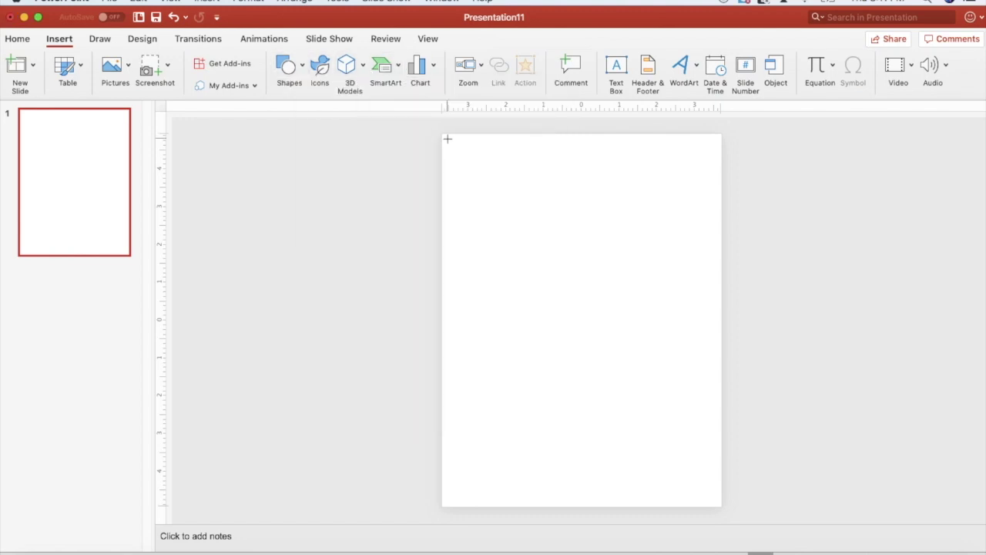
{"action": "left_click_drag", "start_coordinate": [448, 139], "coordinate": [700, 493]}
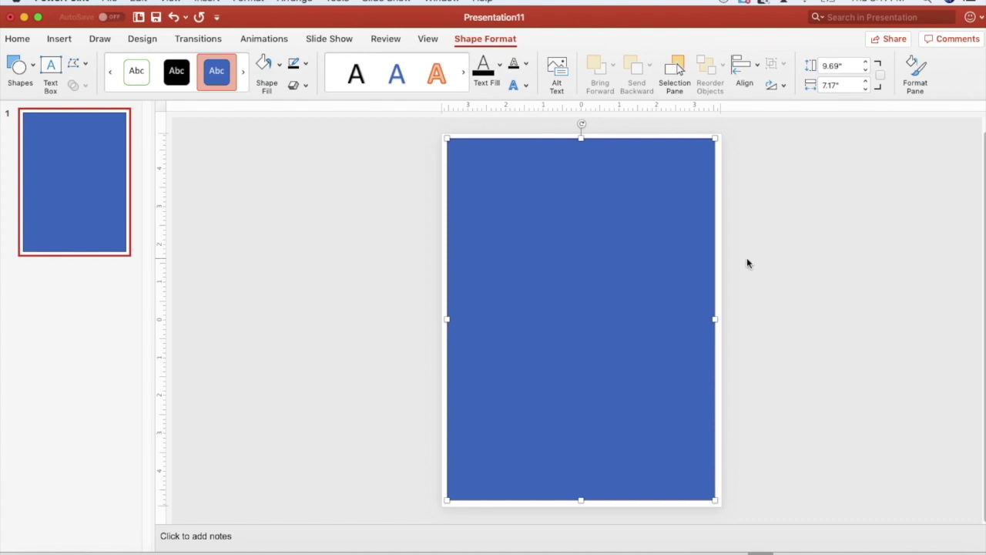
Step: Remove the large rectangle's blue fill and set its outline weight to 3 pt
{"action": "left_click", "coordinate": [262, 62]}
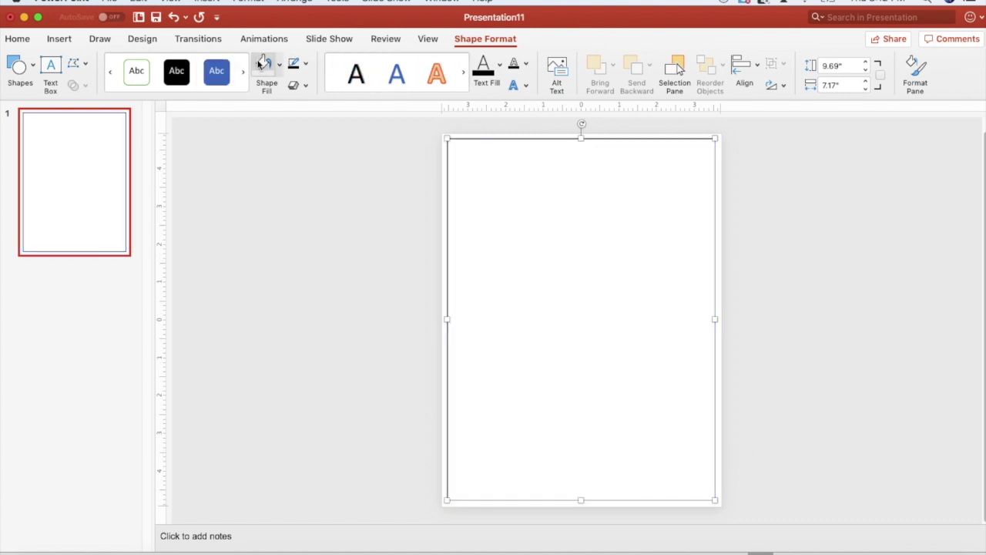
{"action": "left_click", "coordinate": [306, 64]}
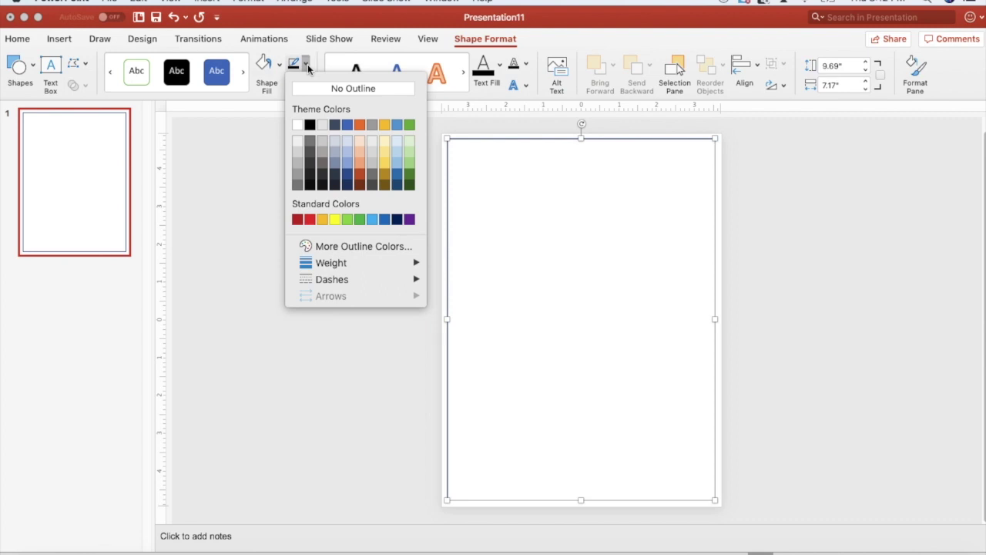
{"action": "mouse_move", "coordinate": [396, 263]}
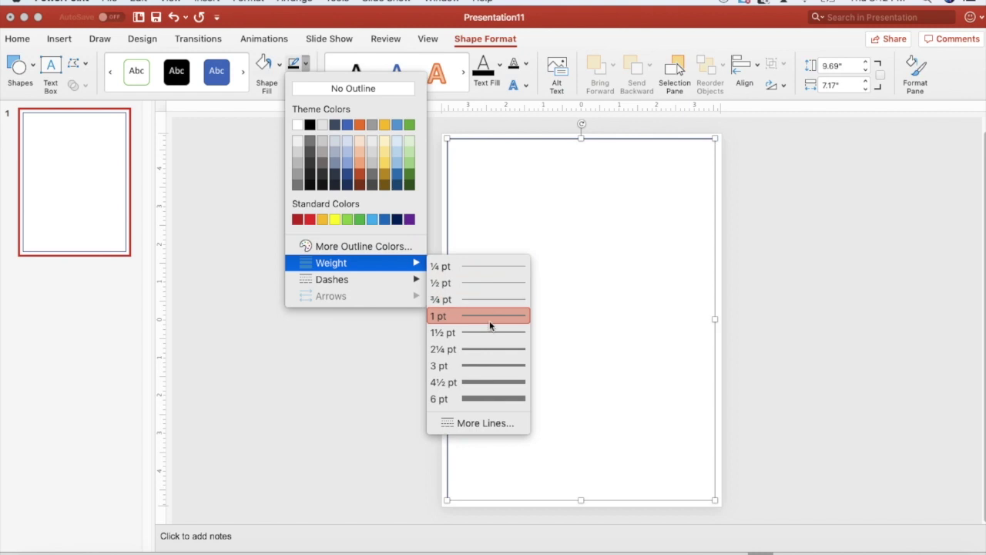
{"action": "left_click", "coordinate": [498, 366]}
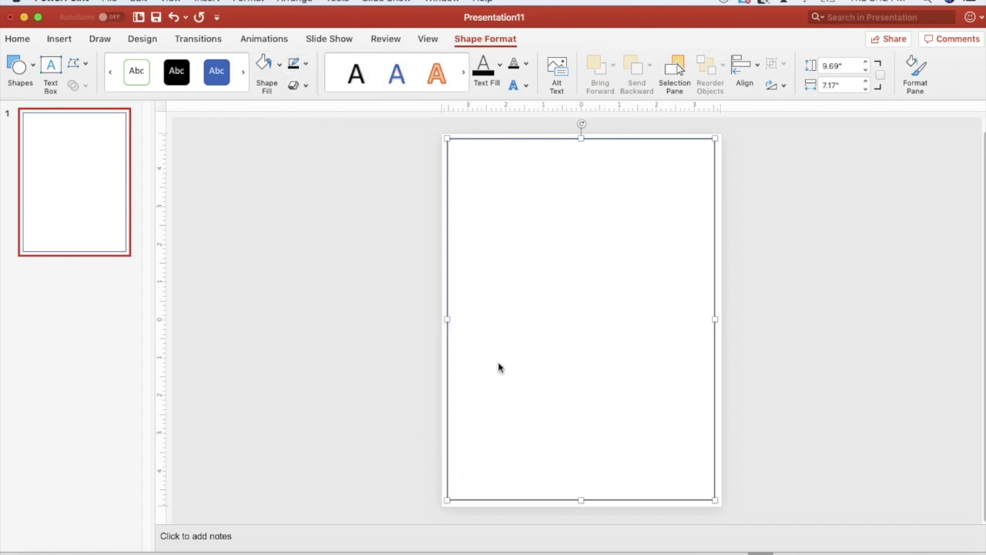
Step: Give the large rectangle's outline the long dash-dot-dot style and deselect the rectangle
{"action": "left_click", "coordinate": [305, 63]}
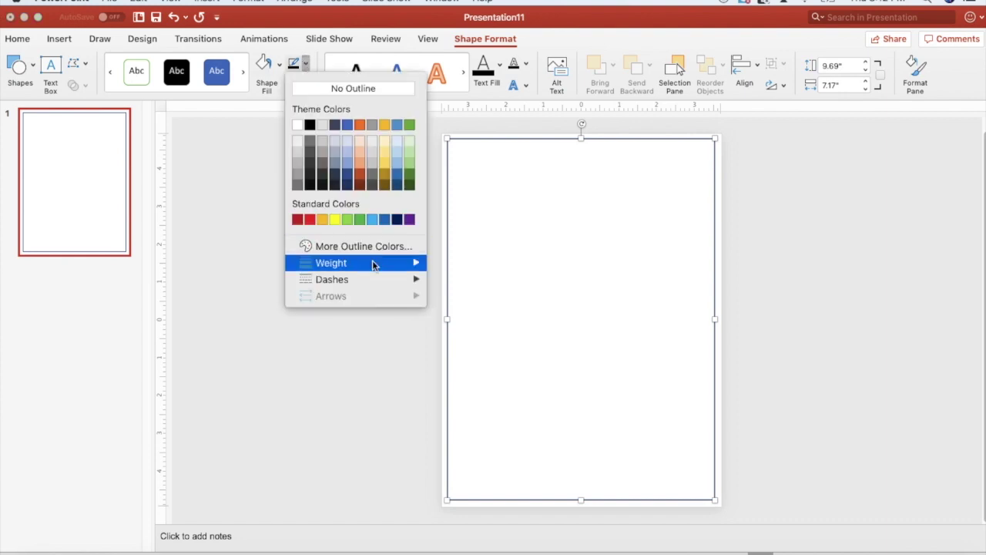
{"action": "mouse_move", "coordinate": [366, 286]}
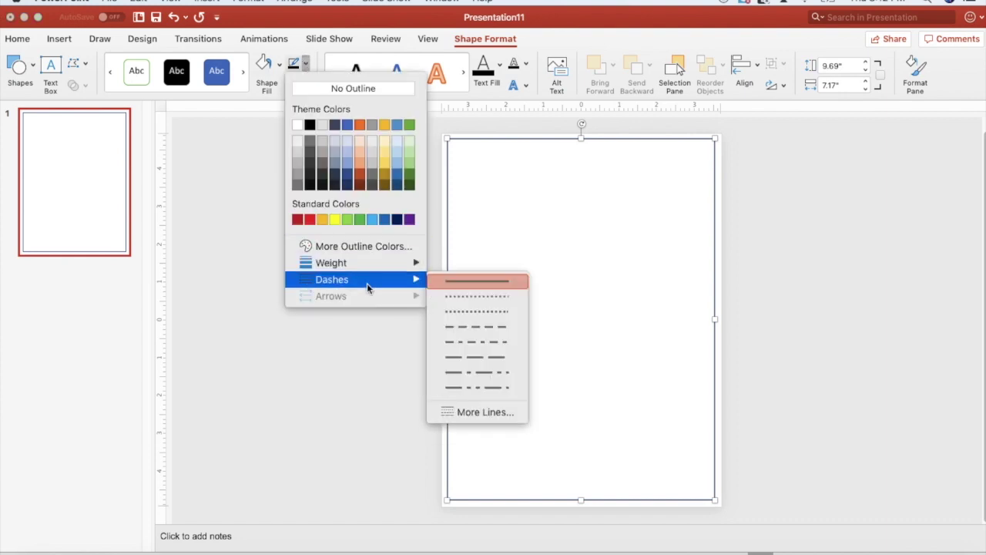
{"action": "left_click", "coordinate": [477, 373]}
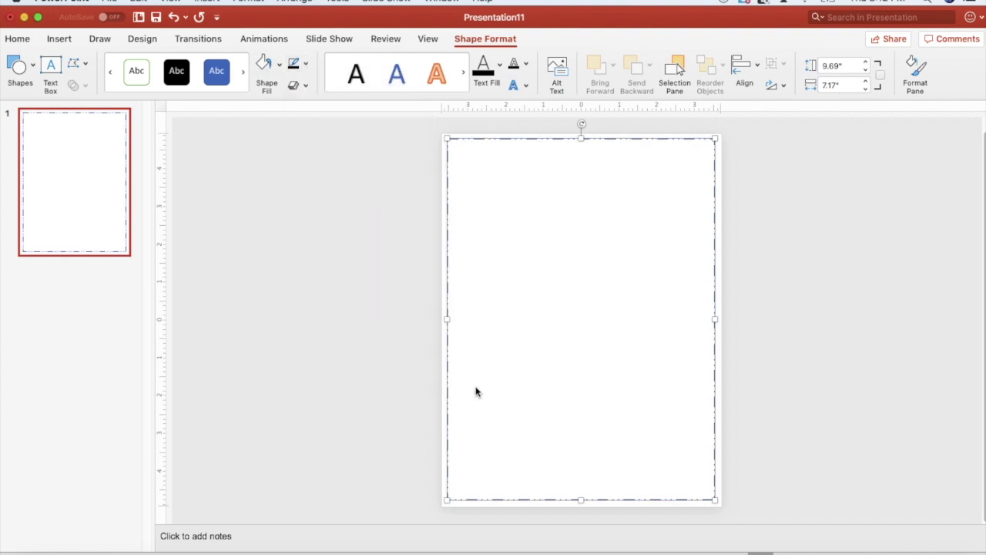
{"action": "left_click", "coordinate": [370, 379]}
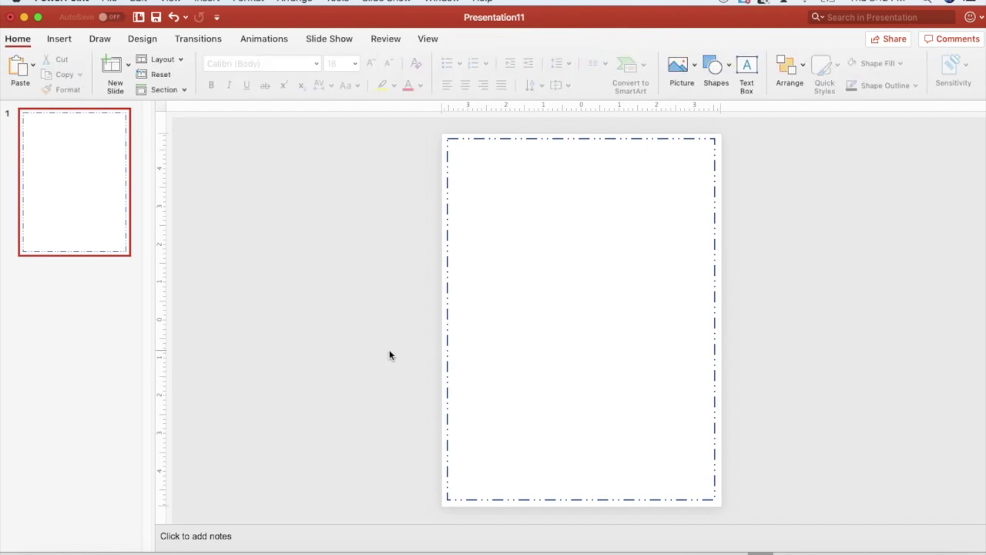
Step: Draw a second rectangle about 6.85 inches wide and 9.35 inches high just inside the dashed border
{"action": "left_click", "coordinate": [445, 300]}
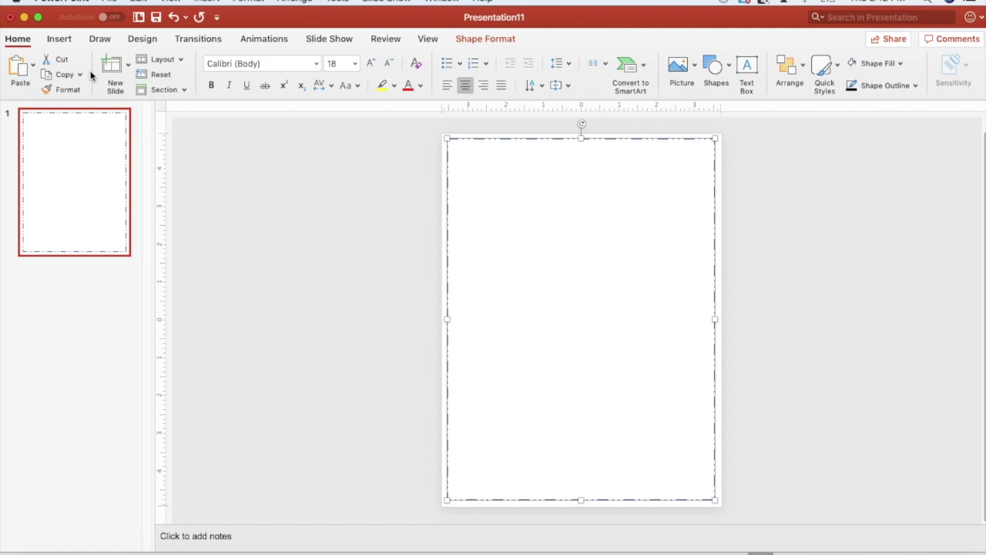
{"action": "left_click", "coordinate": [60, 40]}
{"action": "left_click", "coordinate": [287, 66]}
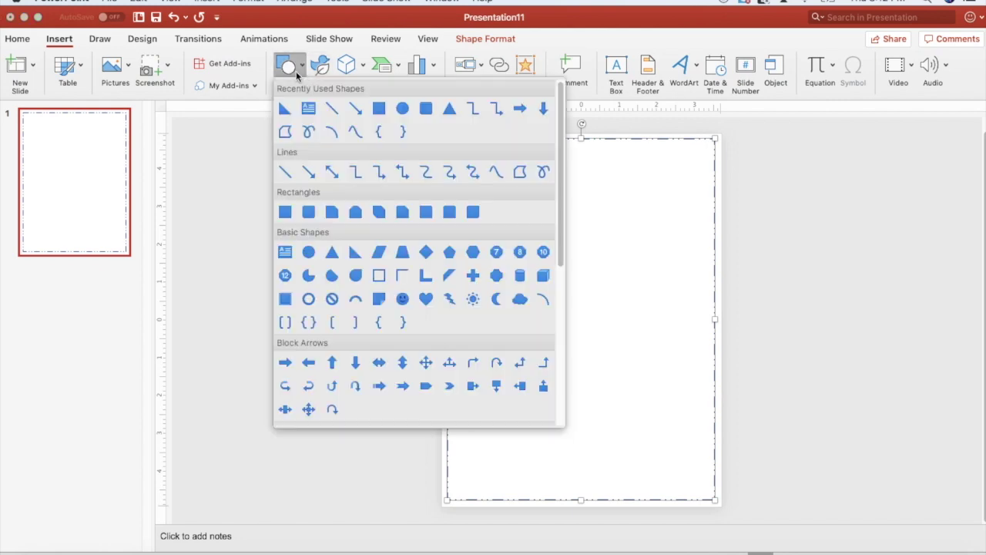
{"action": "left_click", "coordinate": [375, 112]}
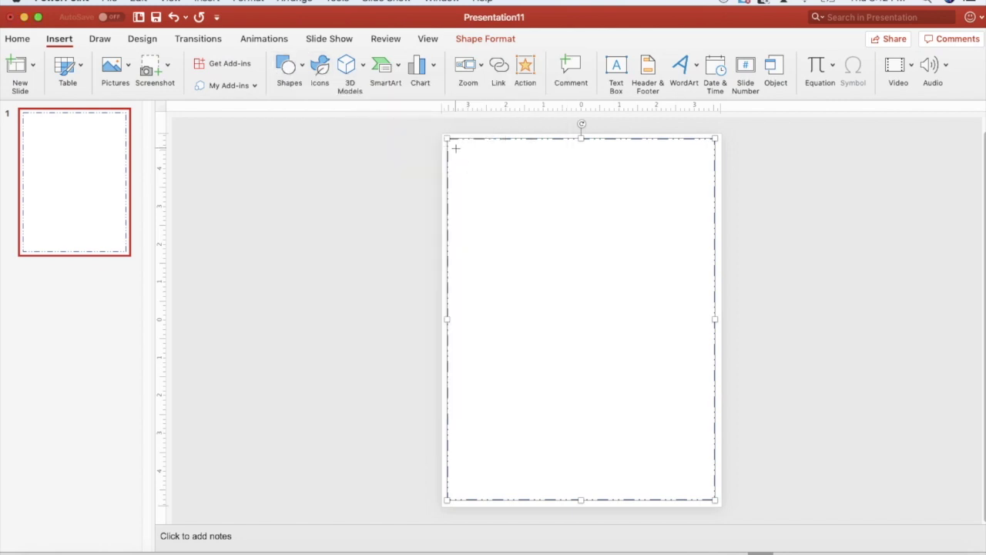
{"action": "left_click_drag", "start_coordinate": [455, 146], "coordinate": [710, 495]}
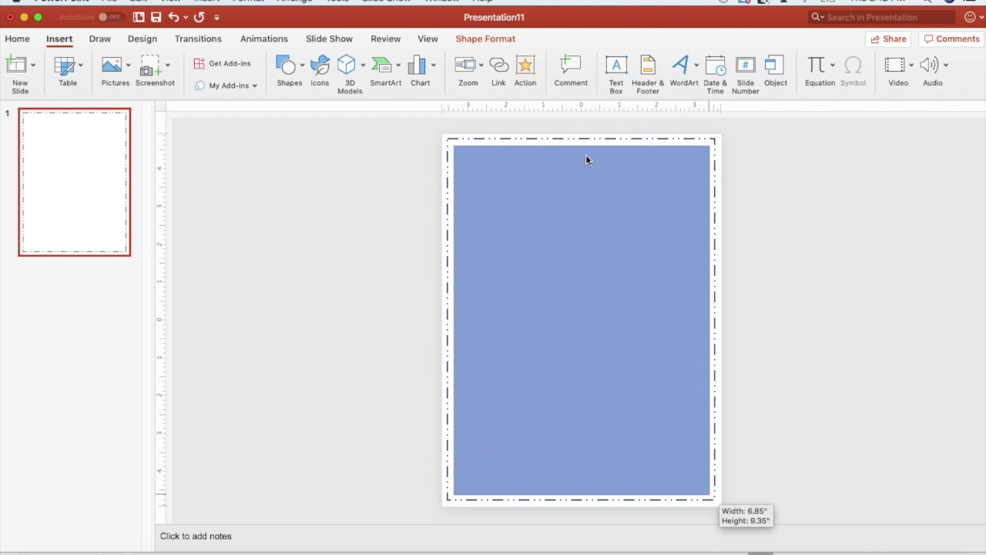
Step: Adjust the inner rectangle's top, left and right edges so that it measures about 6.94 inches wide and 9.48 inches high
{"action": "left_click_drag", "start_coordinate": [581, 144], "coordinate": [581, 140]}
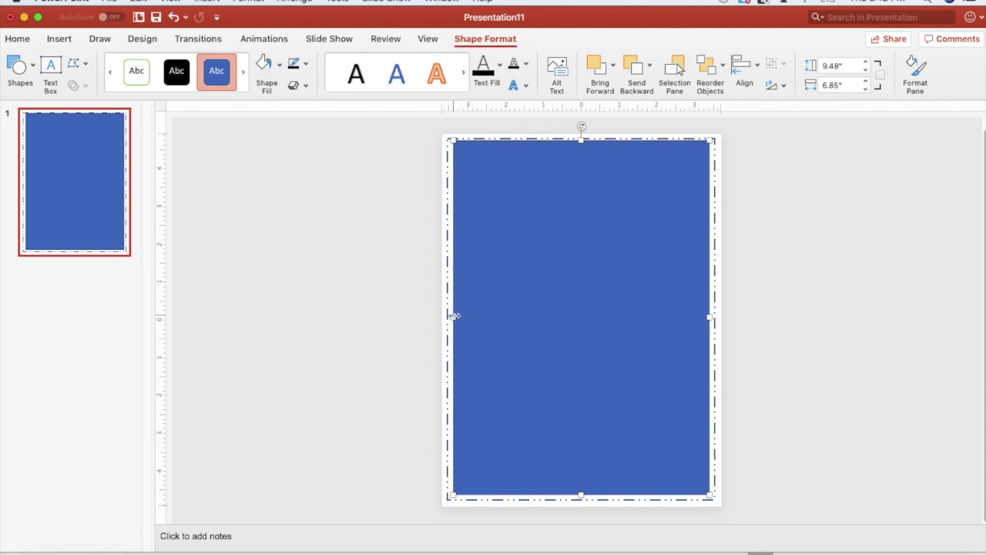
{"action": "left_click_drag", "start_coordinate": [453, 316], "coordinate": [453, 318]}
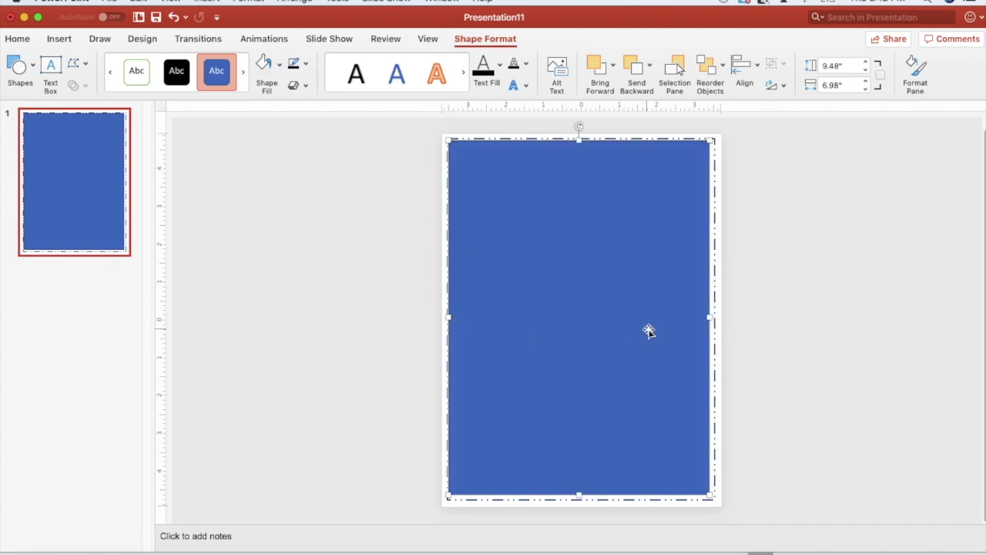
{"action": "left_click_drag", "start_coordinate": [709, 317], "coordinate": [707, 317]}
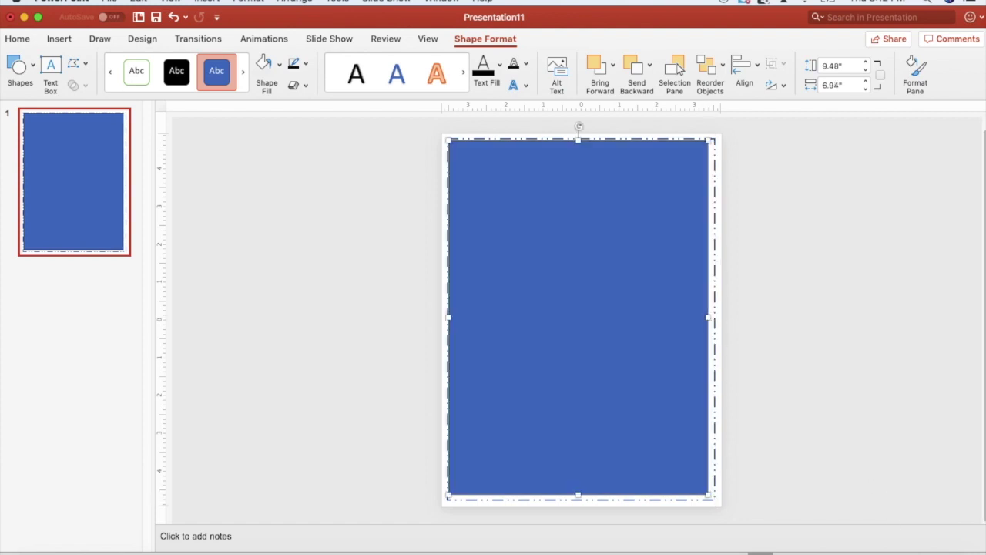
Step: Adjust the inner rectangle's left and right edges to even the gaps to the dashed border, about 6.94 inches wide
{"action": "scroll", "coordinate": [581, 334], "scroll_direction": "up", "scroll_amount": 5}
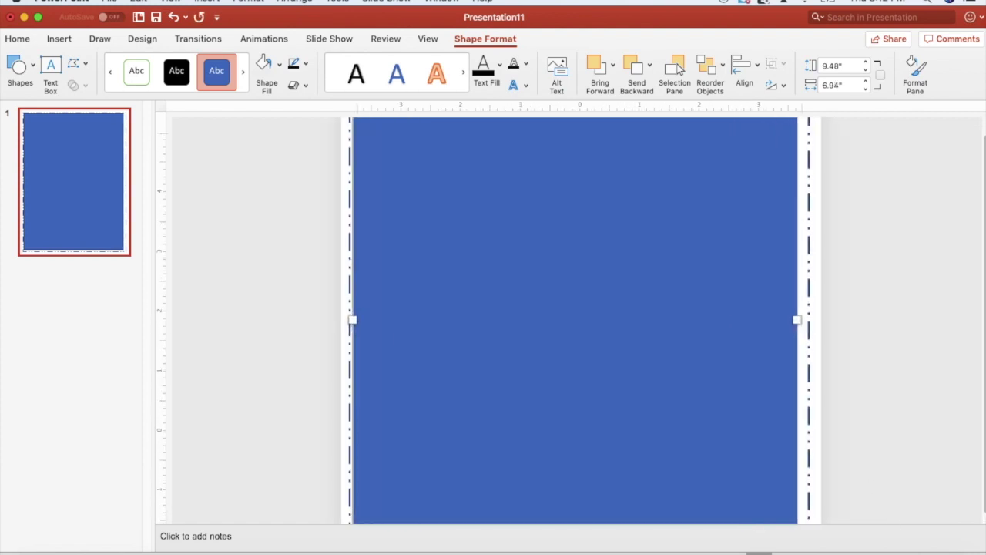
{"action": "scroll", "coordinate": [580, 334], "scroll_direction": "up", "scroll_amount": 2}
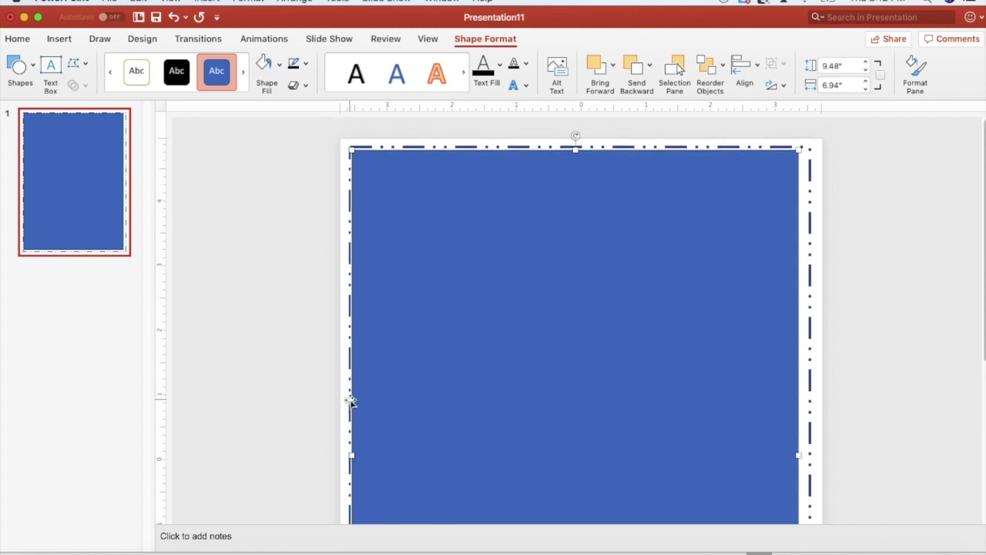
{"action": "left_click_drag", "start_coordinate": [350, 456], "coordinate": [358, 452]}
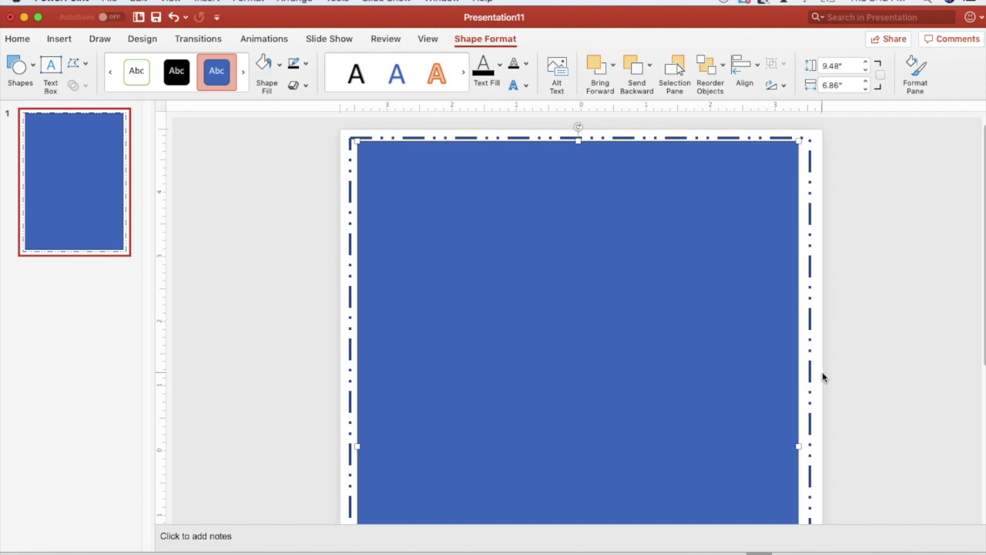
{"action": "left_click_drag", "start_coordinate": [800, 448], "coordinate": [803, 453]}
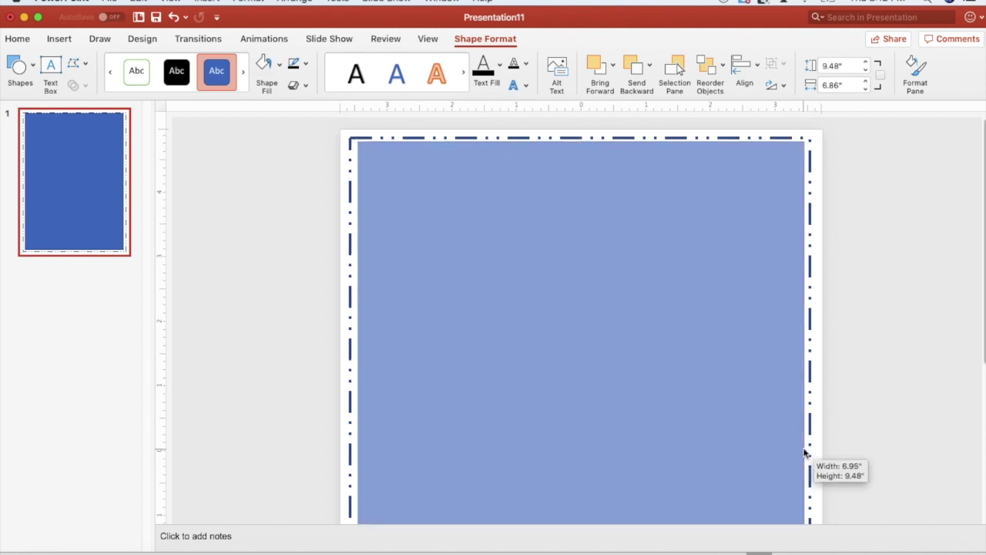
{"action": "left_click_drag", "start_coordinate": [805, 453], "coordinate": [805, 454]}
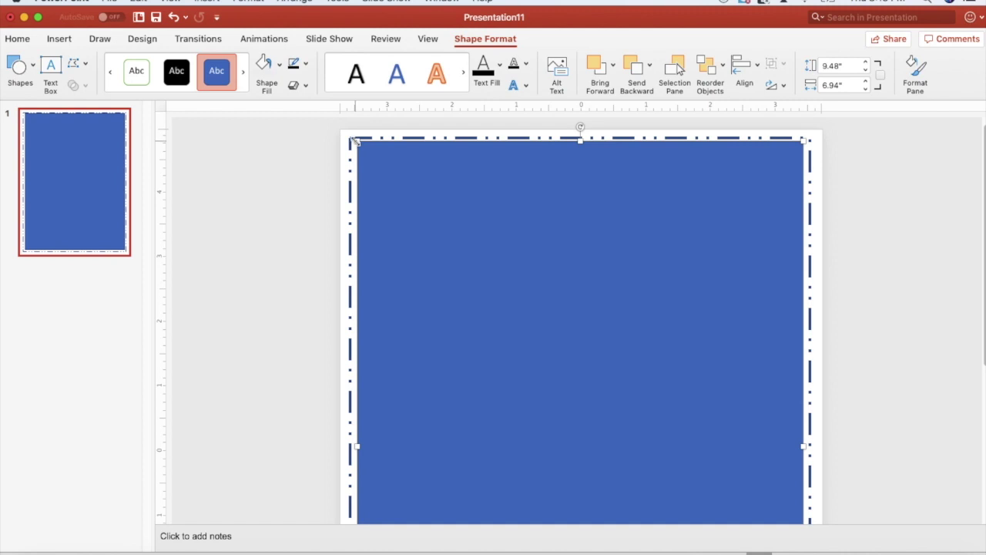
Step: Give the inner rectangle a standard red fill and a matching red outline, and deselect it
{"action": "left_click", "coordinate": [278, 62]}
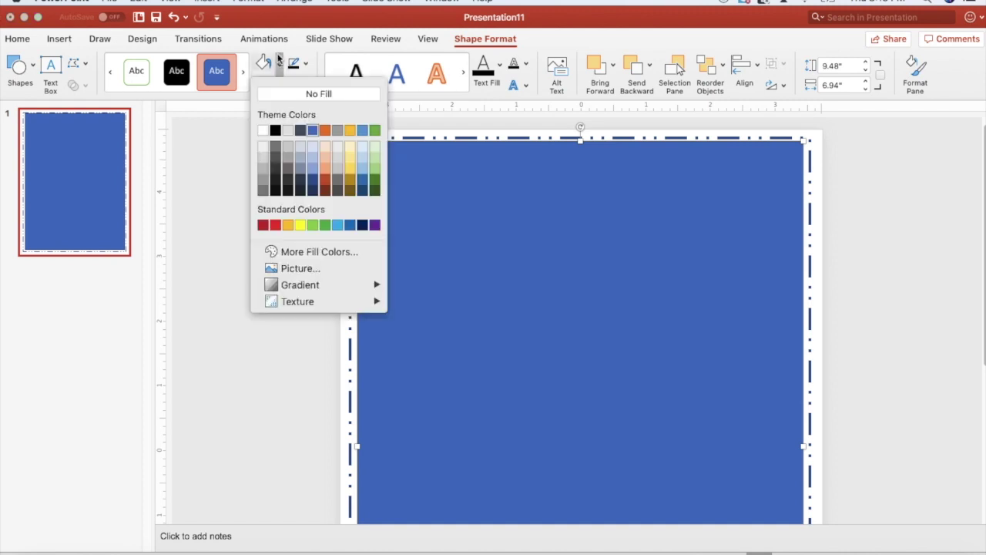
{"action": "left_click", "coordinate": [275, 224]}
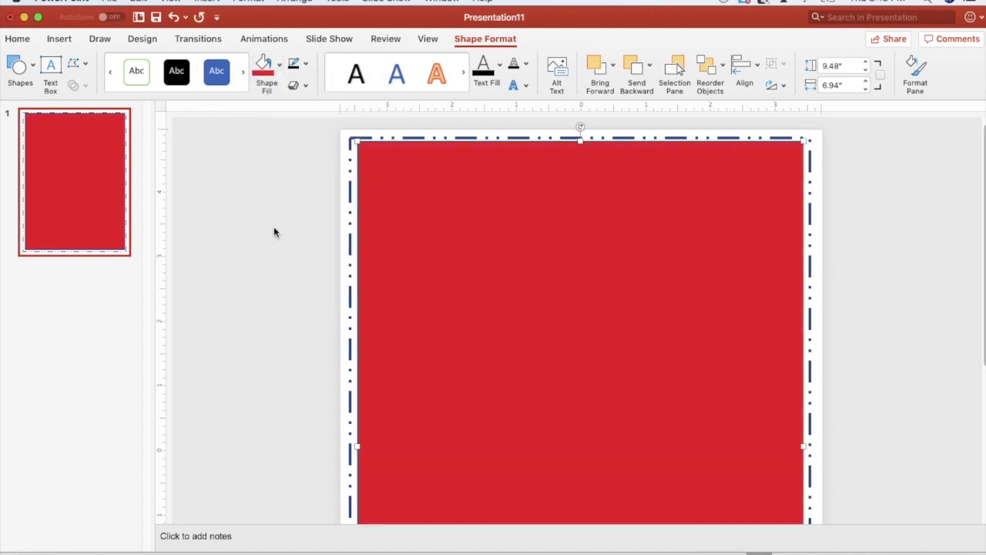
{"action": "left_click", "coordinate": [305, 63]}
{"action": "left_click", "coordinate": [311, 218]}
{"action": "left_click", "coordinate": [311, 221]}
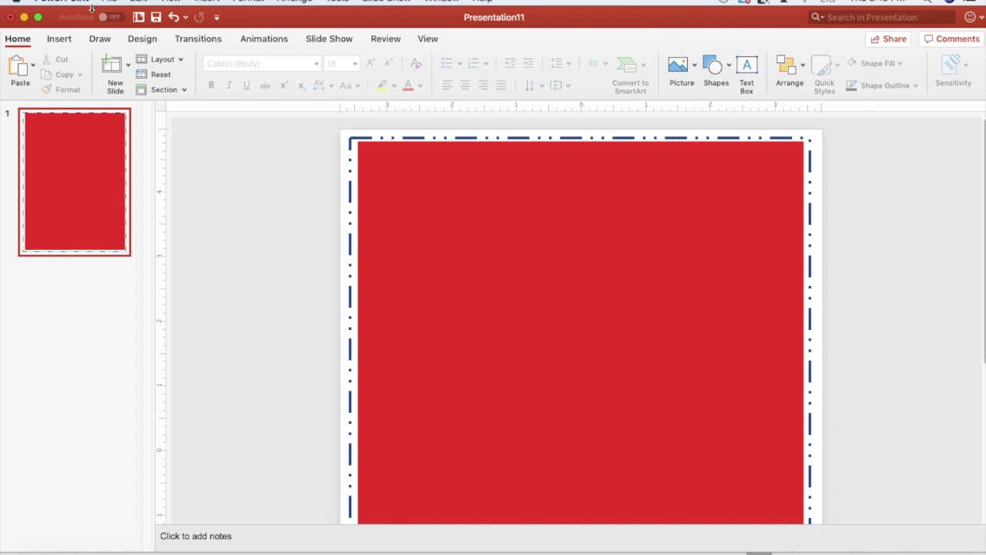
Step: Draw a rounded rectangle about 6.65 inches wide and 9.19 inches high just inside the red rectangle
{"action": "left_click", "coordinate": [60, 39]}
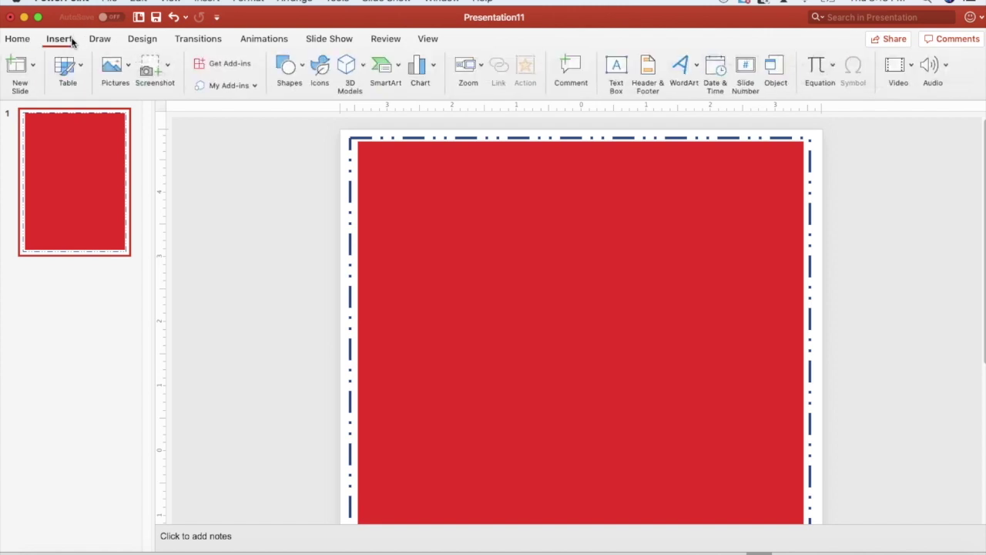
{"action": "left_click", "coordinate": [285, 65]}
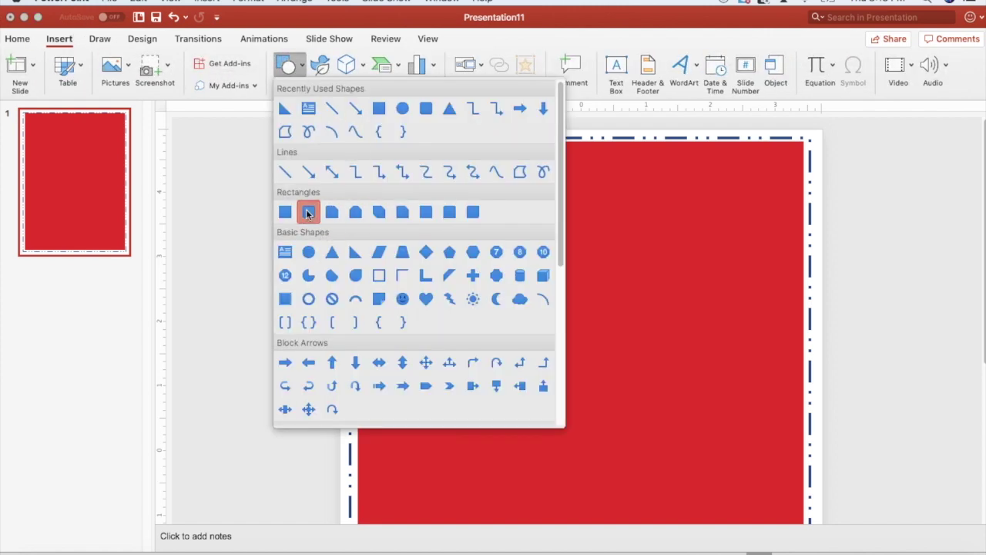
{"action": "left_click", "coordinate": [308, 212]}
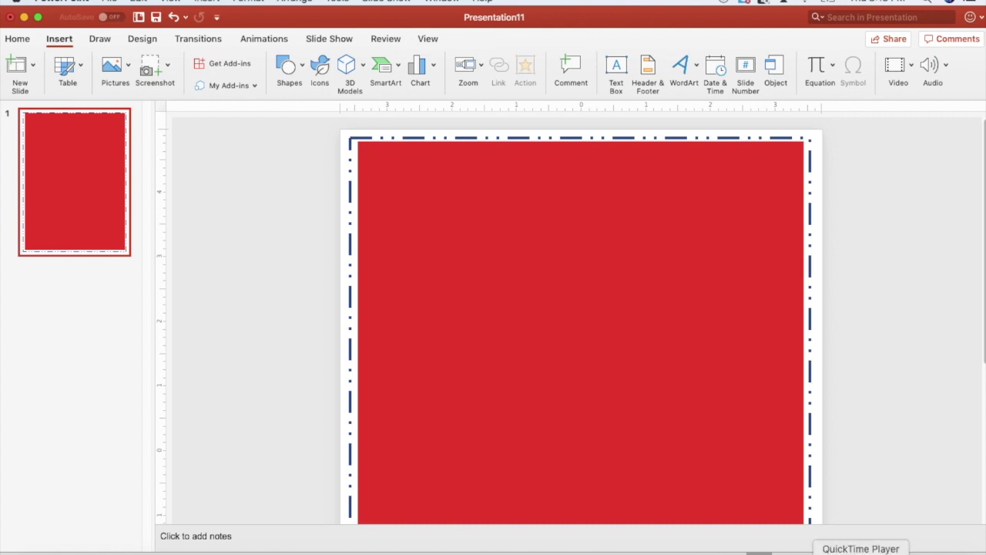
{"action": "key", "text": "super+z"}
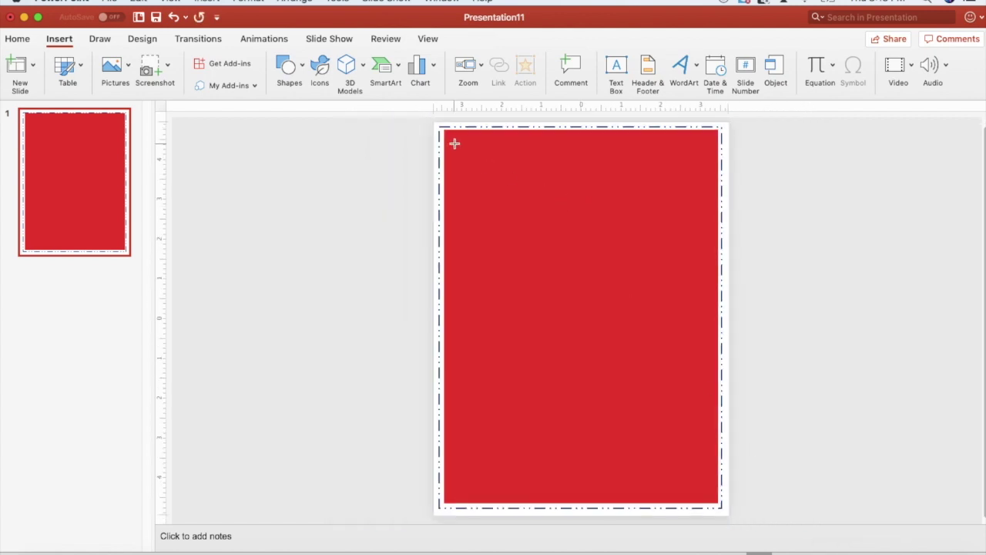
{"action": "left_click_drag", "start_coordinate": [449, 135], "coordinate": [711, 495]}
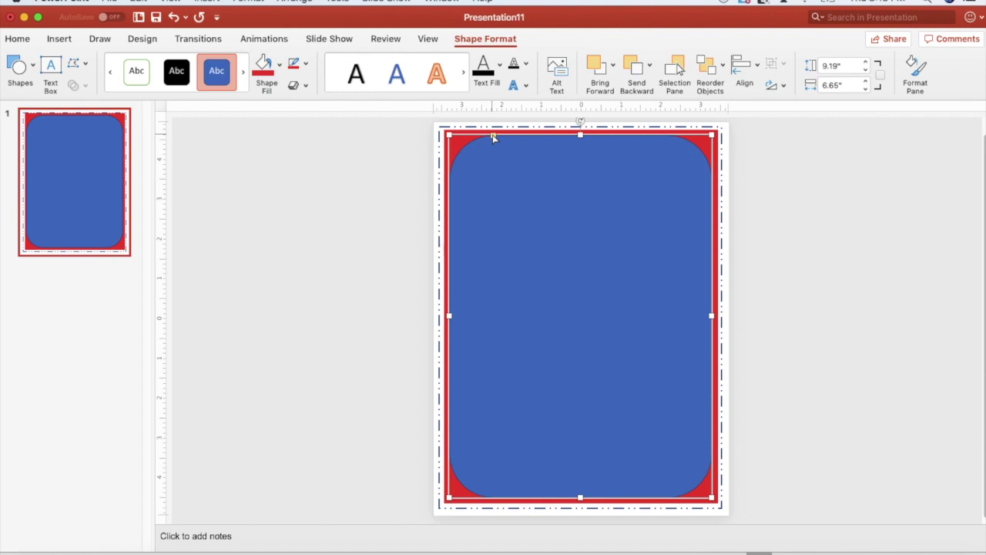
Step: Reduce the rounded rectangle's corner radius until the corners are only slightly rounded, and deselect the shape
{"action": "left_click_drag", "start_coordinate": [494, 137], "coordinate": [470, 137]}
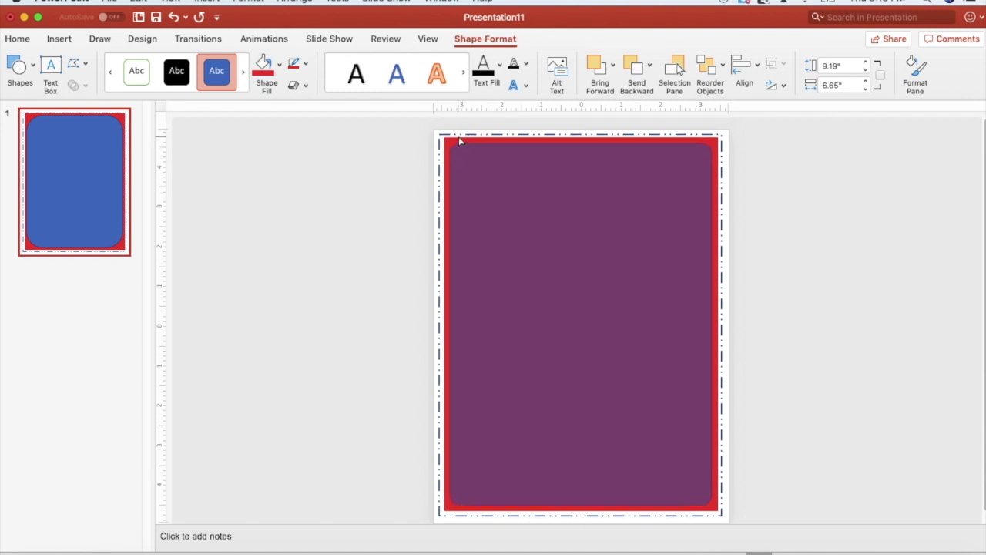
{"action": "left_click_drag", "start_coordinate": [454, 139], "coordinate": [449, 136]}
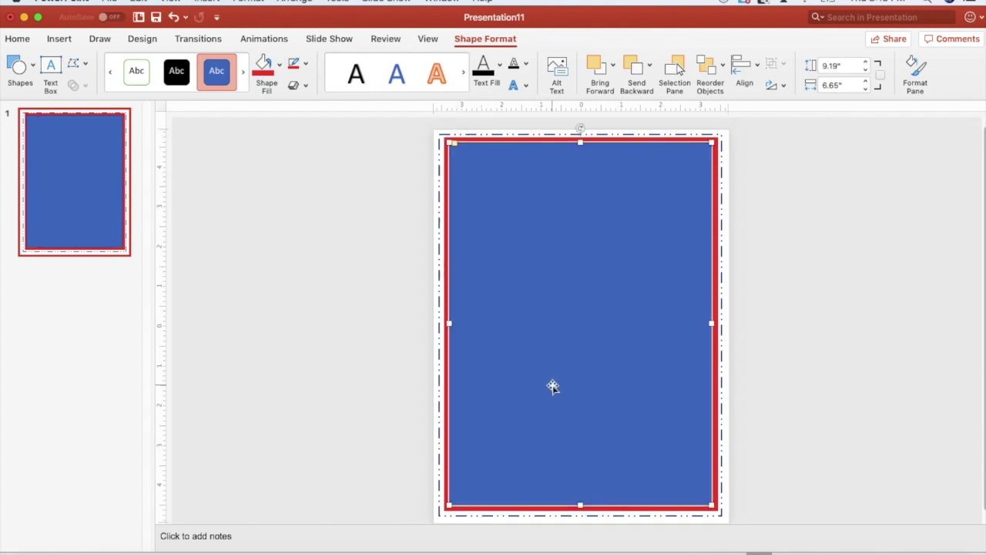
{"action": "left_click", "coordinate": [765, 419]}
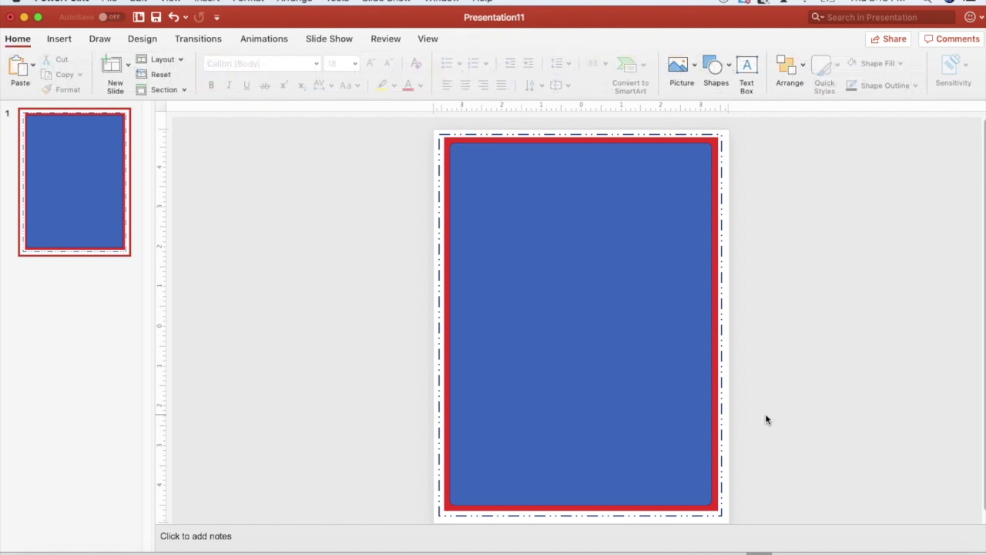
Step: Change the rounded rectangle's fill and outline to white so that the red rectangle forms a frame
{"action": "left_click", "coordinate": [563, 331]}
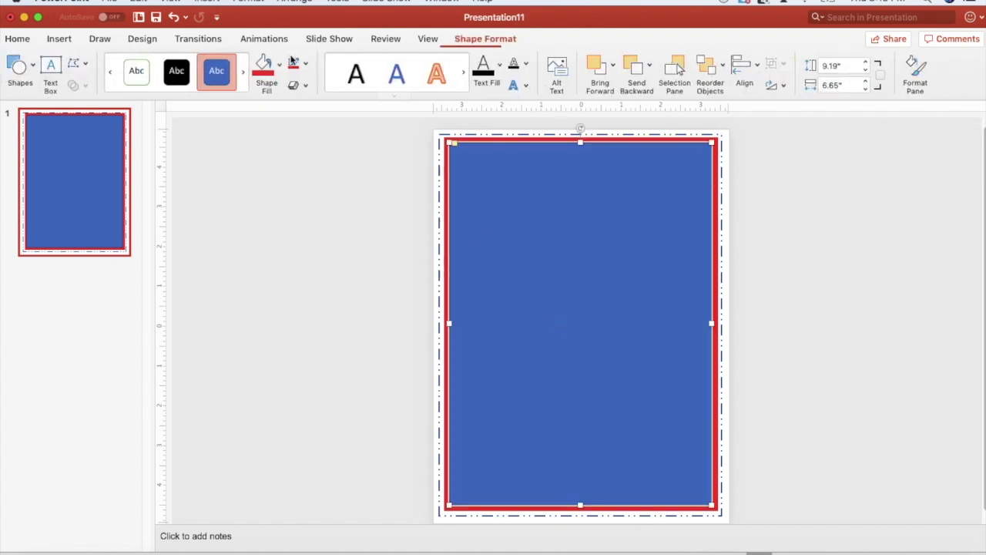
{"action": "left_click", "coordinate": [279, 65]}
{"action": "left_click", "coordinate": [264, 65]}
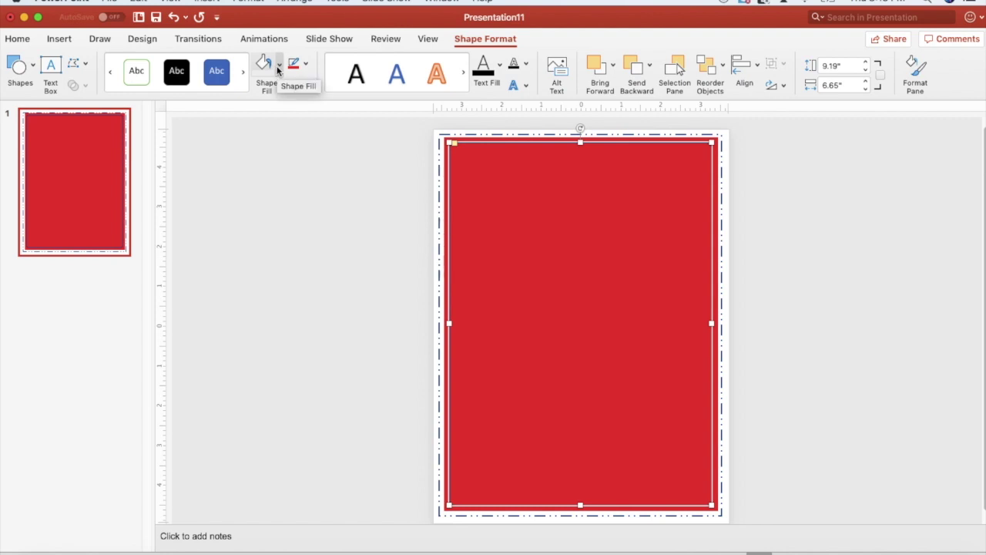
{"action": "left_click", "coordinate": [279, 66]}
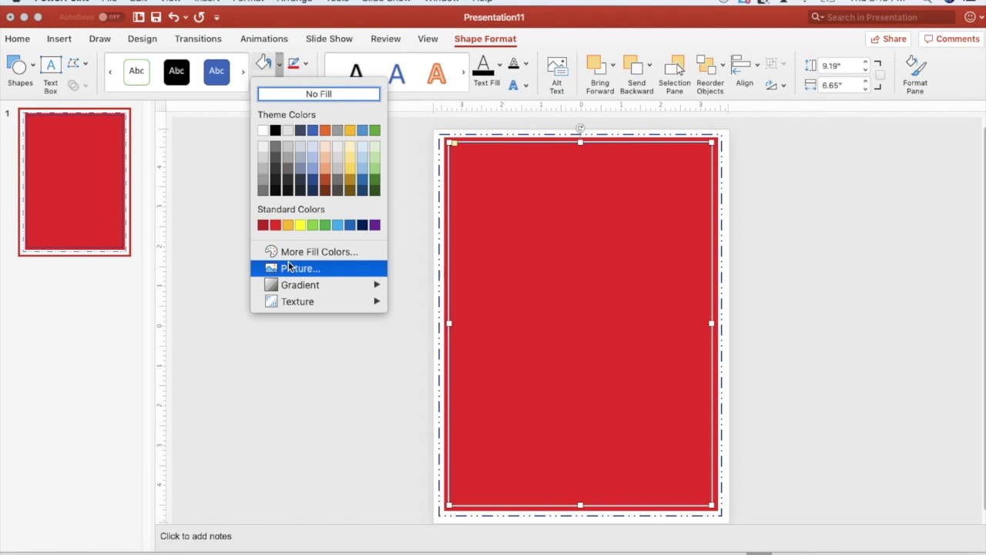
{"action": "left_click", "coordinate": [263, 130]}
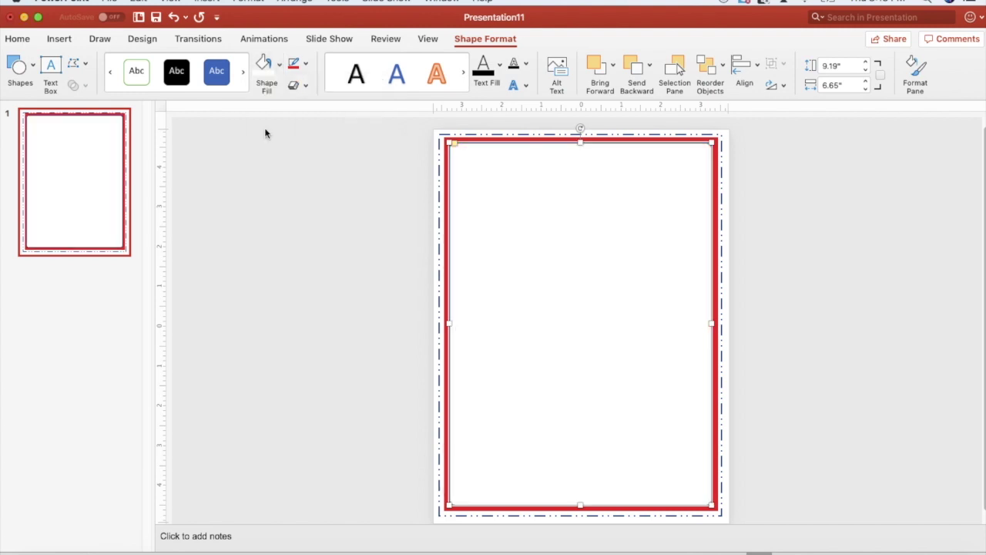
{"action": "left_click", "coordinate": [305, 63]}
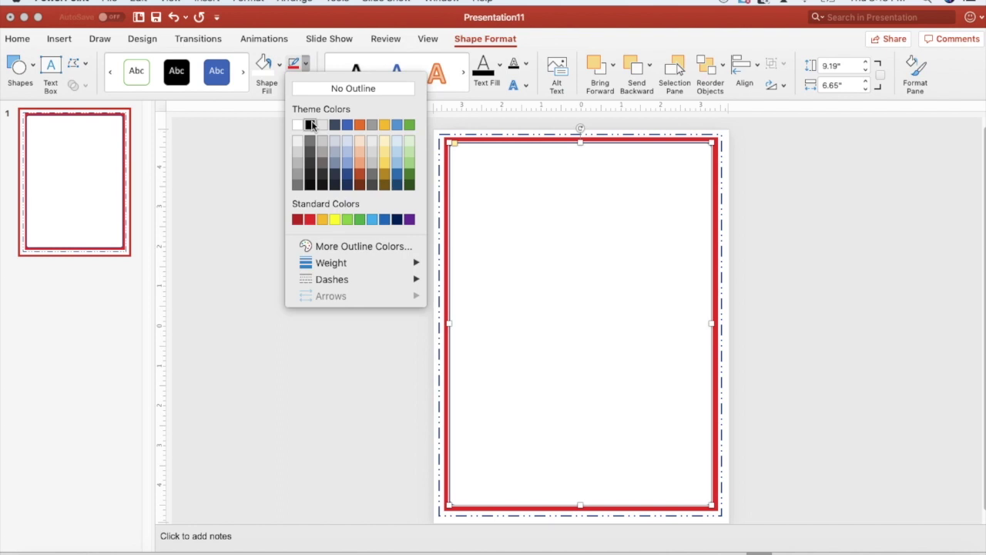
{"action": "left_click", "coordinate": [300, 126]}
{"action": "left_click", "coordinate": [297, 127]}
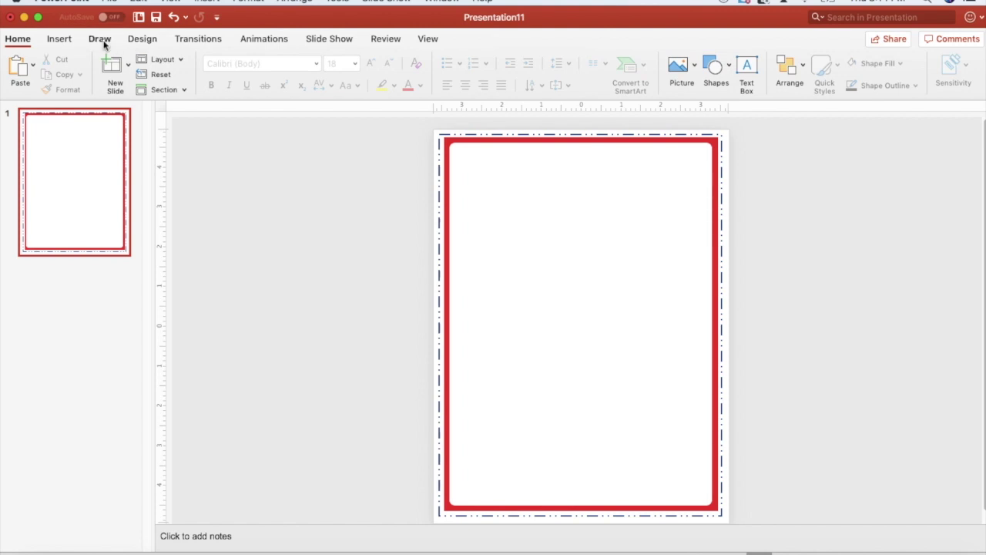
{"action": "left_click", "coordinate": [162, 61]}
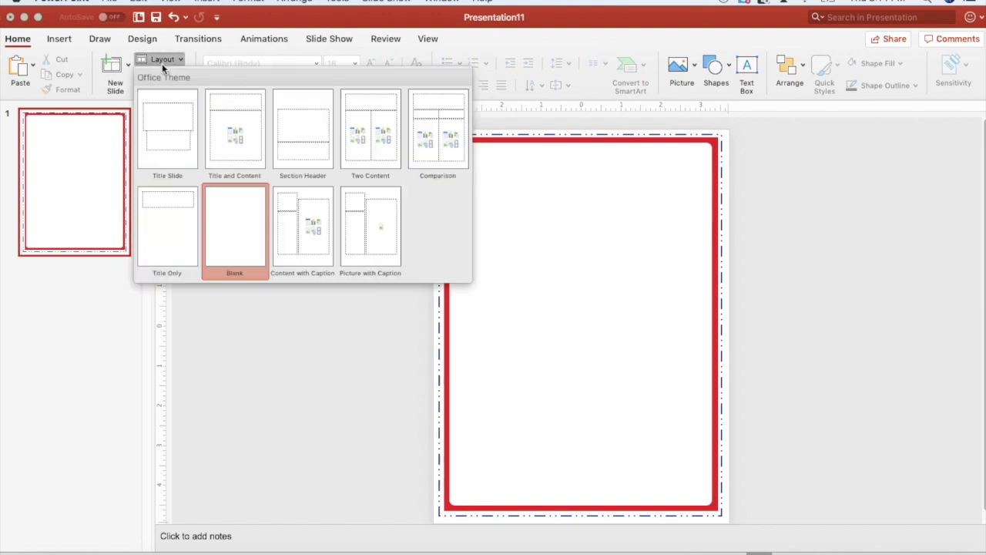
{"action": "left_click", "coordinate": [278, 332]}
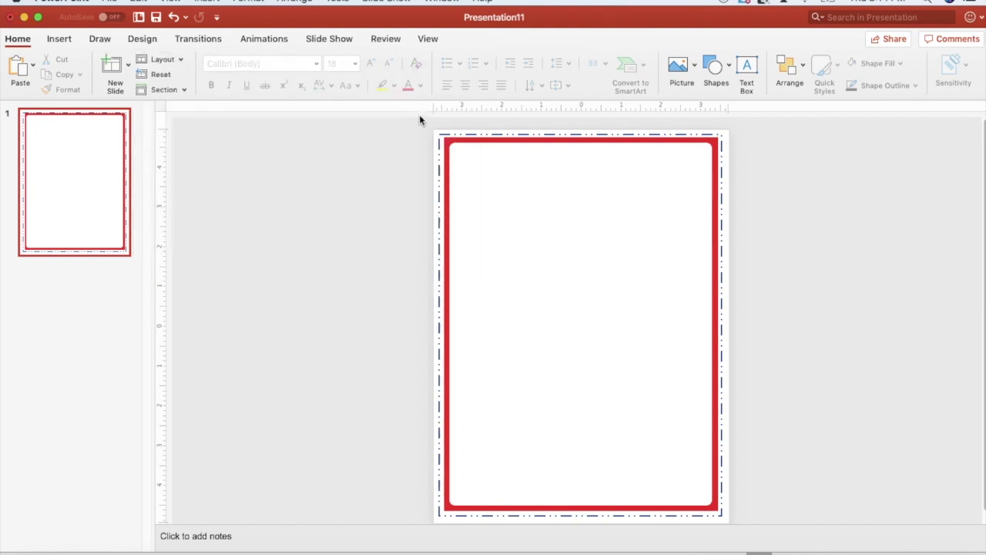
{"action": "left_click", "coordinate": [141, 42]}
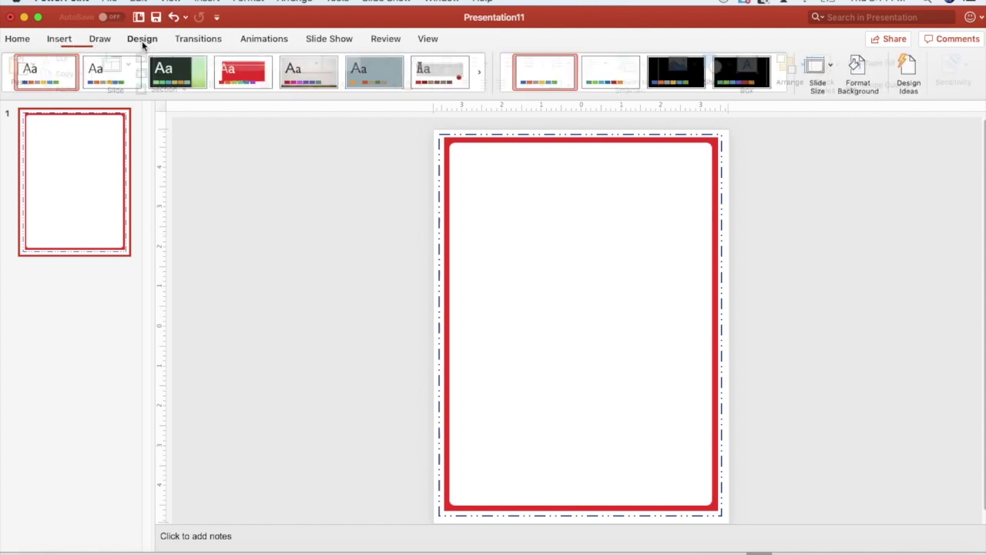
{"action": "left_click", "coordinate": [9, 43]}
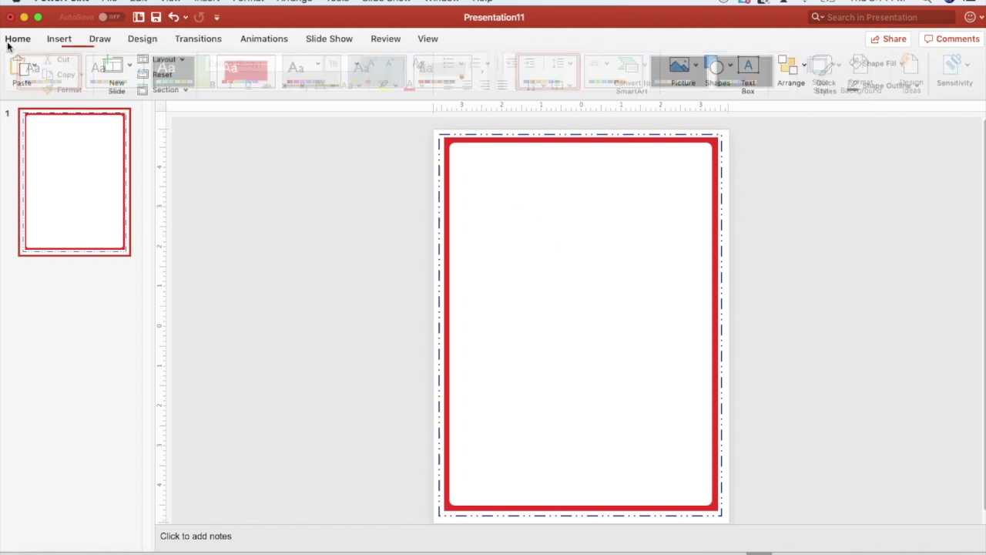
Step: Fill the white rounded rectangle with a linear gradient running from white on its left side to gray on its right side
{"action": "left_click", "coordinate": [562, 235]}
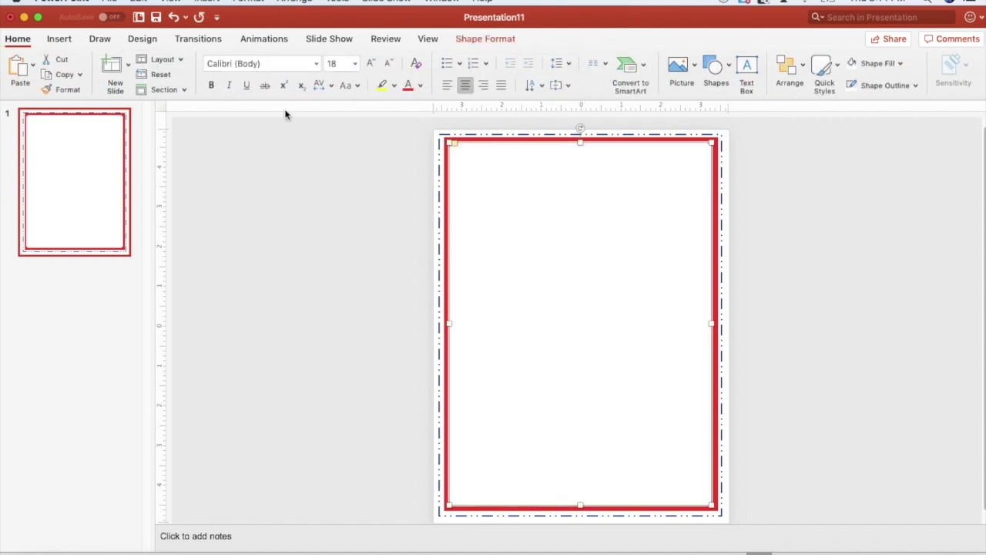
{"action": "left_click", "coordinate": [480, 38]}
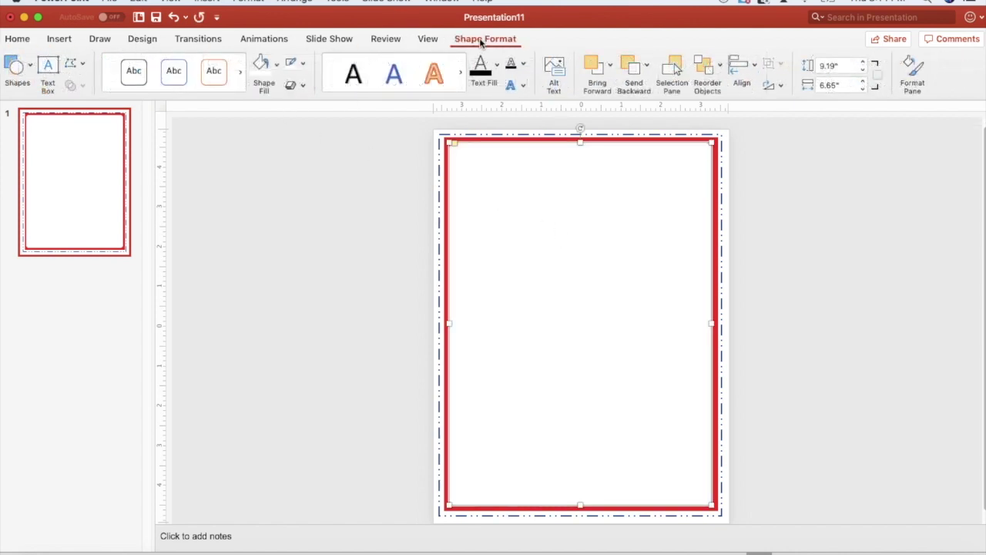
{"action": "left_click", "coordinate": [479, 38]}
{"action": "left_click", "coordinate": [470, 42]}
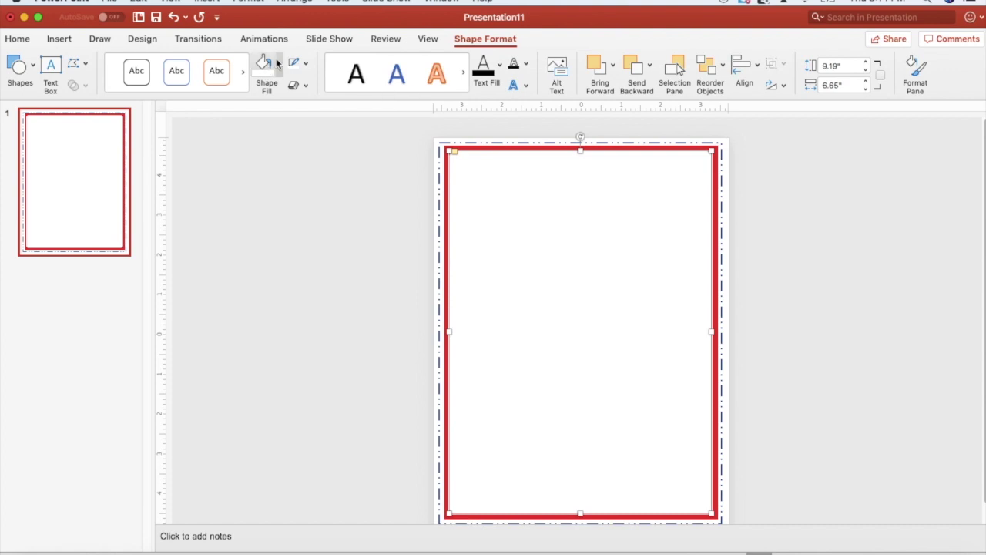
{"action": "left_click", "coordinate": [277, 63]}
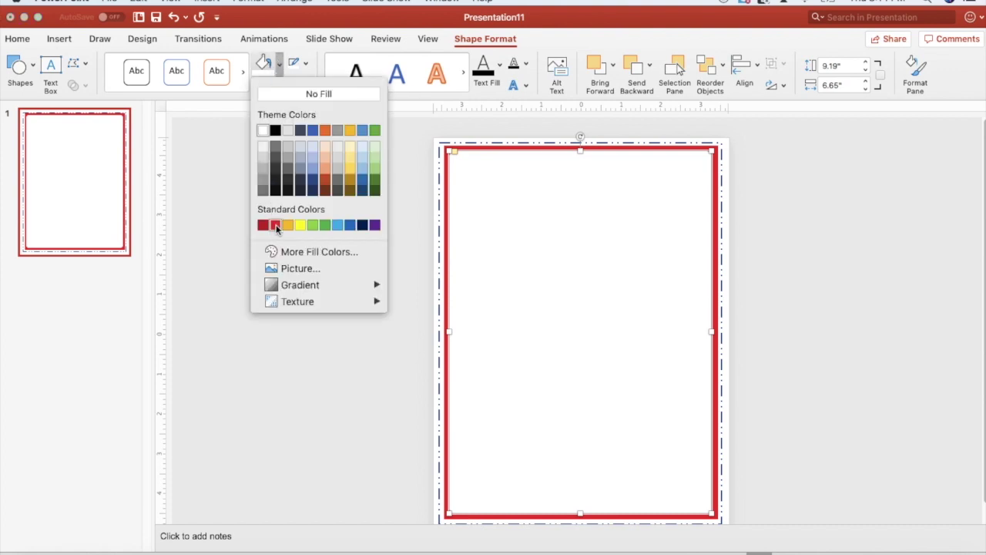
{"action": "mouse_move", "coordinate": [320, 291]}
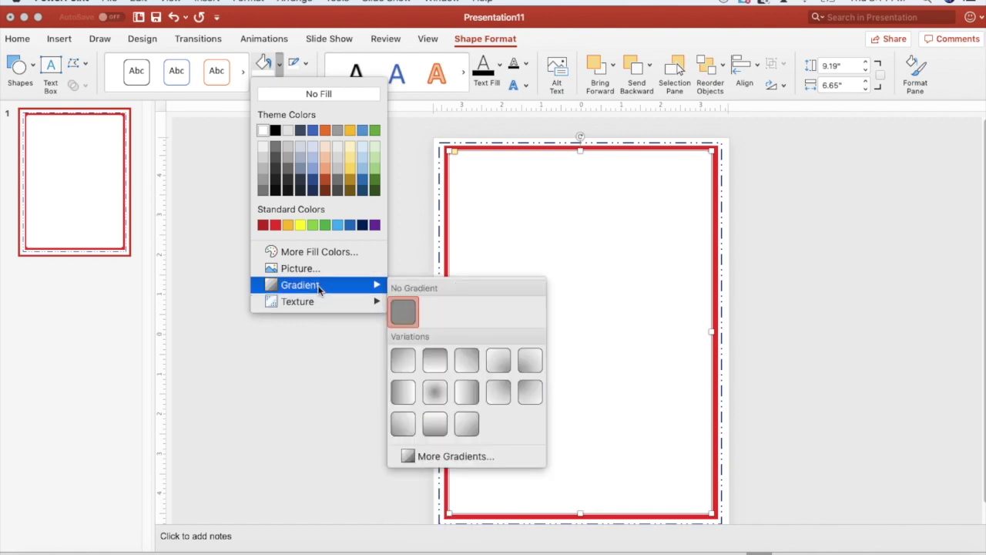
{"action": "left_click", "coordinate": [466, 392]}
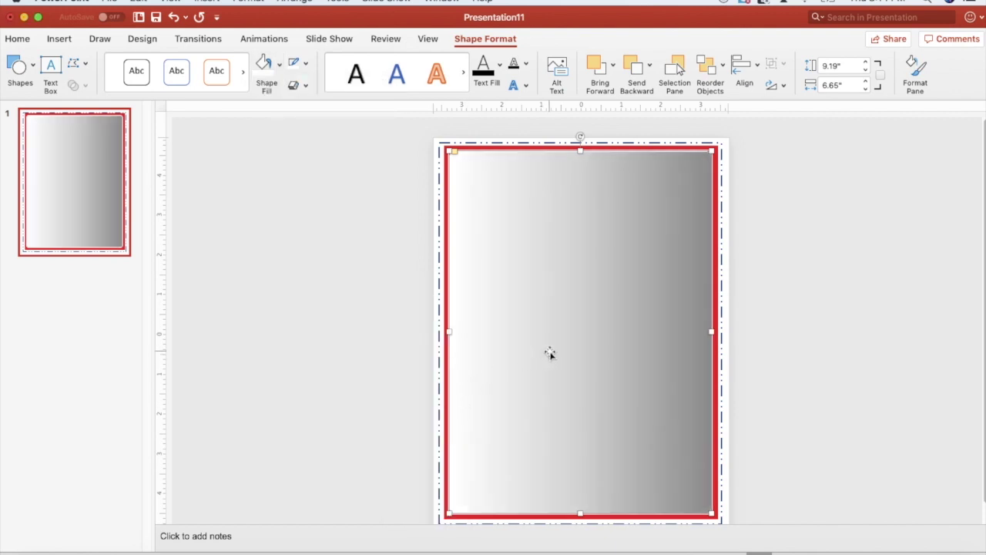
Step: Fill the rounded rectangle with the first preset texture, a tan woven pattern, and deselect the shape
{"action": "left_click", "coordinate": [280, 66]}
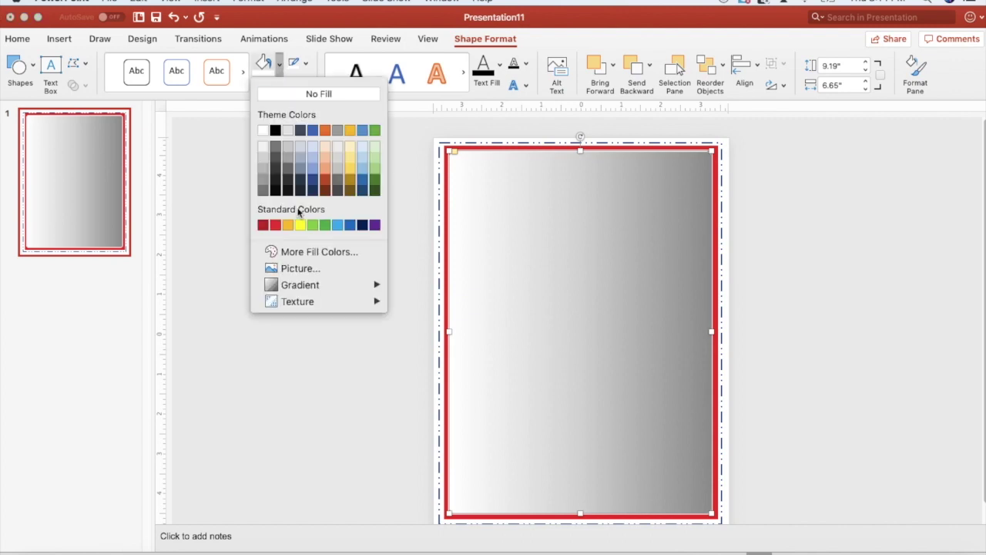
{"action": "mouse_move", "coordinate": [319, 288]}
{"action": "mouse_move", "coordinate": [297, 301]}
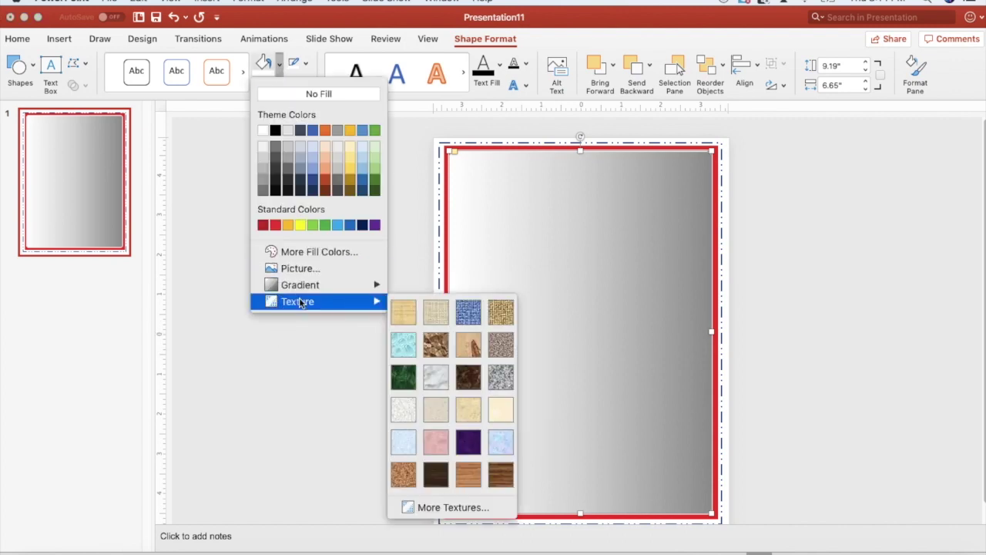
{"action": "left_click", "coordinate": [399, 315]}
{"action": "left_click", "coordinate": [360, 308]}
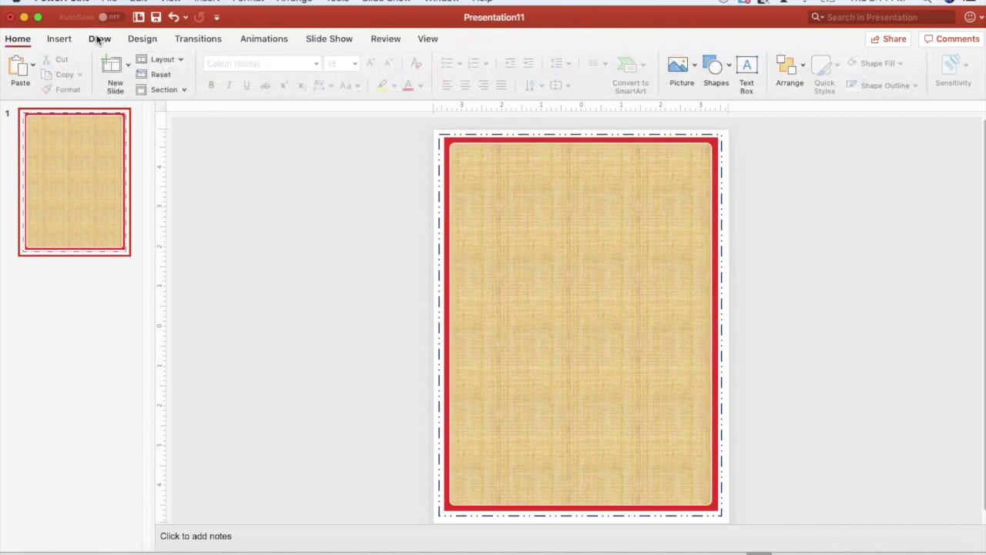
Step: Try blue-gray and light orange fills on the red frame rectangle, and settle on a light green fill
{"action": "left_click", "coordinate": [491, 139]}
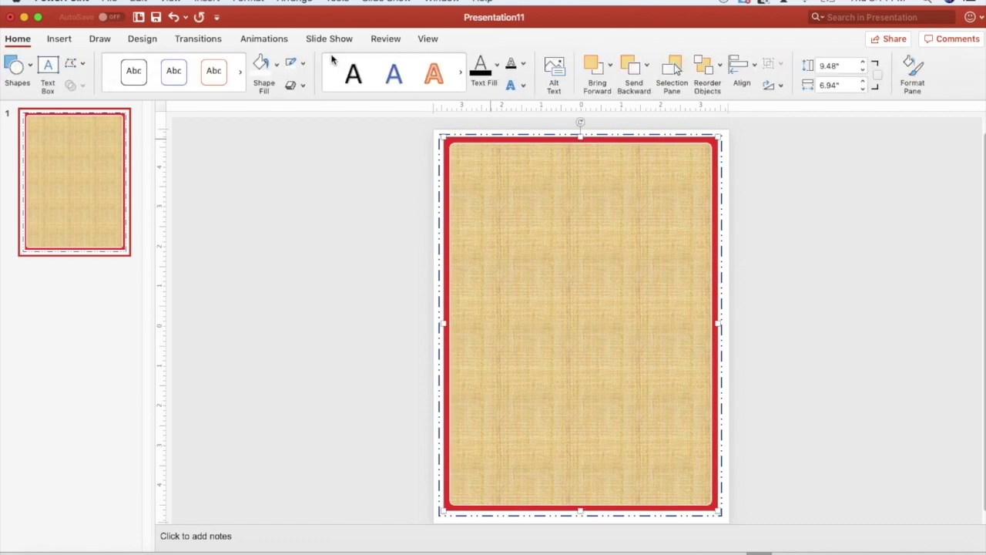
{"action": "left_click", "coordinate": [279, 63]}
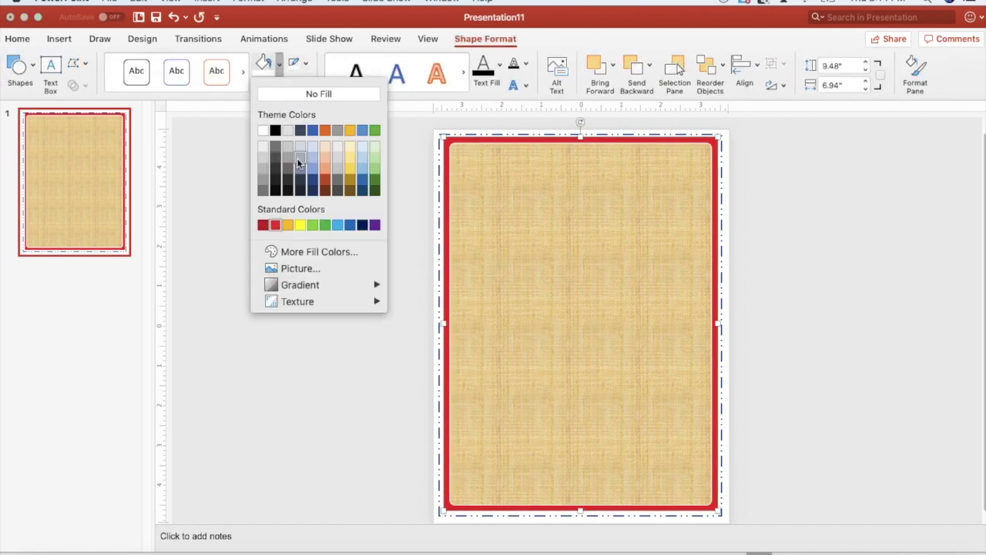
{"action": "left_click", "coordinate": [299, 157]}
{"action": "left_click", "coordinate": [277, 62]}
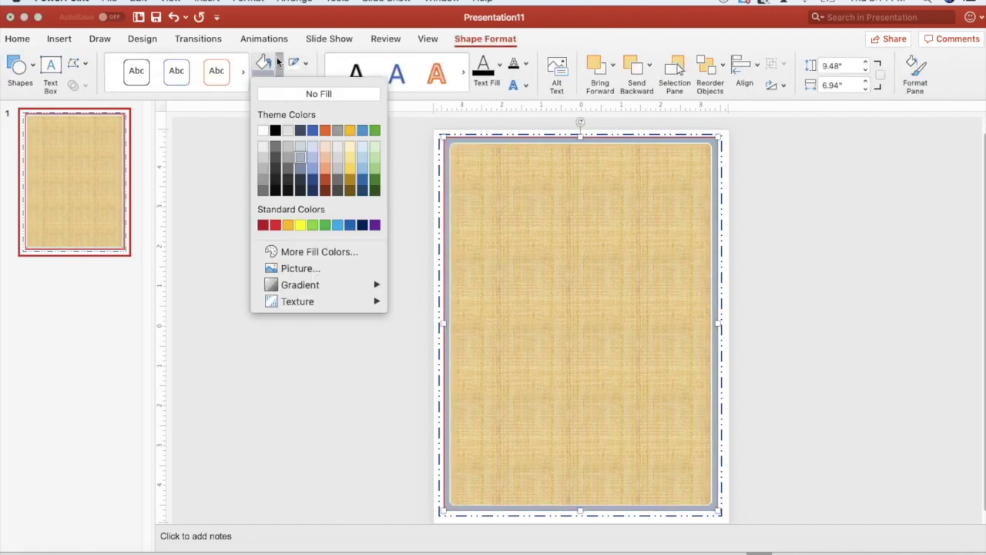
{"action": "left_click", "coordinate": [326, 159]}
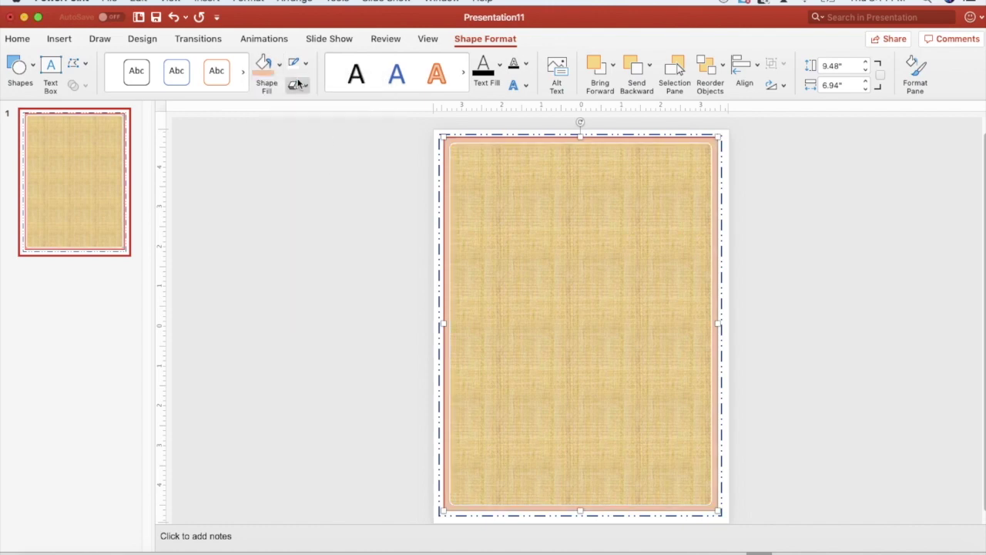
{"action": "left_click", "coordinate": [278, 63]}
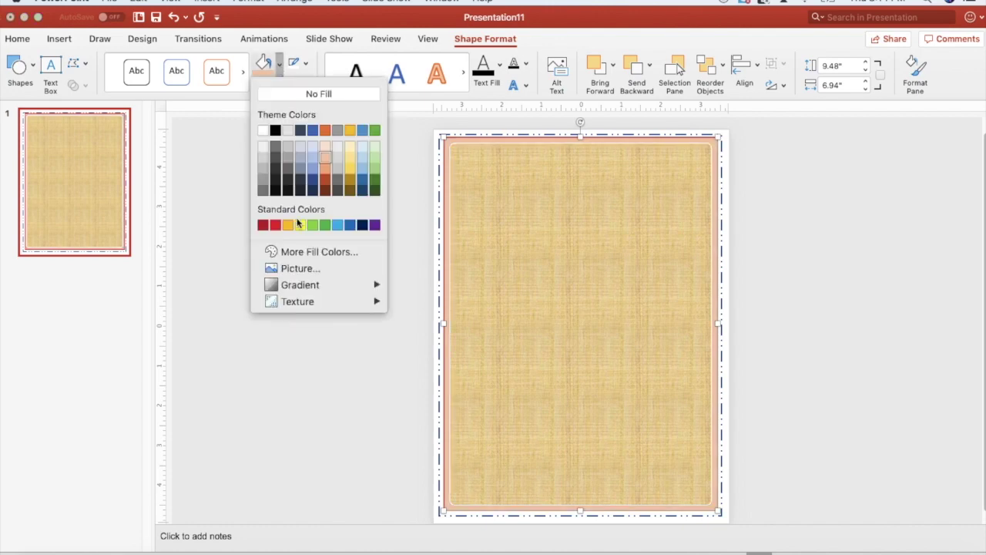
{"action": "left_click", "coordinate": [372, 170]}
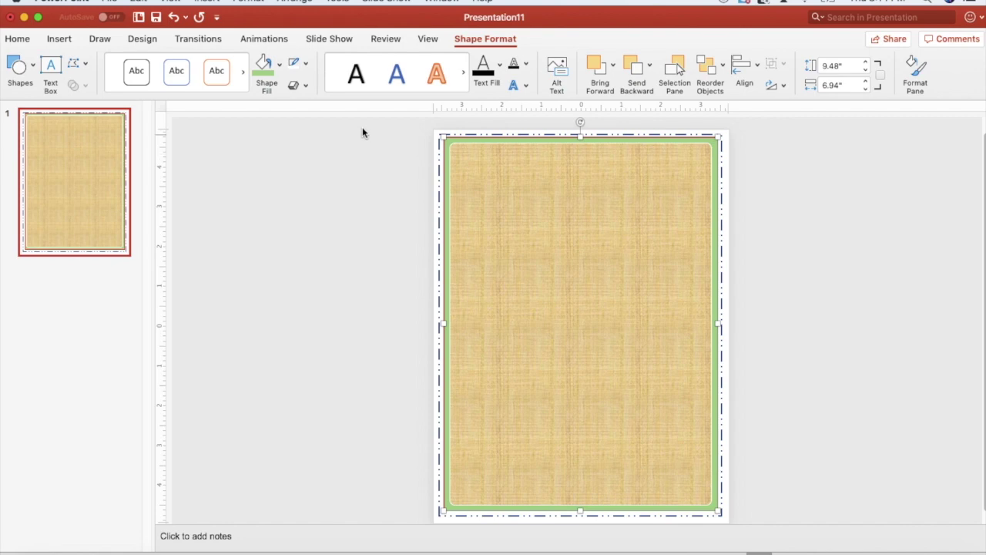
Step: Change the frame rectangle's outline to light green to match its fill, and deselect it
{"action": "left_click", "coordinate": [306, 67]}
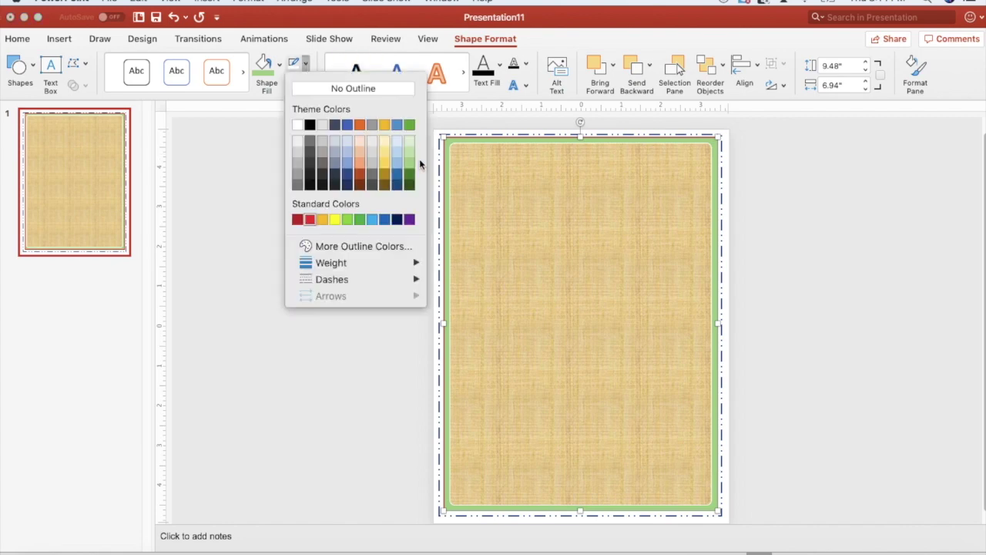
{"action": "left_click", "coordinate": [419, 159]}
{"action": "left_click", "coordinate": [403, 208]}
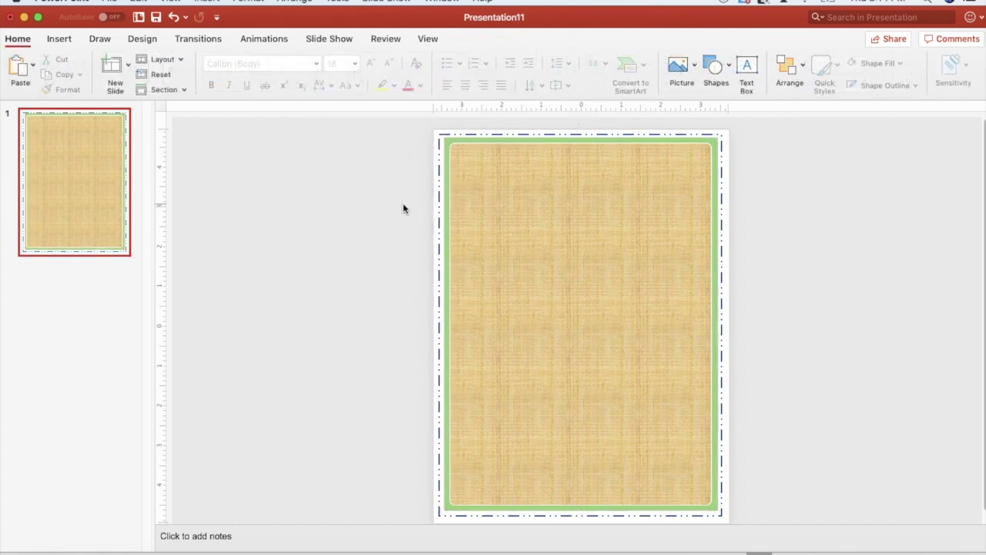
Step: Draw a circle about 4.3" in diameter on the upper half of the textured rectangle
{"action": "left_click", "coordinate": [68, 47]}
{"action": "left_click", "coordinate": [288, 69]}
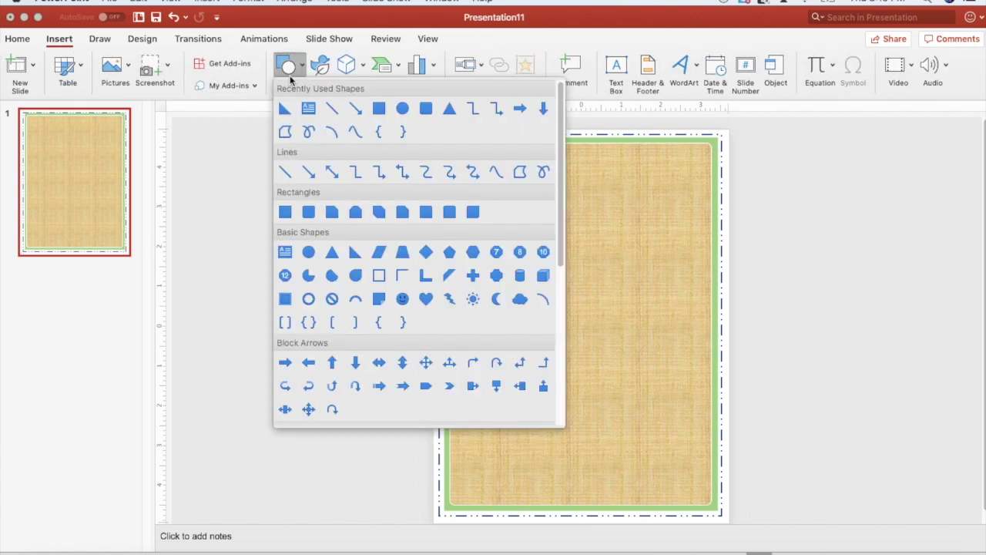
{"action": "left_click", "coordinate": [309, 252]}
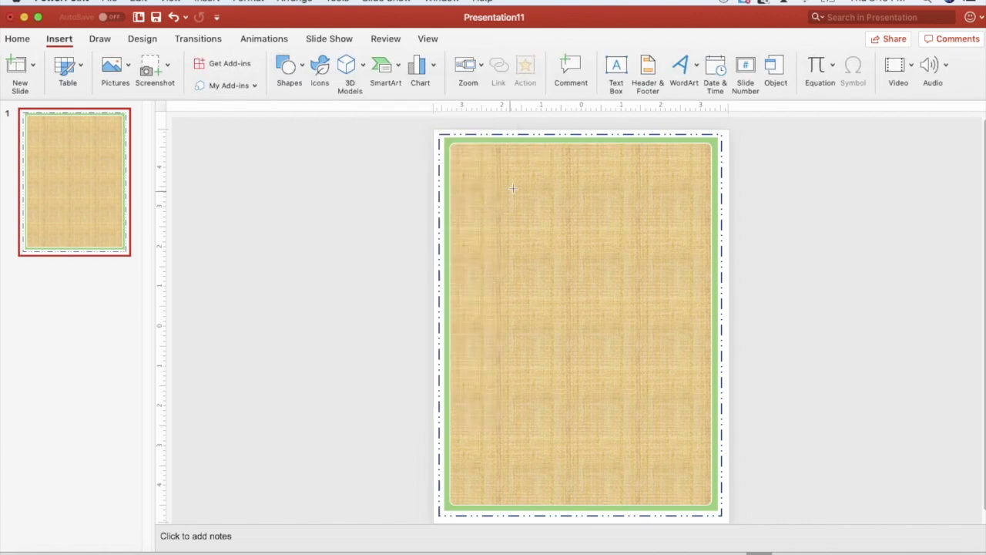
{"action": "left_click_drag", "start_coordinate": [497, 157], "coordinate": [666, 222]}
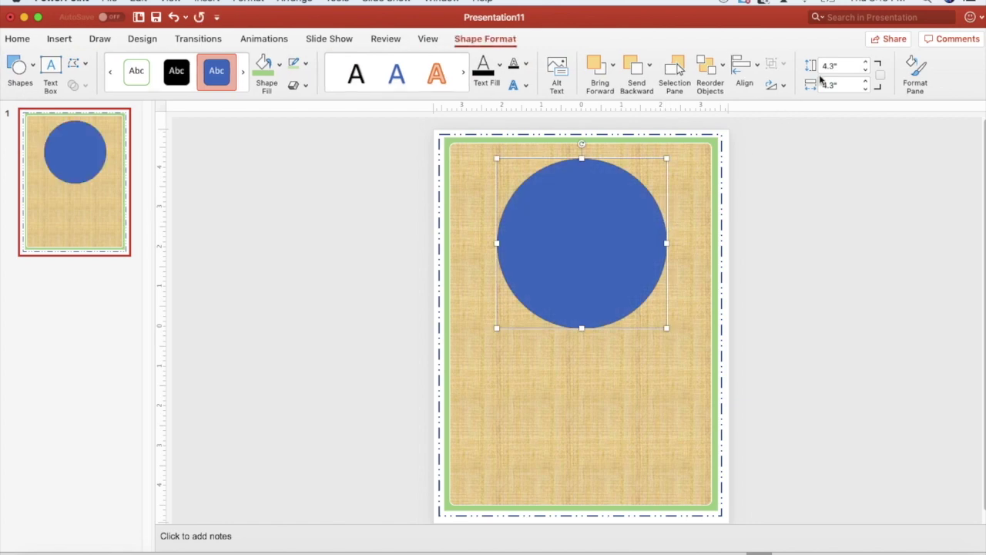
Step: Set the circle's height and width to 4.5" and center it horizontally on the page
{"action": "left_click", "coordinate": [867, 66]}
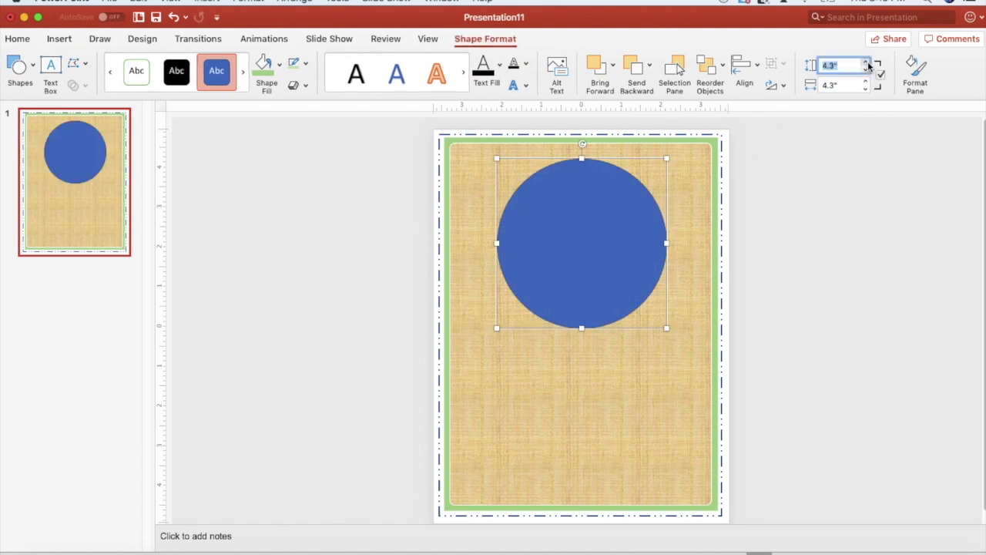
{"action": "left_click", "coordinate": [866, 66]}
{"action": "left_click", "coordinate": [867, 65]}
{"action": "key", "text": "Tab"}
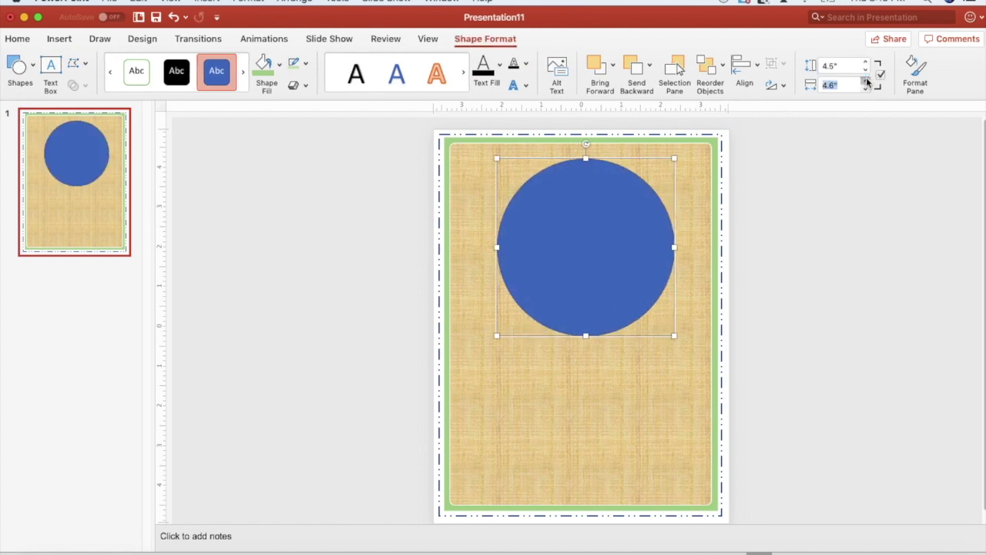
{"action": "left_click", "coordinate": [867, 89]}
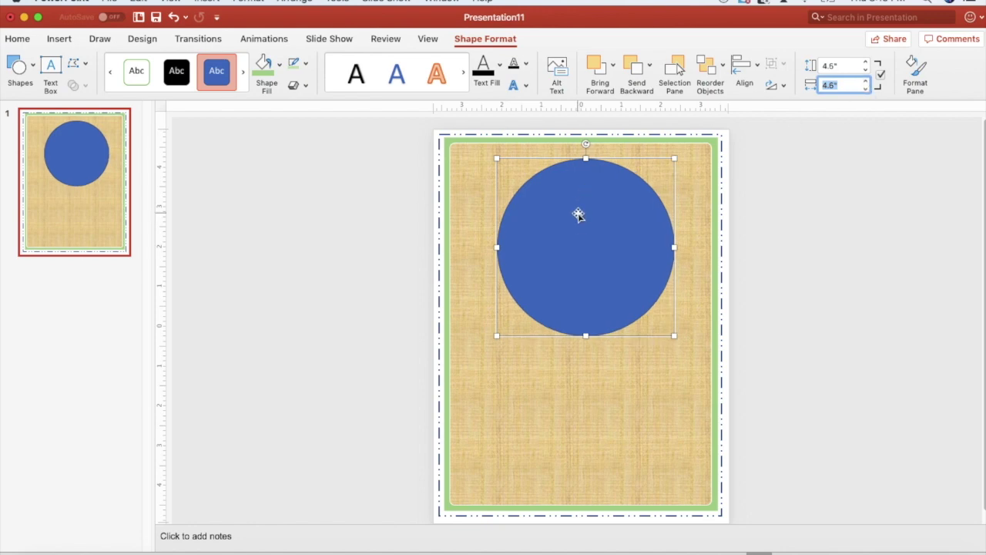
{"action": "left_click_drag", "start_coordinate": [578, 224], "coordinate": [577, 225]}
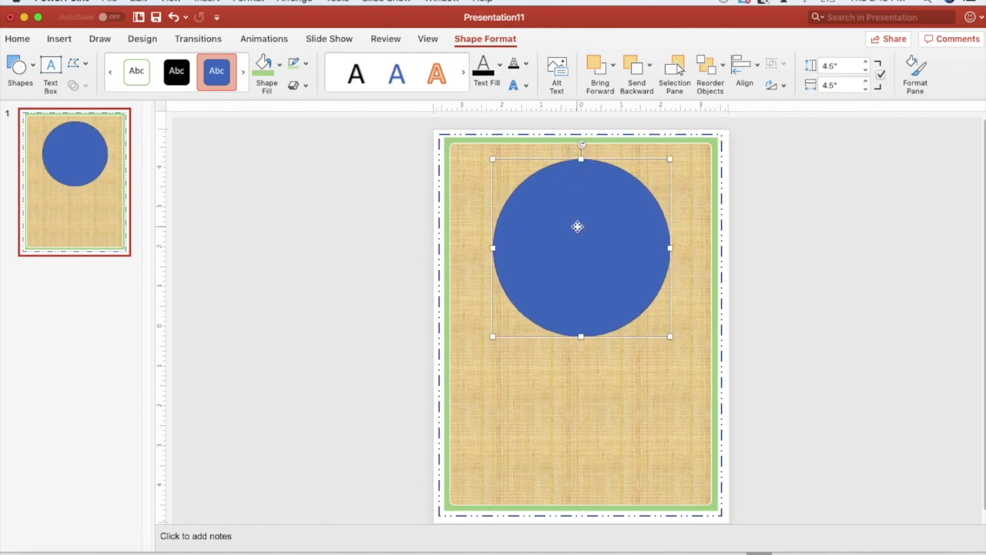
Step: Change the circle's fill and outline to white, and deselect it
{"action": "left_click", "coordinate": [279, 64]}
{"action": "left_click", "coordinate": [264, 130]}
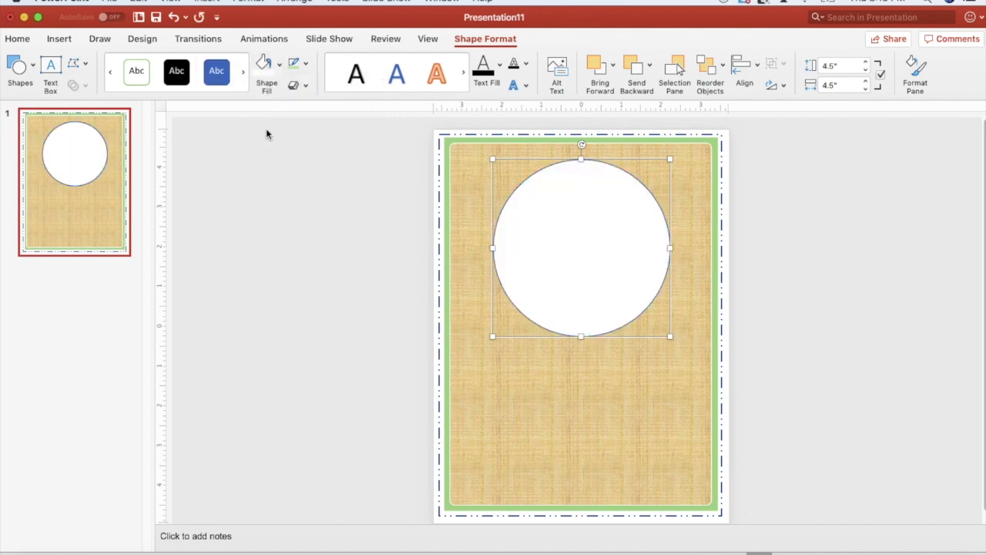
{"action": "left_click", "coordinate": [307, 66]}
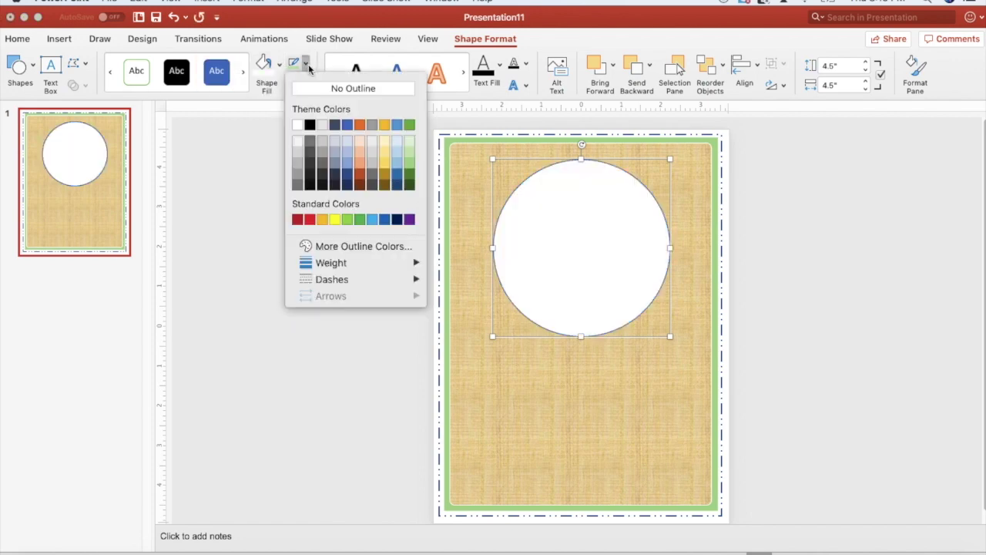
{"action": "left_click", "coordinate": [301, 127]}
{"action": "left_click", "coordinate": [313, 187]}
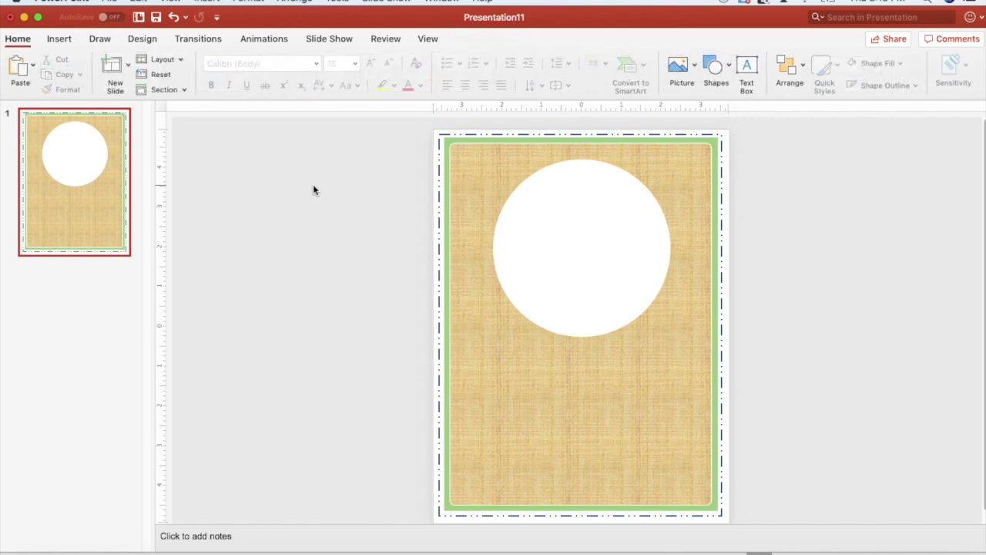
Step: Add a text box inside the white circle with the centered text "Binder" in the PWSchoolScript font
{"action": "left_click", "coordinate": [72, 41]}
{"action": "left_click", "coordinate": [619, 75]}
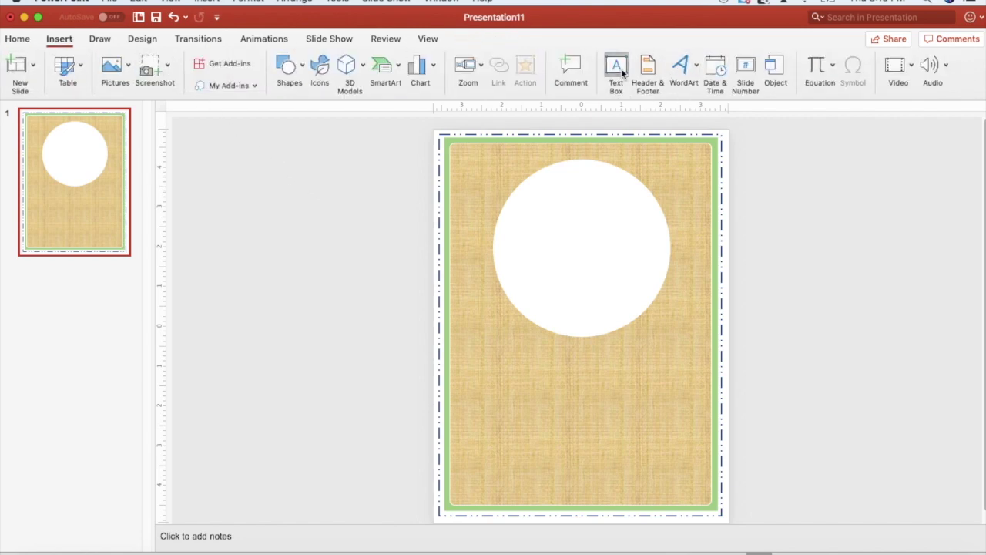
{"action": "left_click_drag", "start_coordinate": [518, 211], "coordinate": [646, 275]}
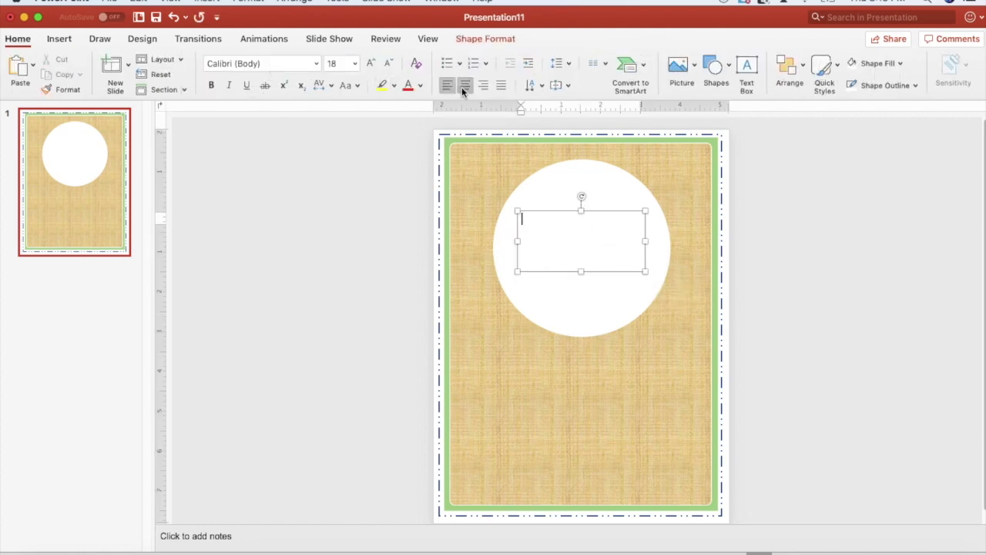
{"action": "left_click", "coordinate": [463, 86]}
{"action": "left_click", "coordinate": [316, 63]}
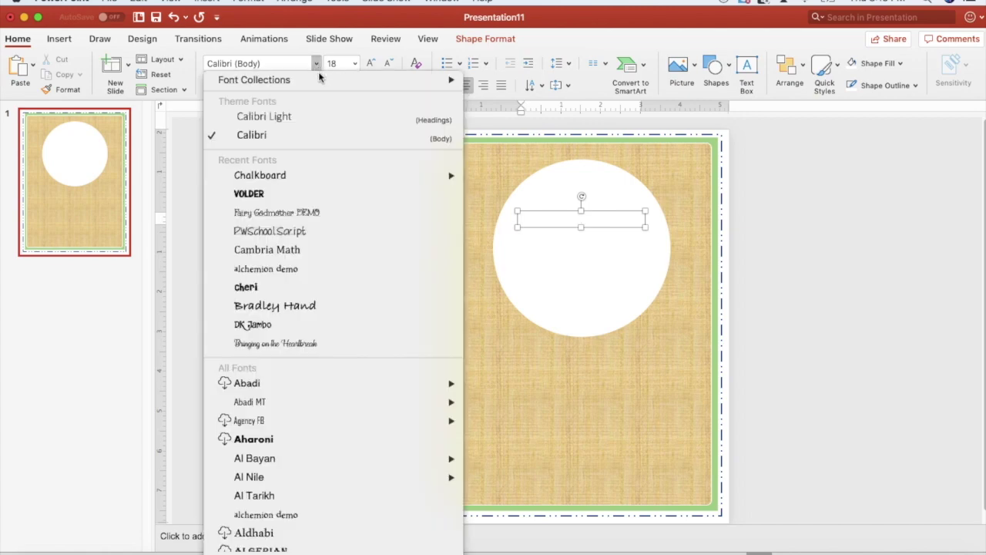
{"action": "left_click", "coordinate": [300, 239]}
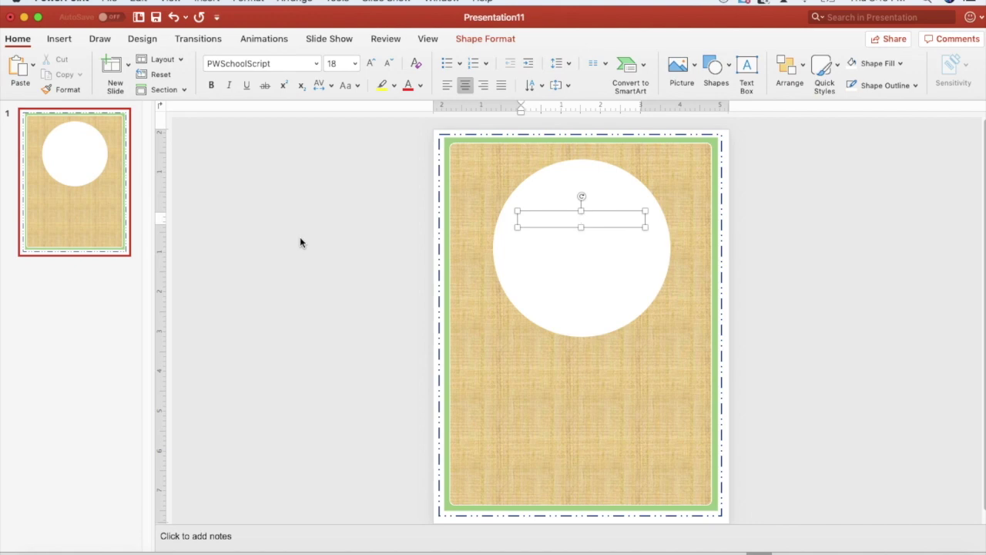
{"action": "type", "text": "Binder"}
Step: Enlarge the "Binder" text to font size 60 and deselect the text box
{"action": "left_click", "coordinate": [595, 222]}
{"action": "double_click", "coordinate": [587, 219]}
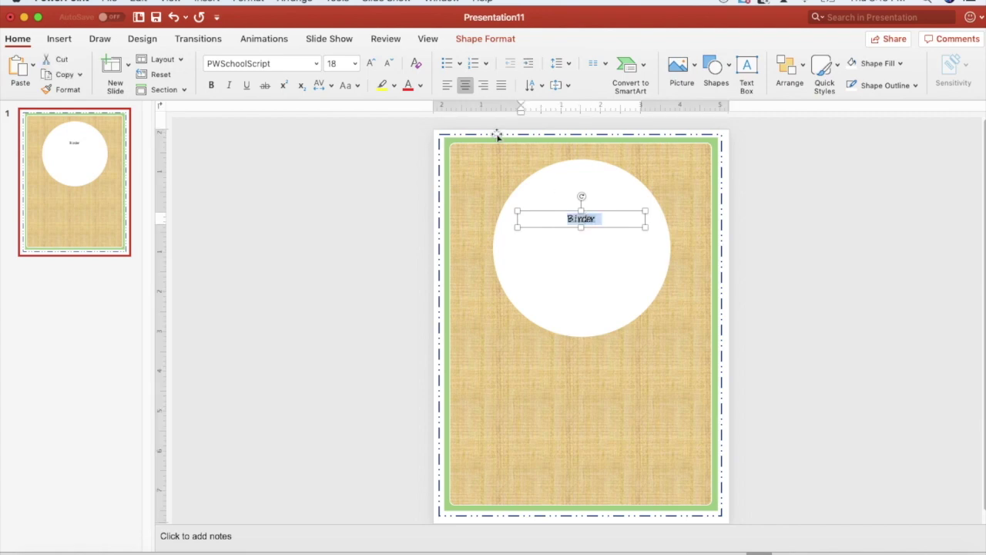
{"action": "left_click", "coordinate": [370, 63]}
{"action": "left_click", "coordinate": [370, 64]}
{"action": "left_click", "coordinate": [371, 63]}
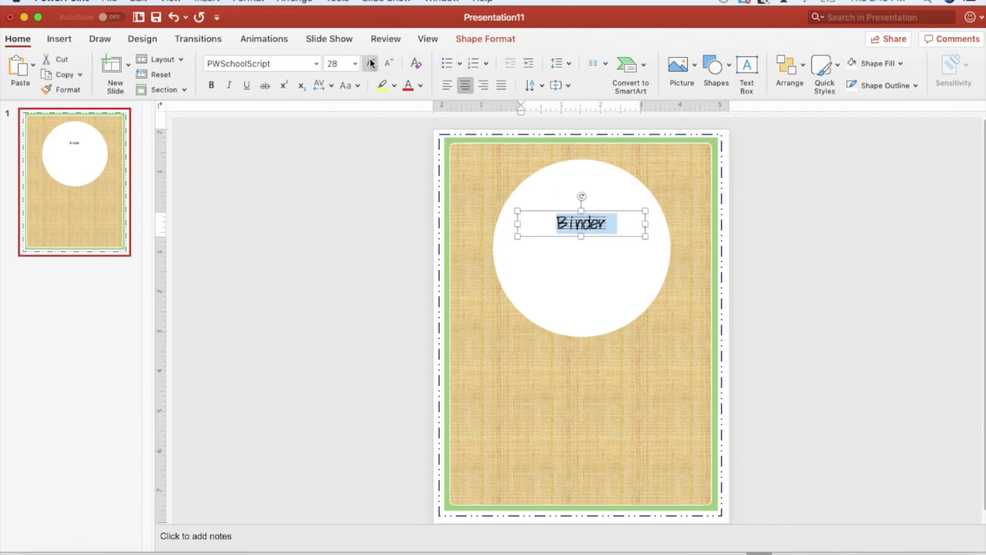
{"action": "left_click", "coordinate": [370, 63]}
{"action": "left_click", "coordinate": [371, 64]}
{"action": "left_click", "coordinate": [371, 63]}
{"action": "left_click", "coordinate": [370, 63]}
{"action": "left_click", "coordinate": [371, 64]}
{"action": "left_click", "coordinate": [341, 286]}
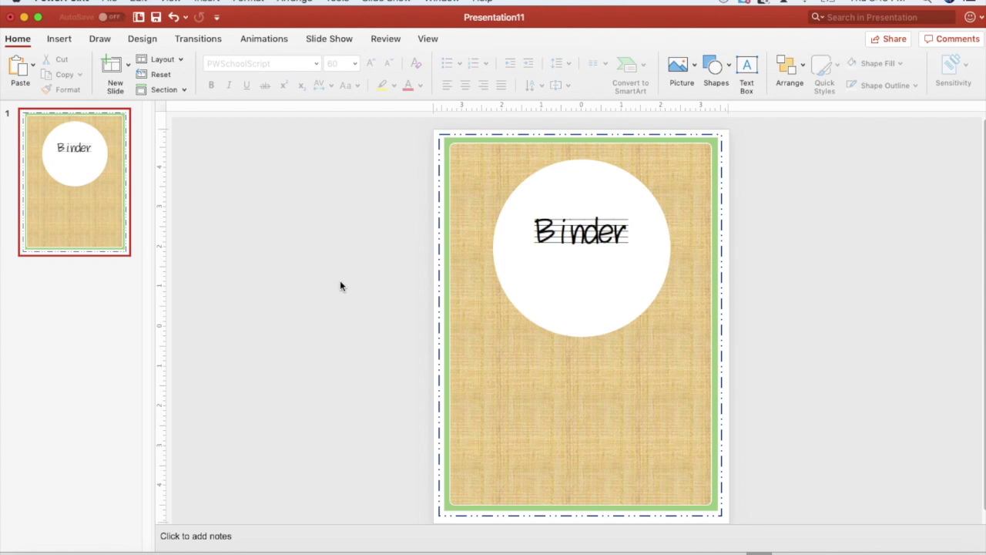
Step: Move the "Binder" text box down to the vertical middle of the white circle, and deselect it
{"action": "left_click", "coordinate": [585, 205]}
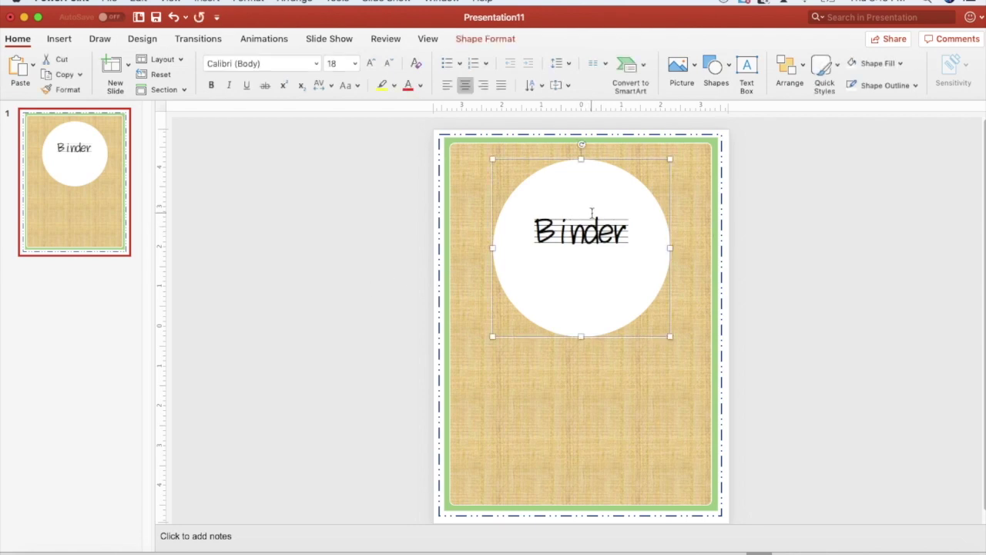
{"action": "left_click", "coordinate": [590, 218]}
{"action": "left_click_drag", "start_coordinate": [589, 210], "coordinate": [589, 222]}
{"action": "left_click", "coordinate": [312, 299]}
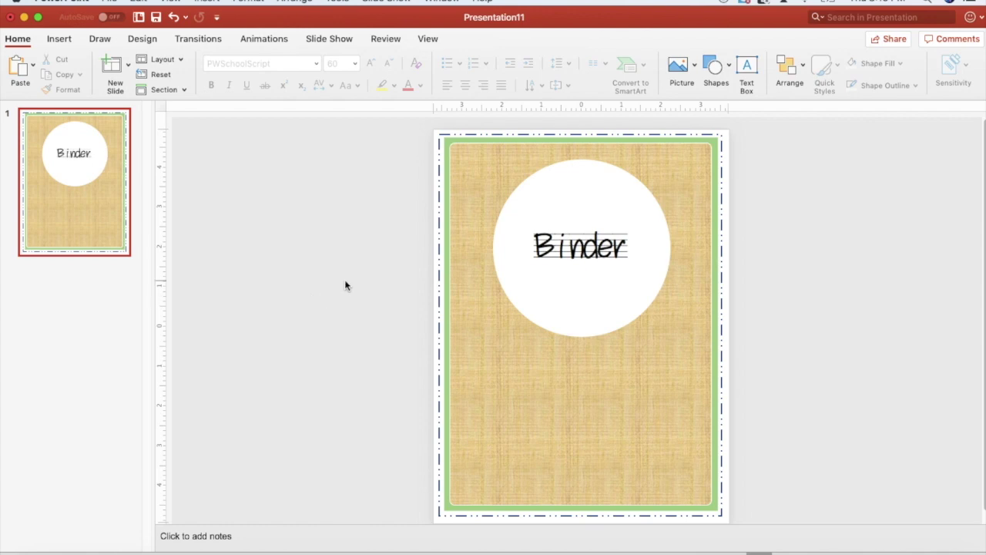
{"action": "left_click", "coordinate": [731, 60]}
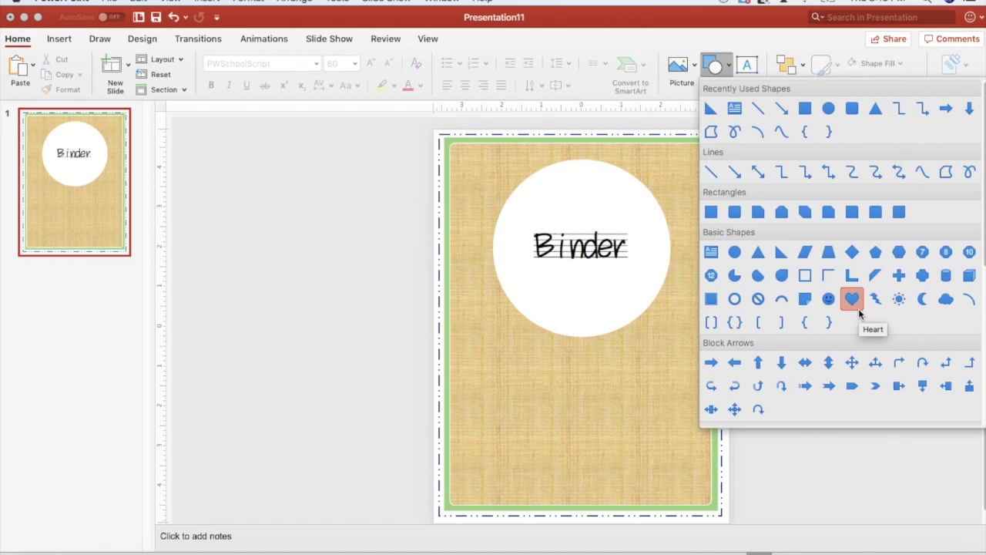
{"action": "left_click", "coordinate": [303, 262]}
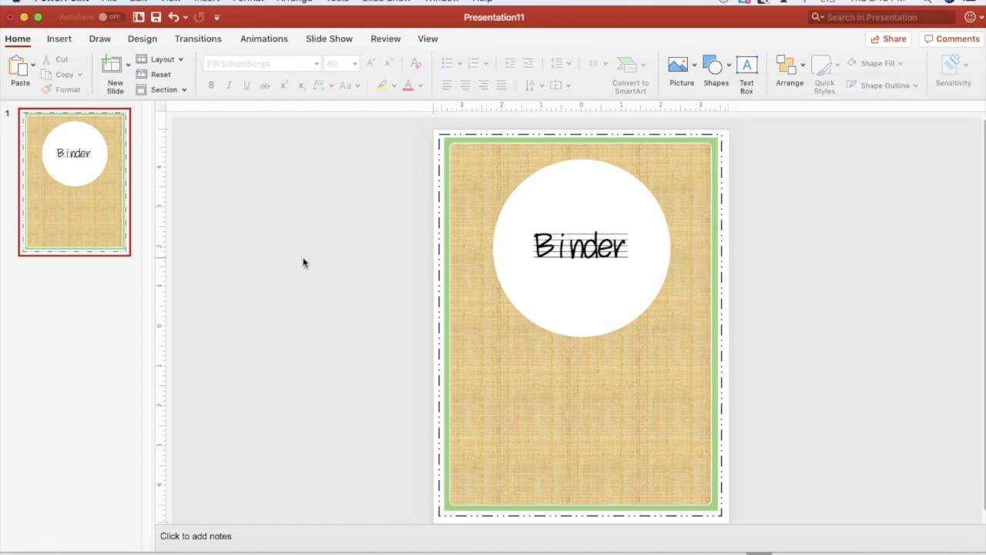